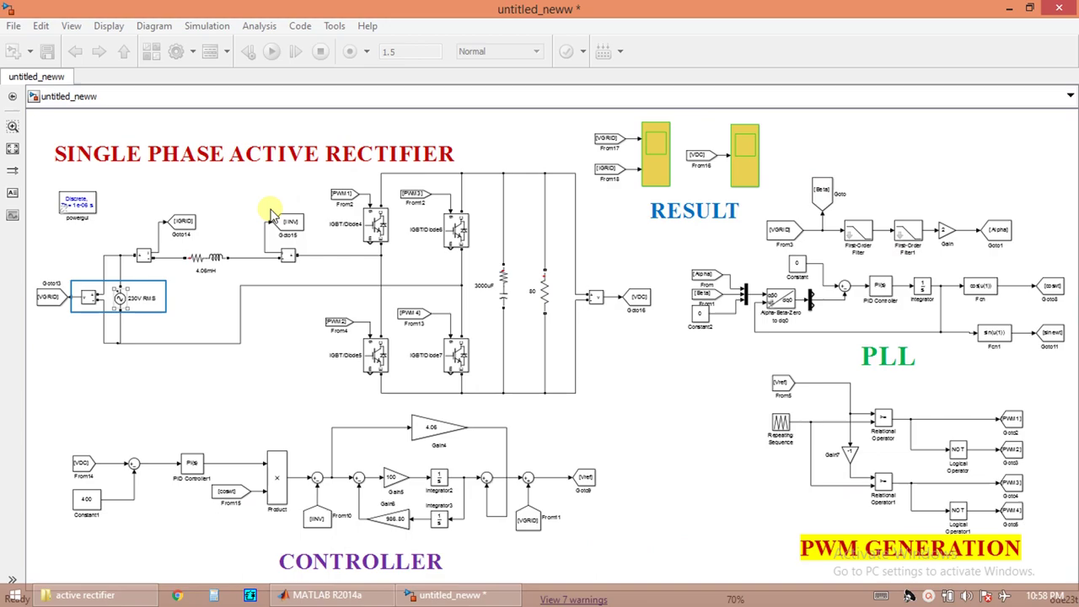
# Review the block parameters of the AC voltage source in the single-phase active rectifier circuit.
pyautogui.click(122, 303)
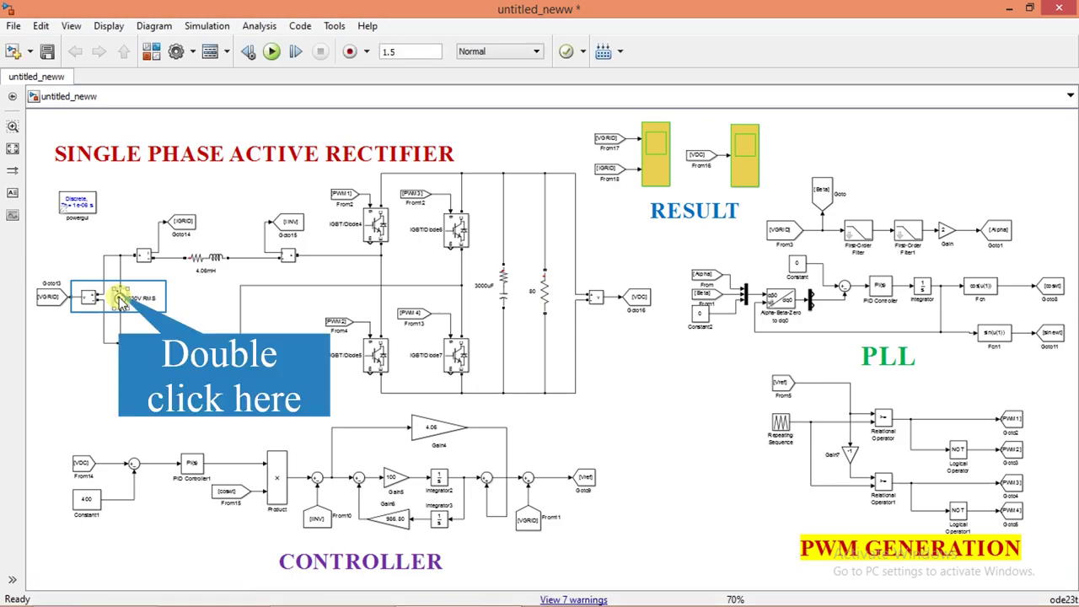
pyautogui.doubleClick(120, 299)
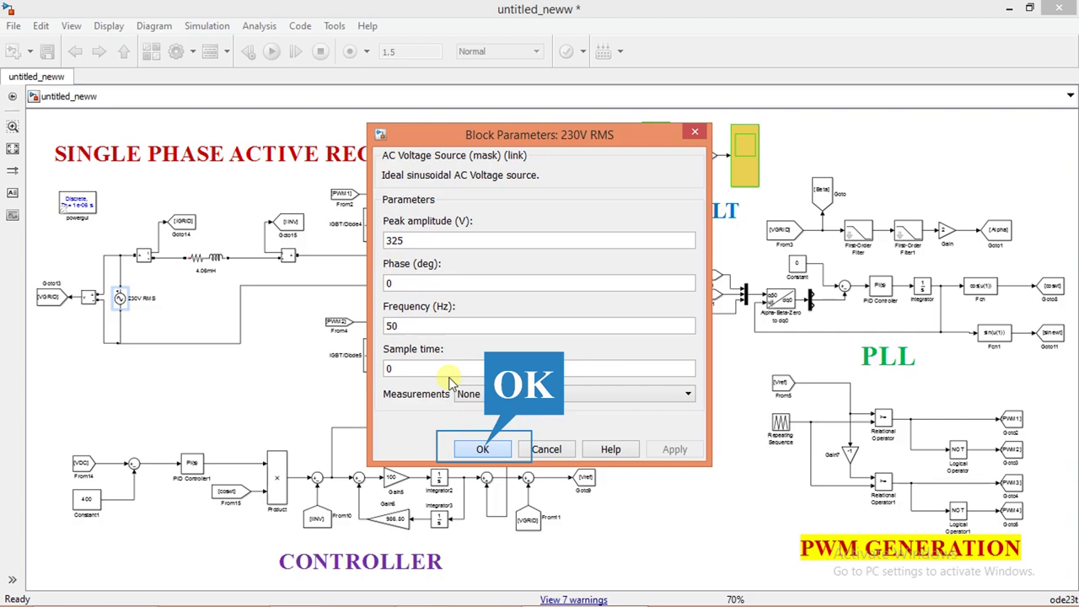
pyautogui.click(482, 446)
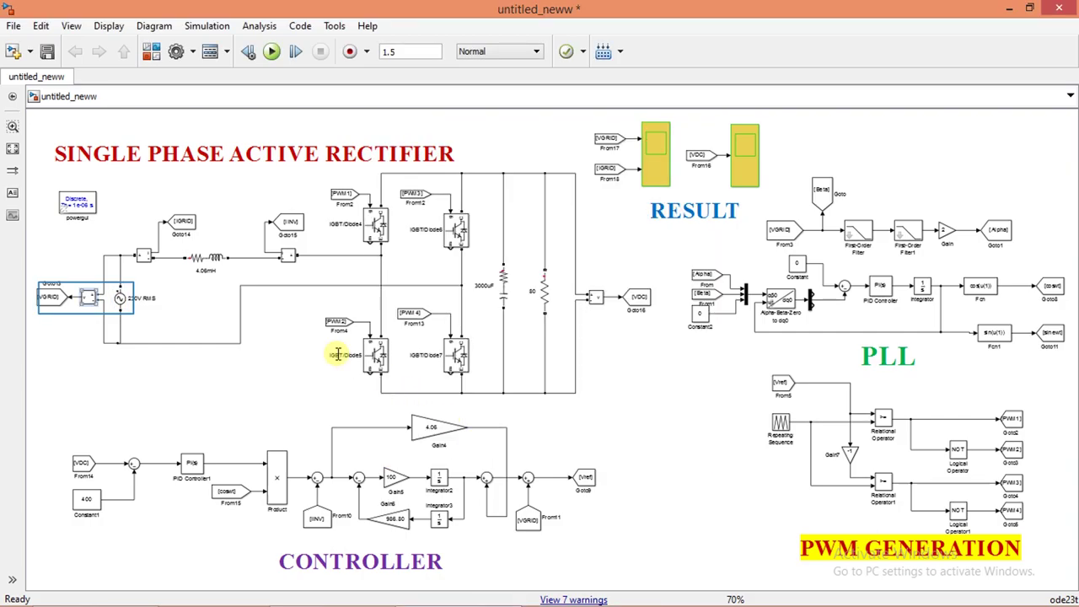
# Check the tag settings of the Goto blocks carrying the grid voltage and grid current measurements.
pyautogui.click(51, 301)
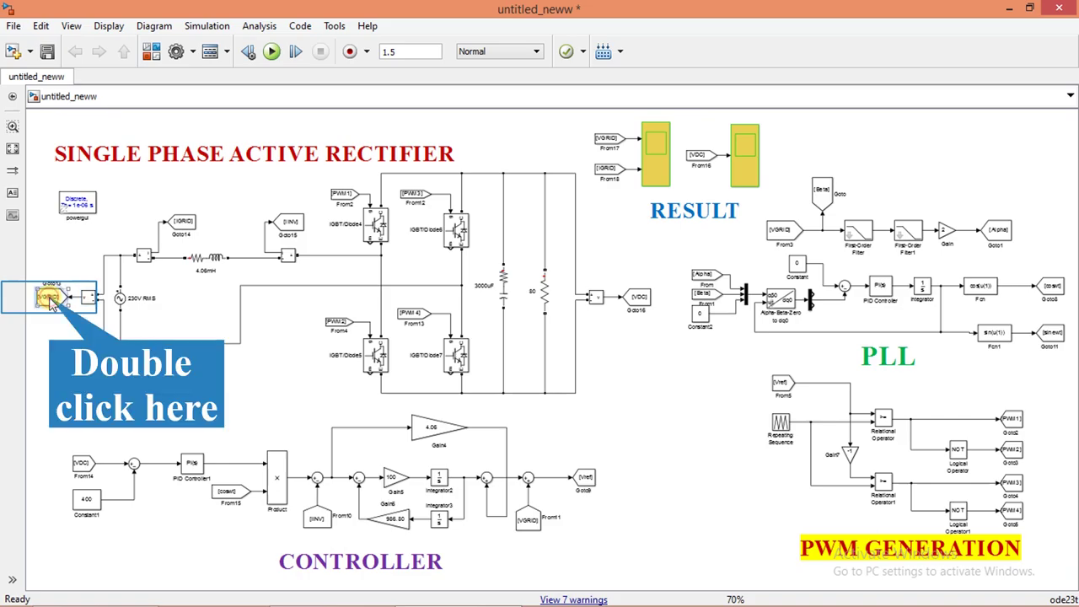
pyautogui.doubleClick(51, 300)
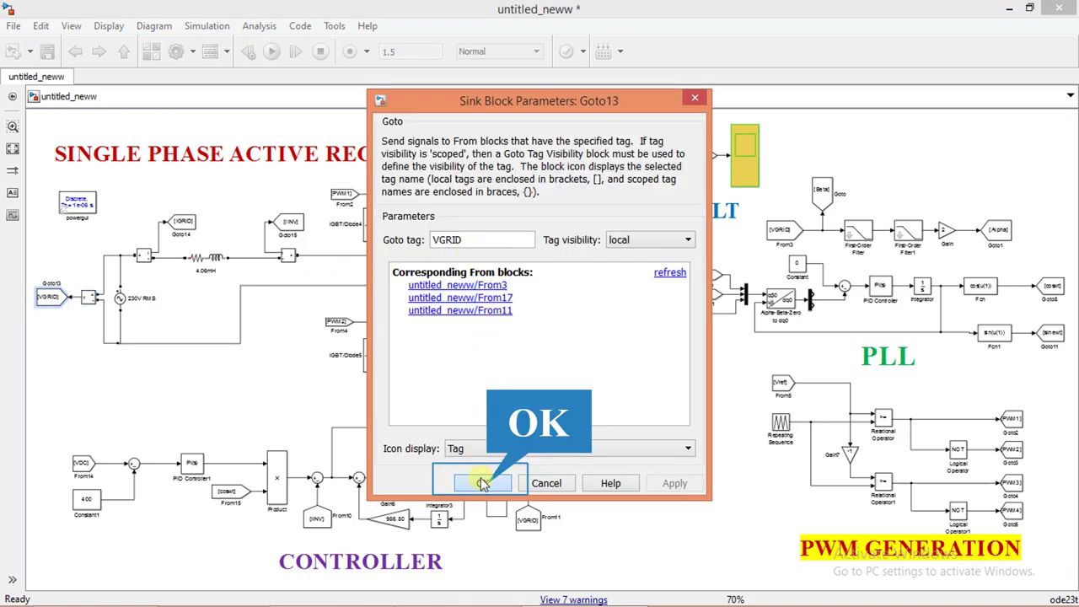
pyautogui.click(482, 483)
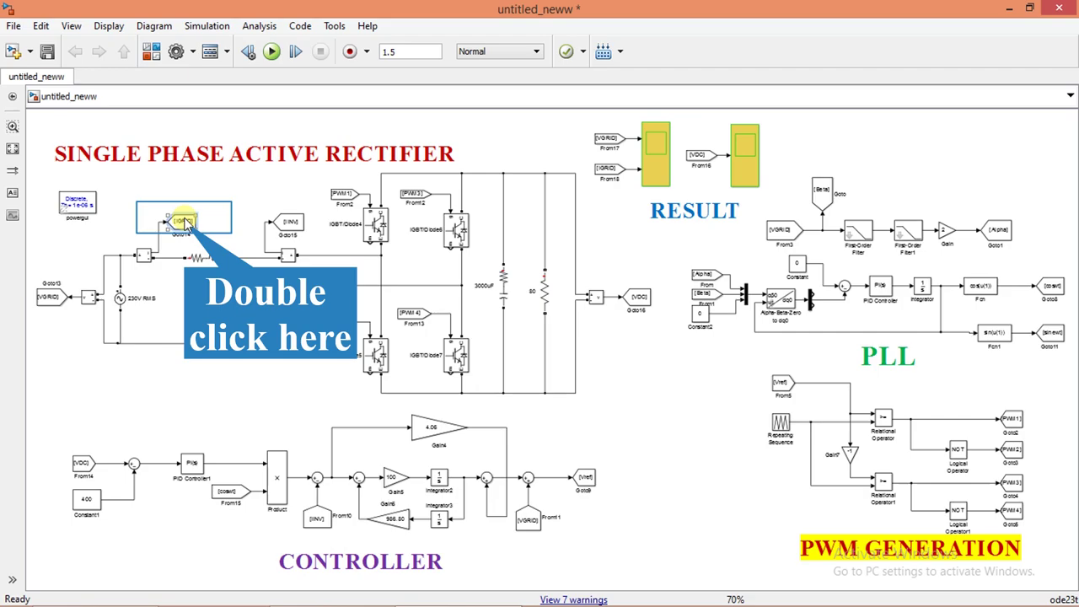
pyautogui.doubleClick(183, 221)
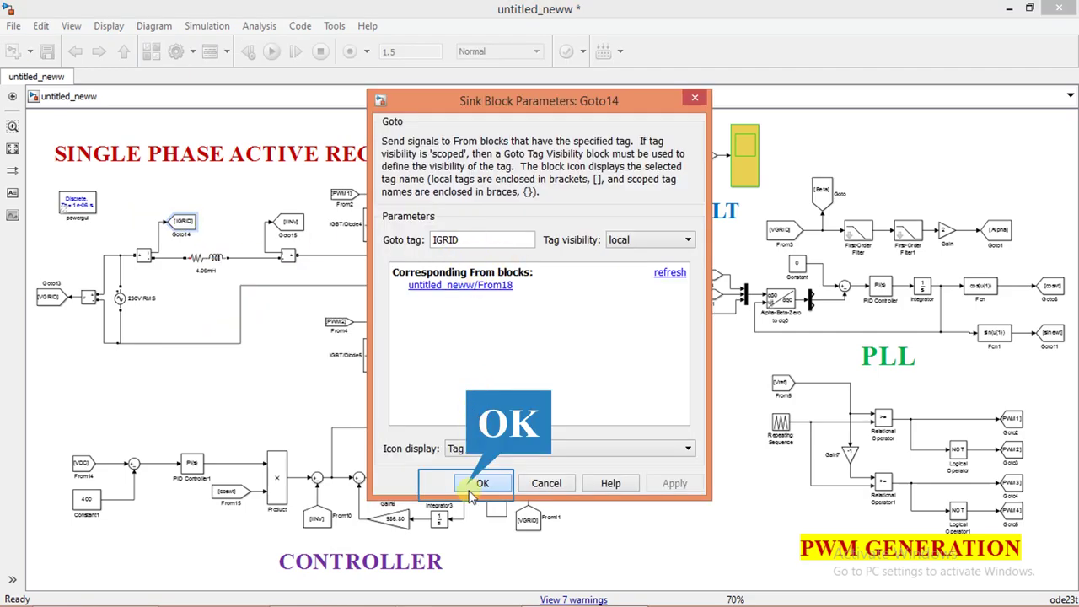
pyautogui.click(480, 483)
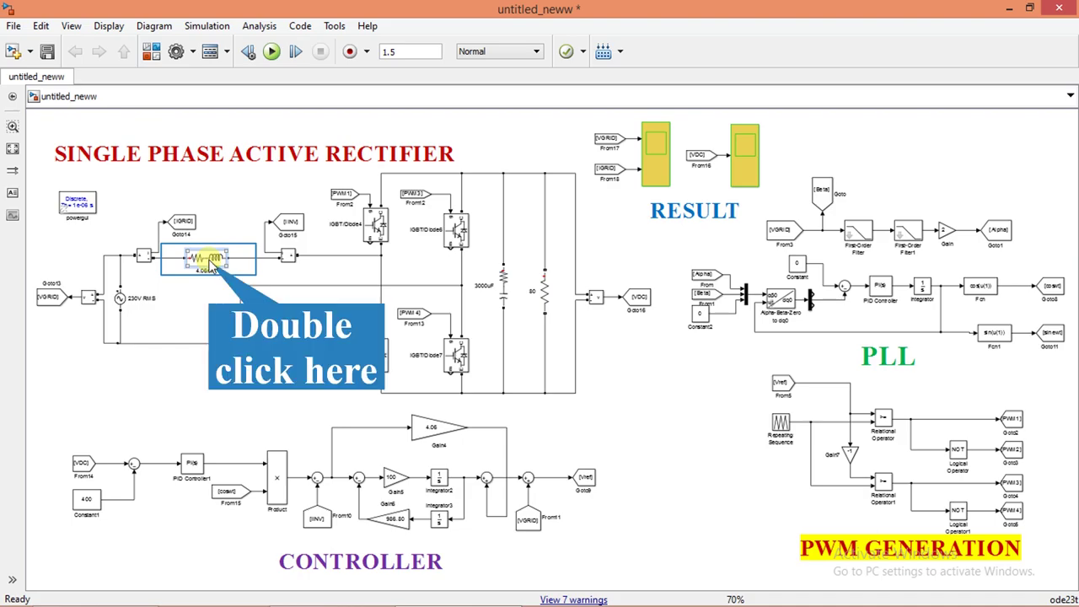
# Inspect the parameters of the series RL branch on the grid side and the Goto block carrying the inverter current.
pyautogui.doubleClick(211, 263)
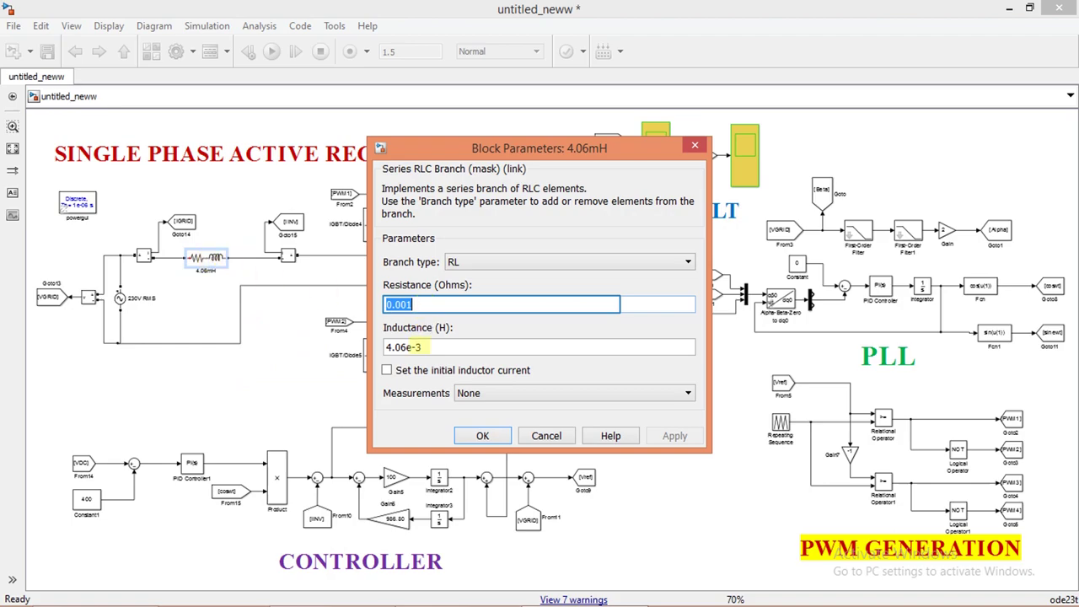
pyautogui.click(483, 431)
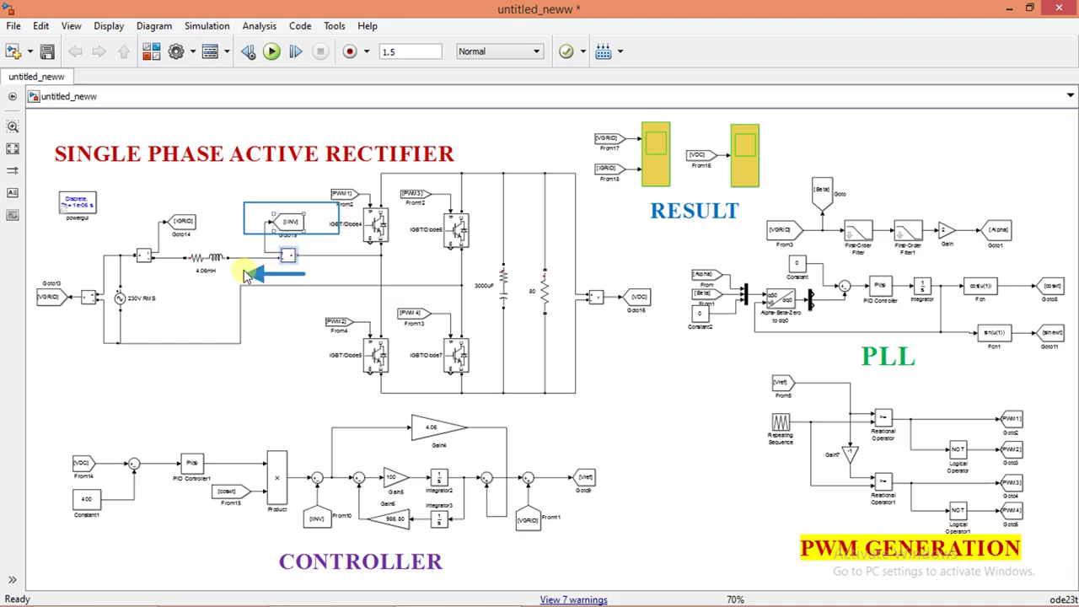
pyautogui.doubleClick(289, 222)
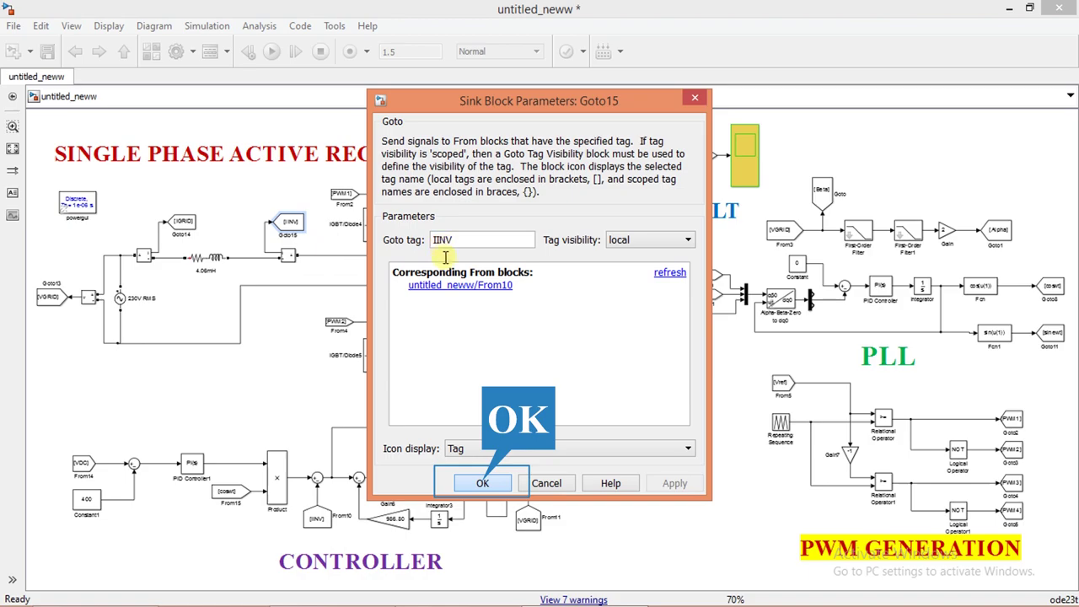
pyautogui.click(482, 483)
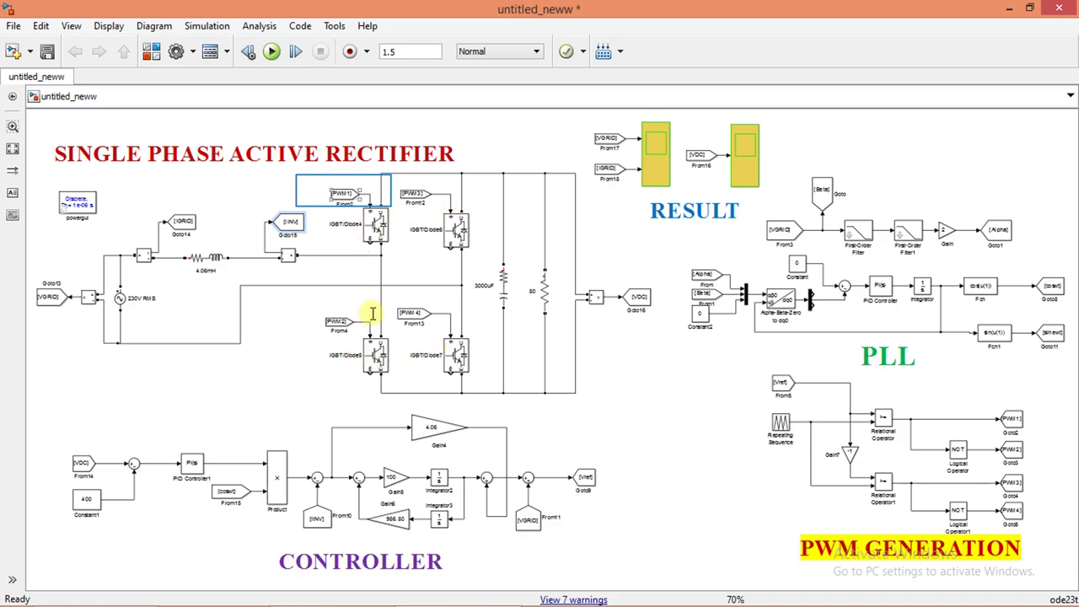
# Check the Goto tags of the four From blocks that feed the gates of the IGBT/Diode bridge switches.
pyautogui.click(347, 196)
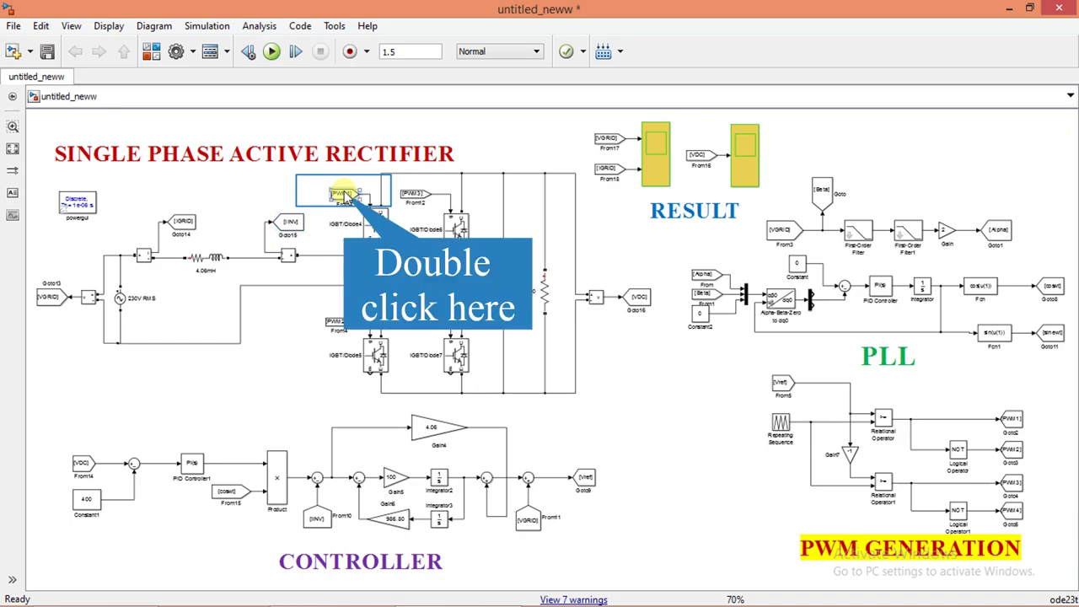
pyautogui.doubleClick(346, 195)
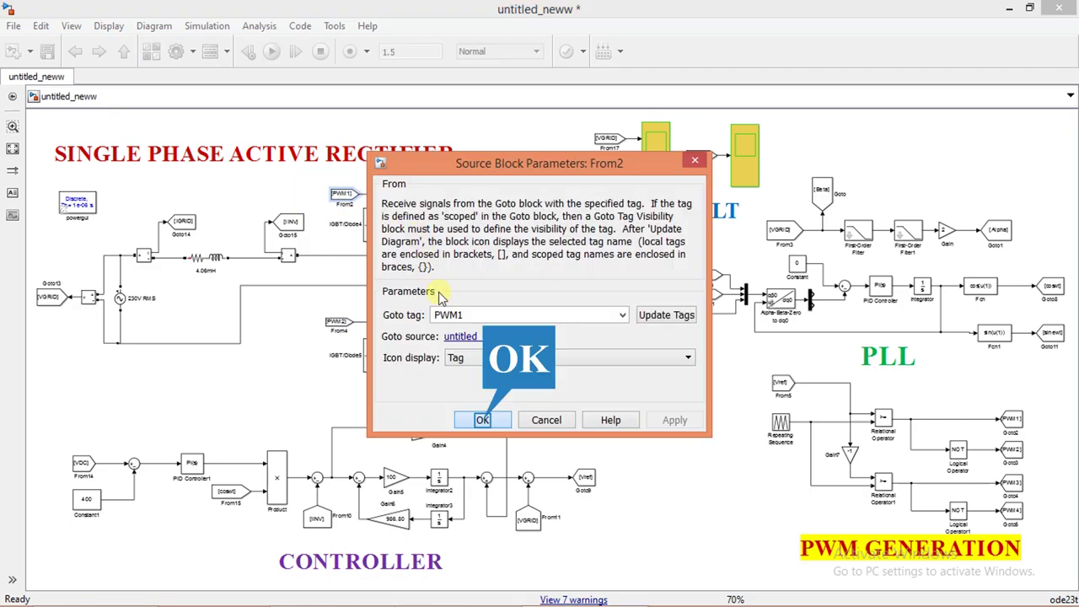
pyautogui.click(482, 418)
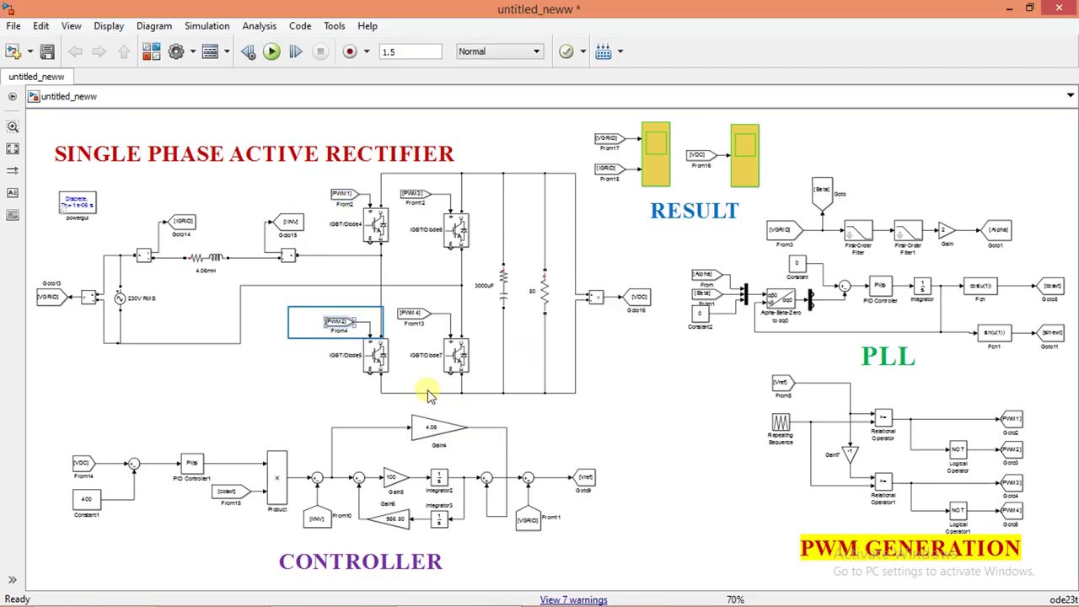
pyautogui.doubleClick(336, 324)
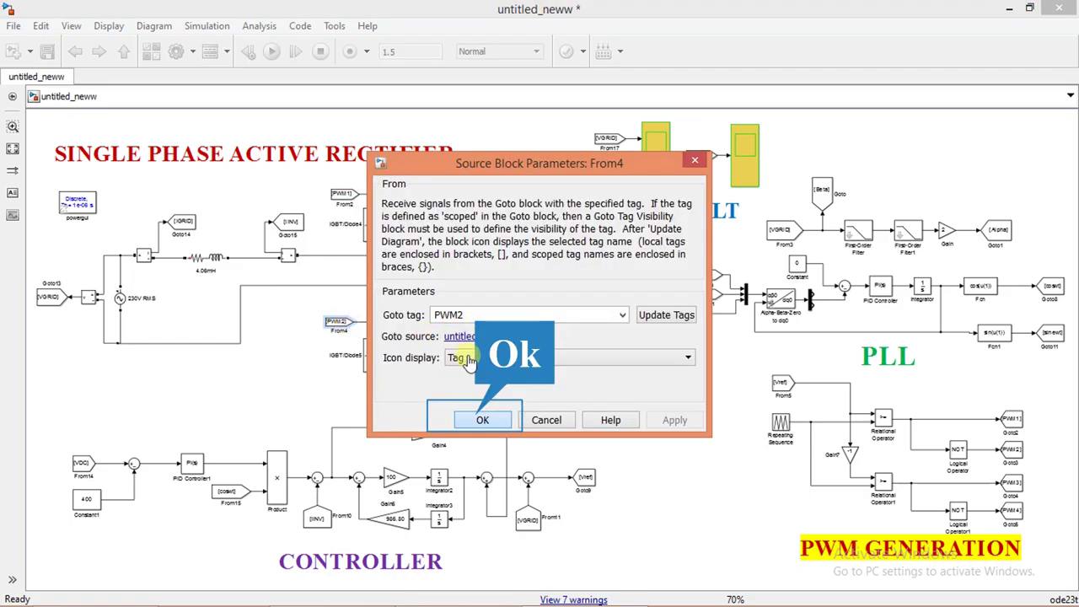
pyautogui.click(478, 415)
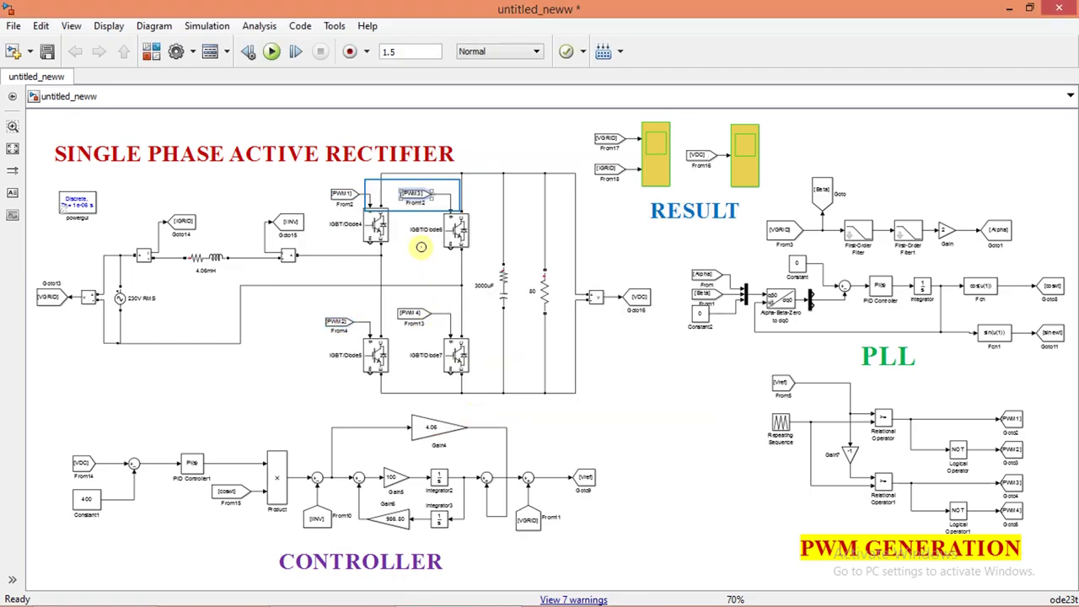
pyautogui.doubleClick(413, 195)
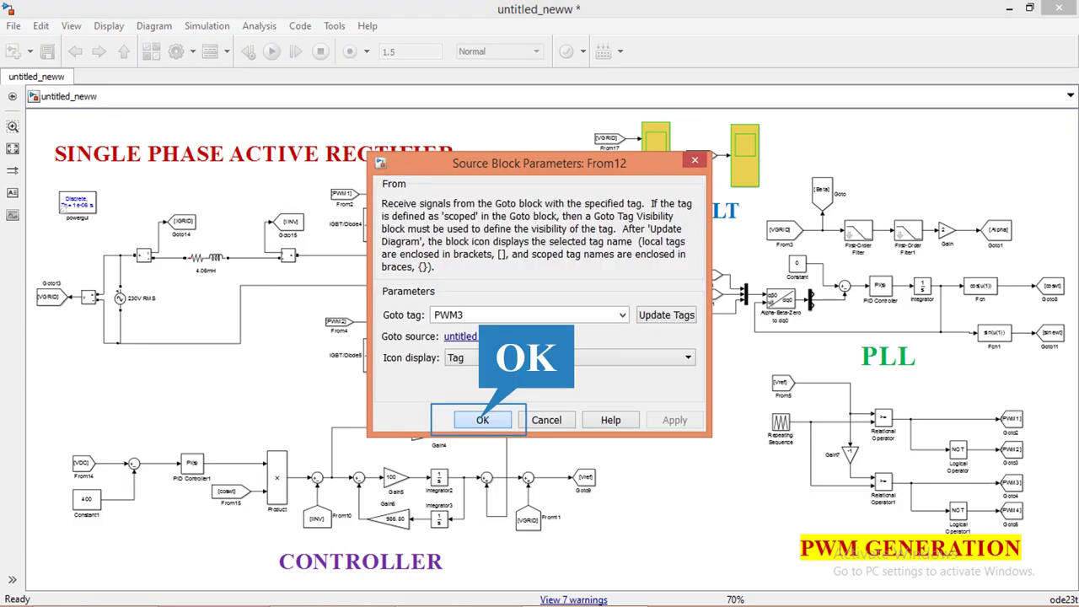
pyautogui.click(483, 420)
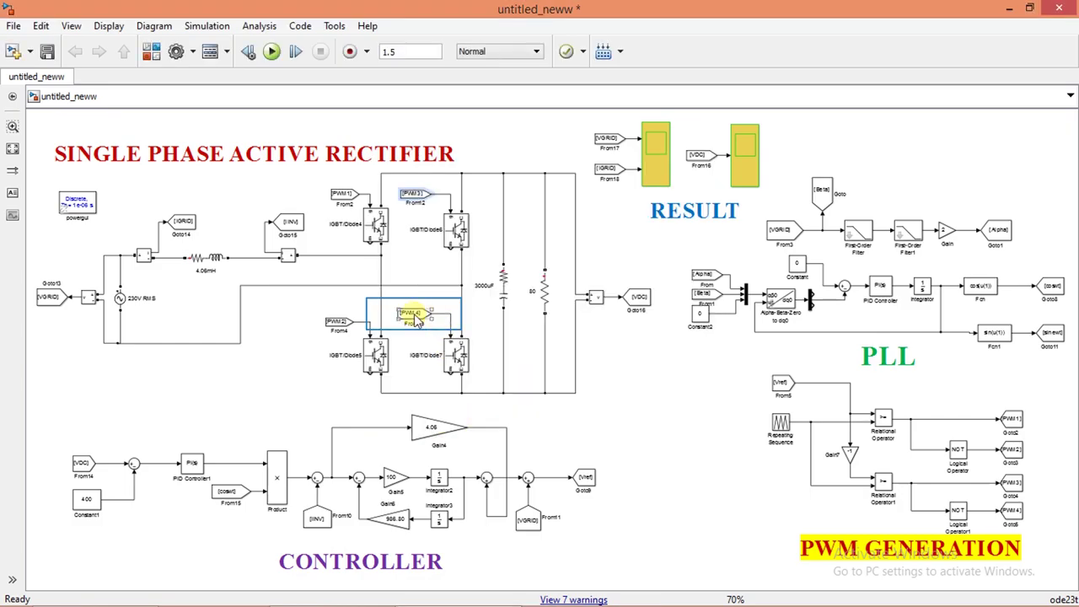
pyautogui.doubleClick(413, 317)
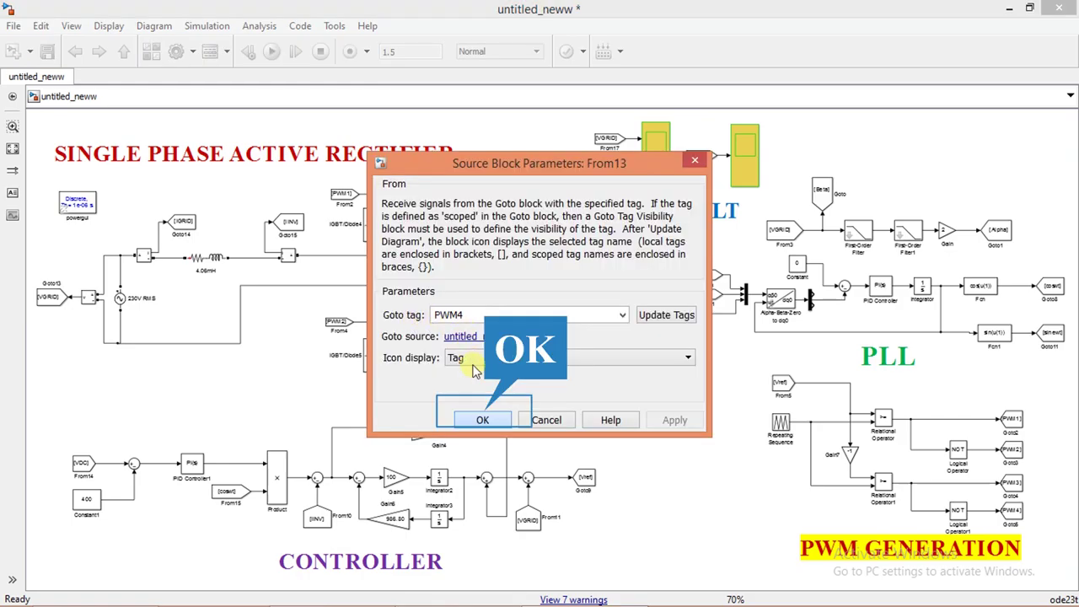
pyautogui.click(485, 418)
# Review the branch parameters of the DC-link capacitor and the load resistor across the rectifier output.
pyautogui.click(503, 286)
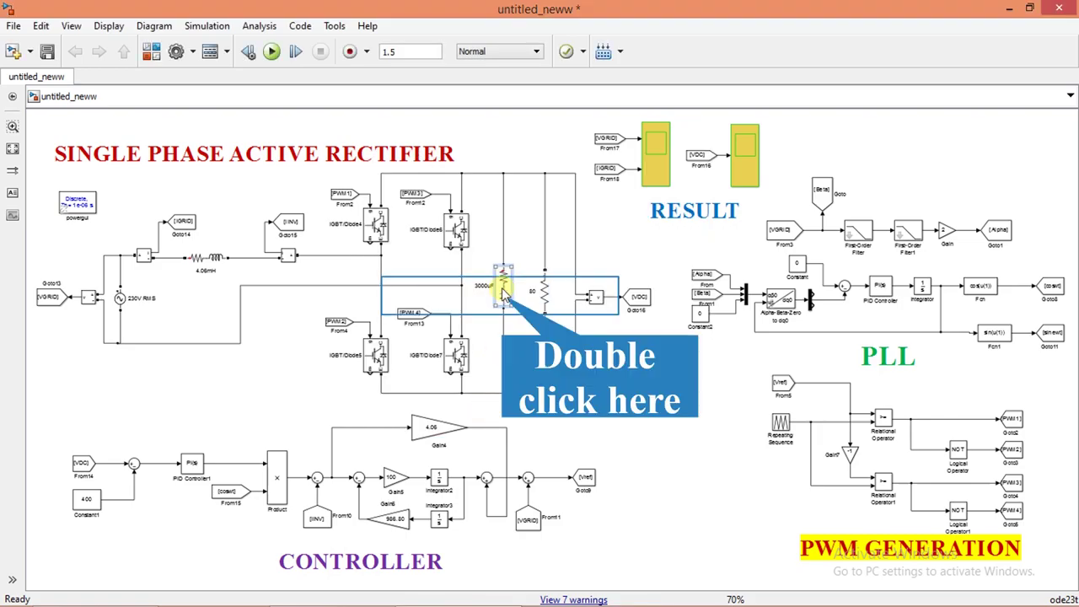
pyautogui.doubleClick(503, 289)
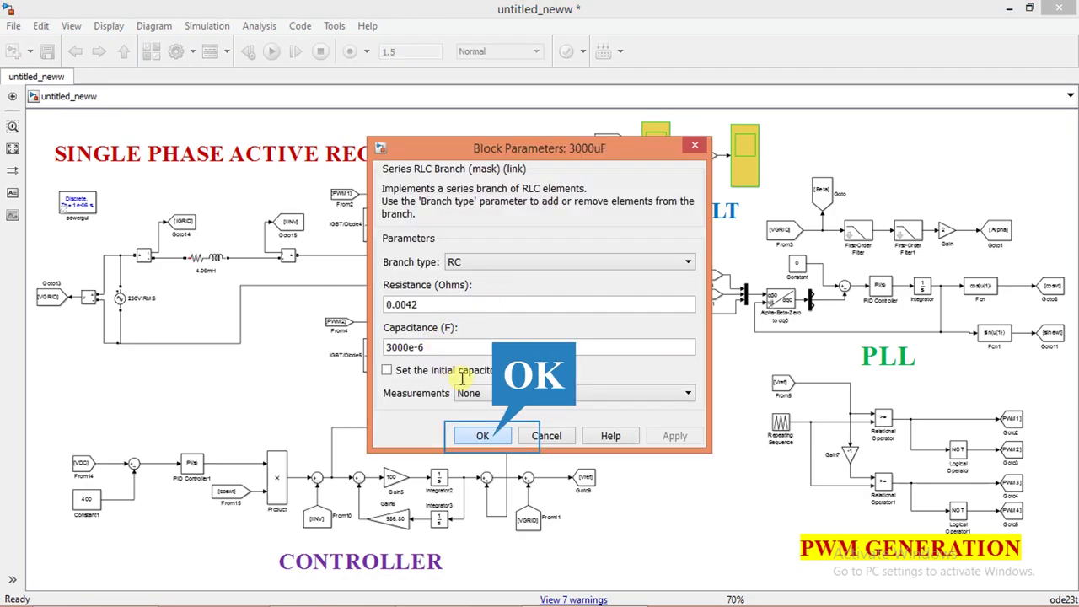
pyautogui.click(492, 438)
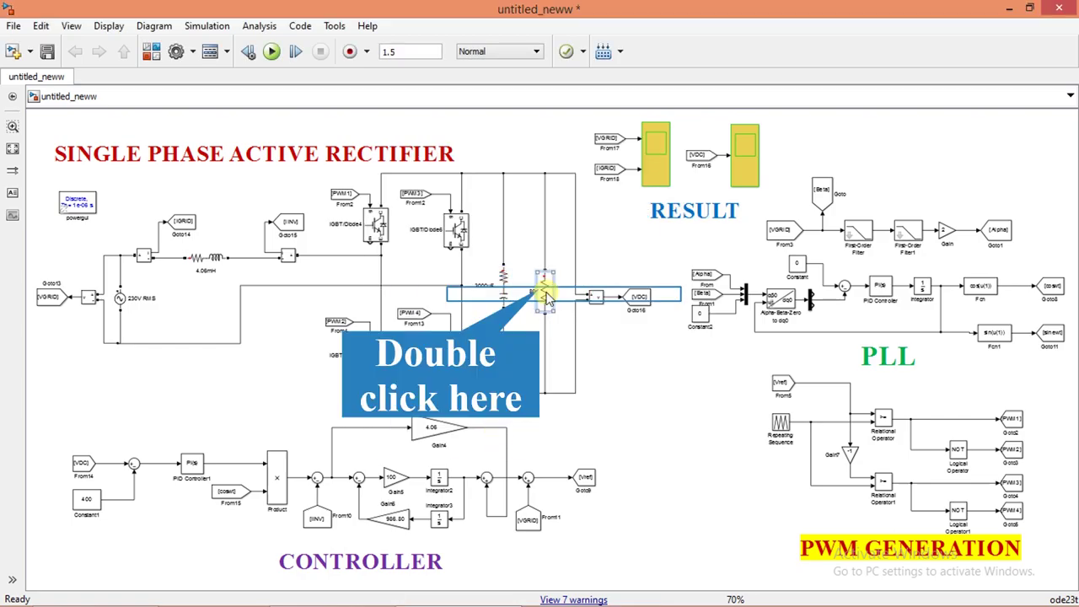
pyautogui.doubleClick(546, 293)
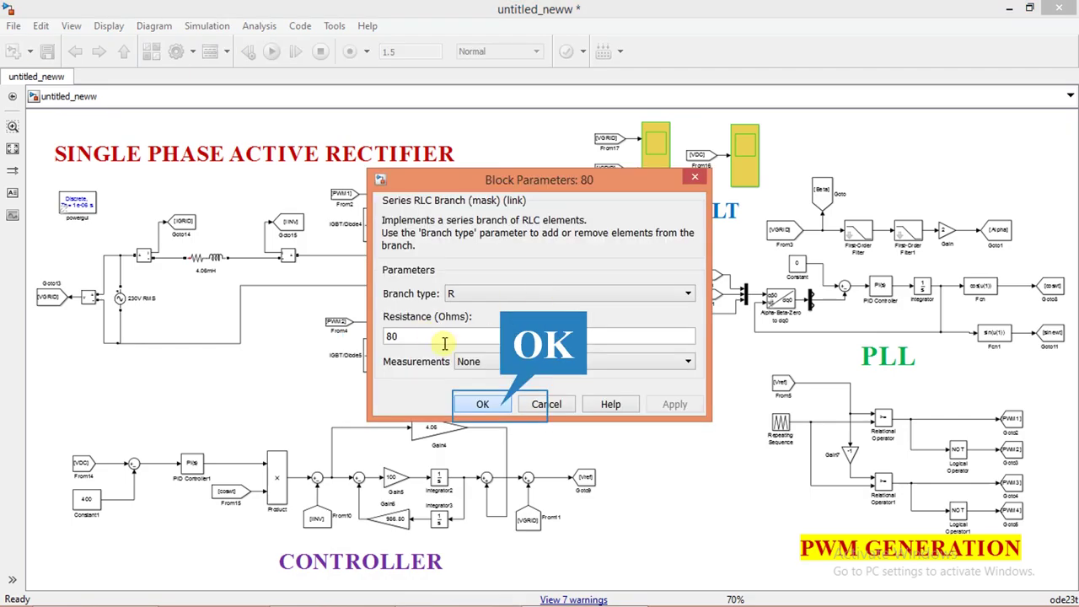
pyautogui.click(500, 405)
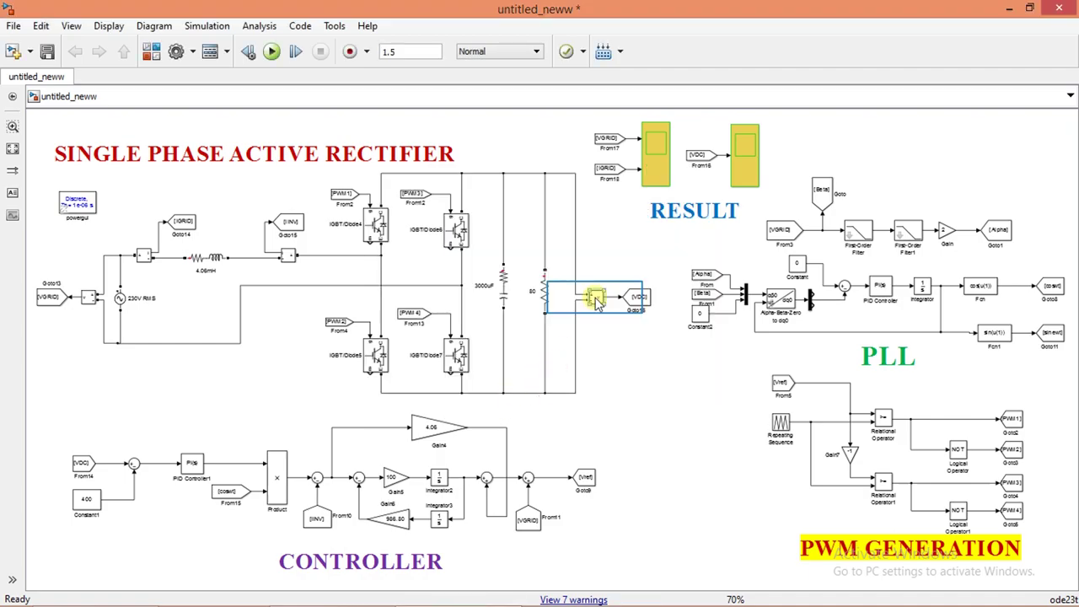
# Check the tag settings of the Goto block that carries the DC output voltage measurement.
pyautogui.moveTo(596, 301); pyautogui.dragTo(638, 305)
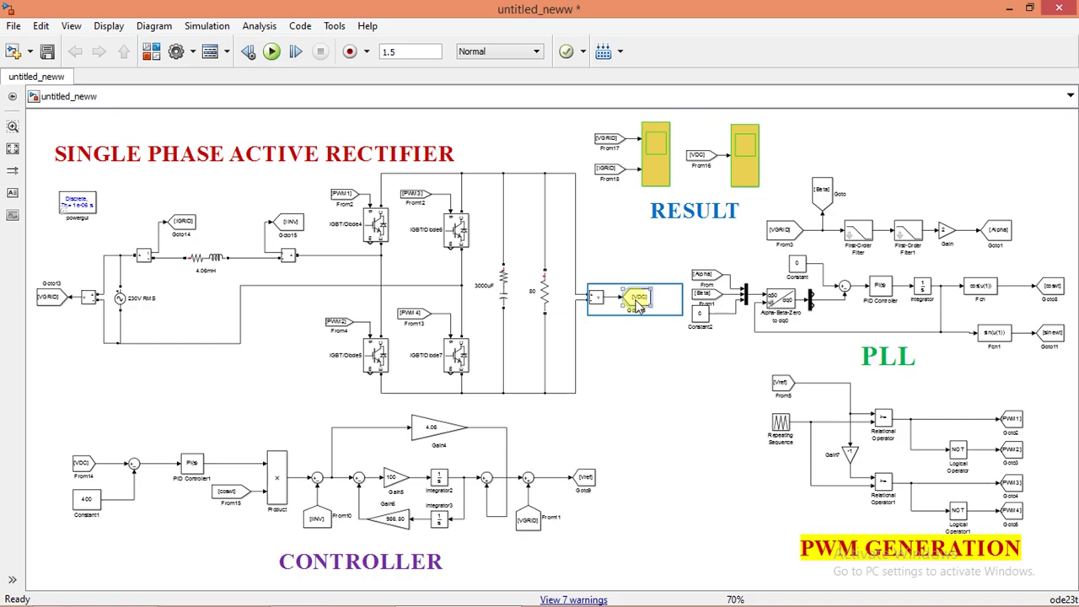
pyautogui.doubleClick(638, 305)
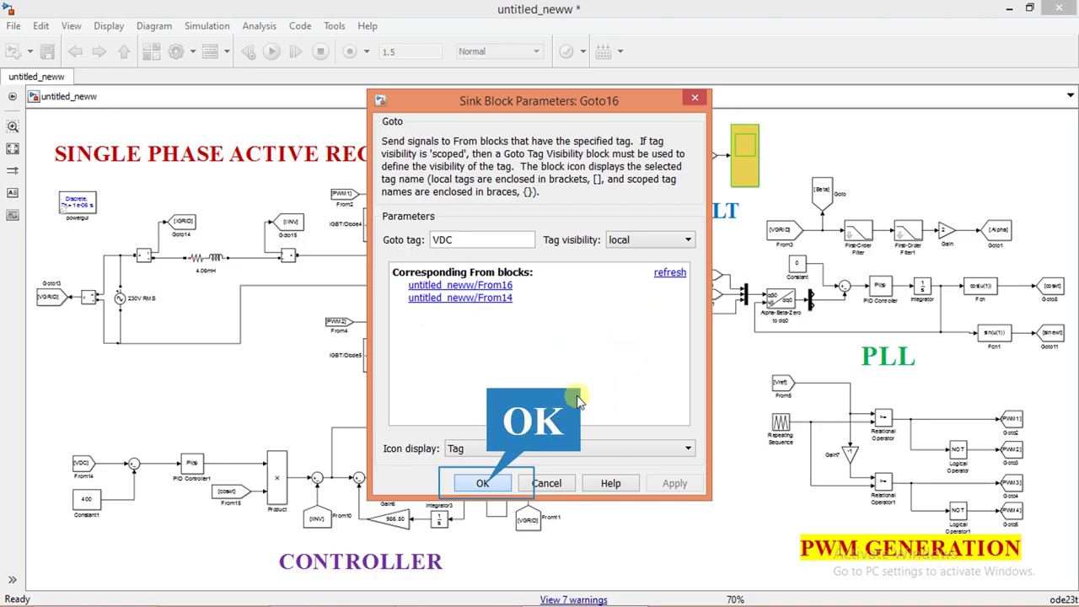
pyautogui.press('Return')
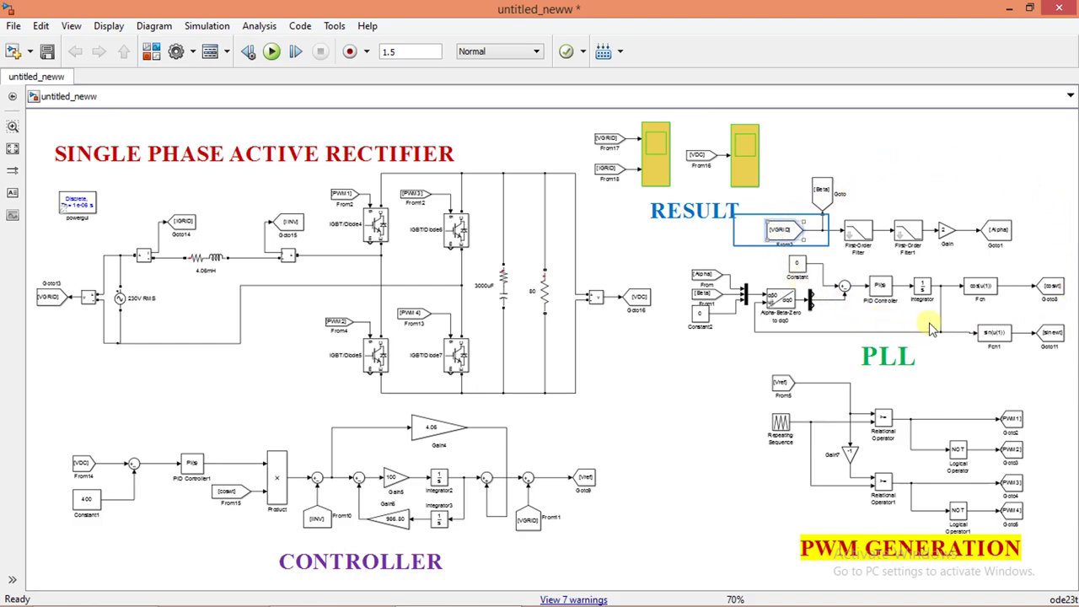
# Inspect the Goto tag of the From block that supplies the grid voltage to the PLL.
pyautogui.click(784, 237)
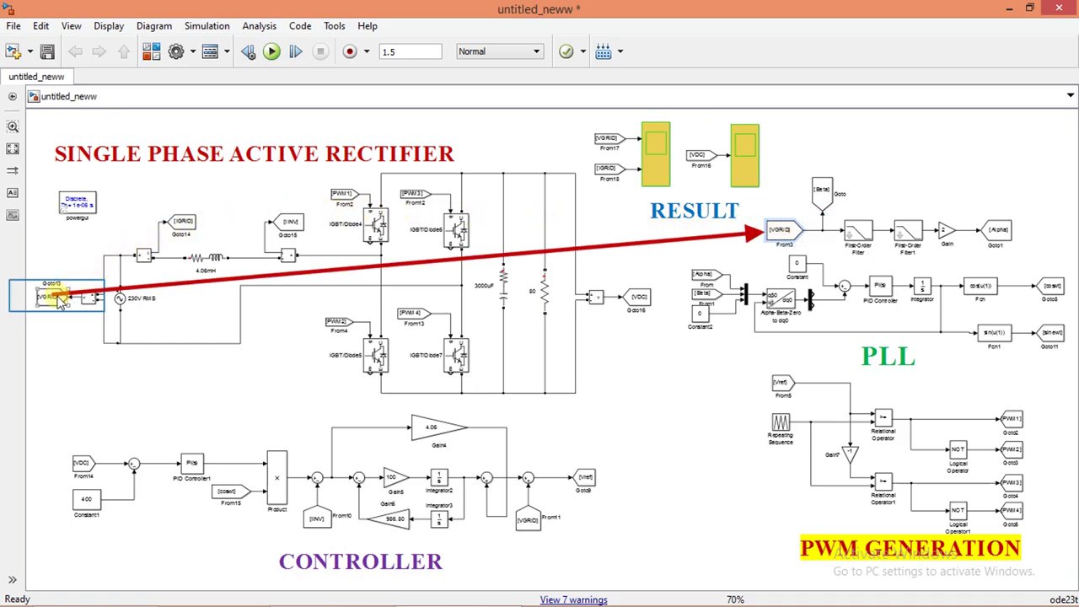
pyautogui.click(780, 234)
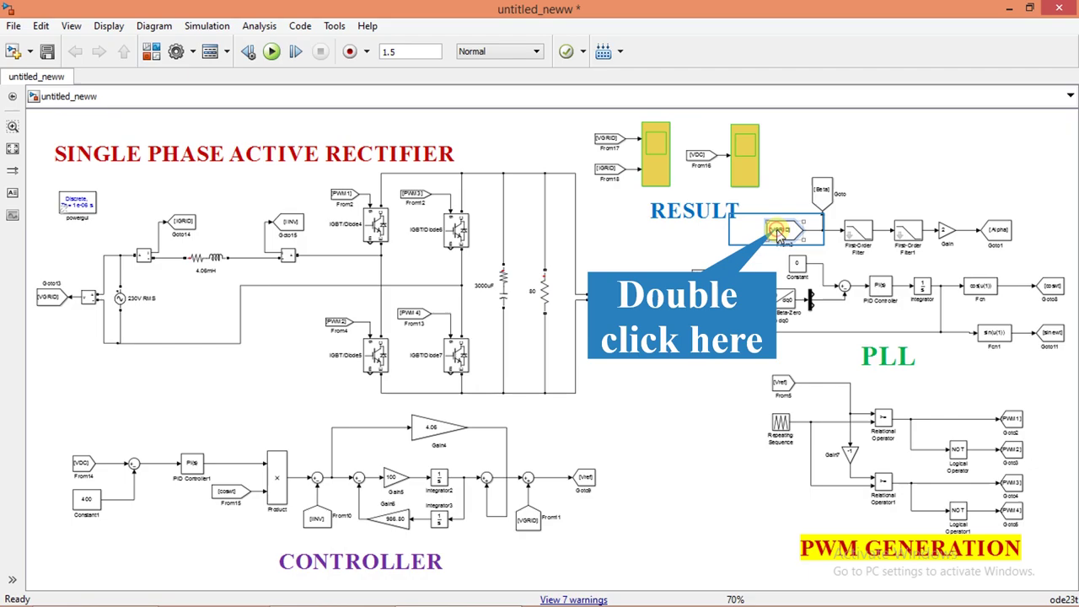
pyautogui.doubleClick(779, 234)
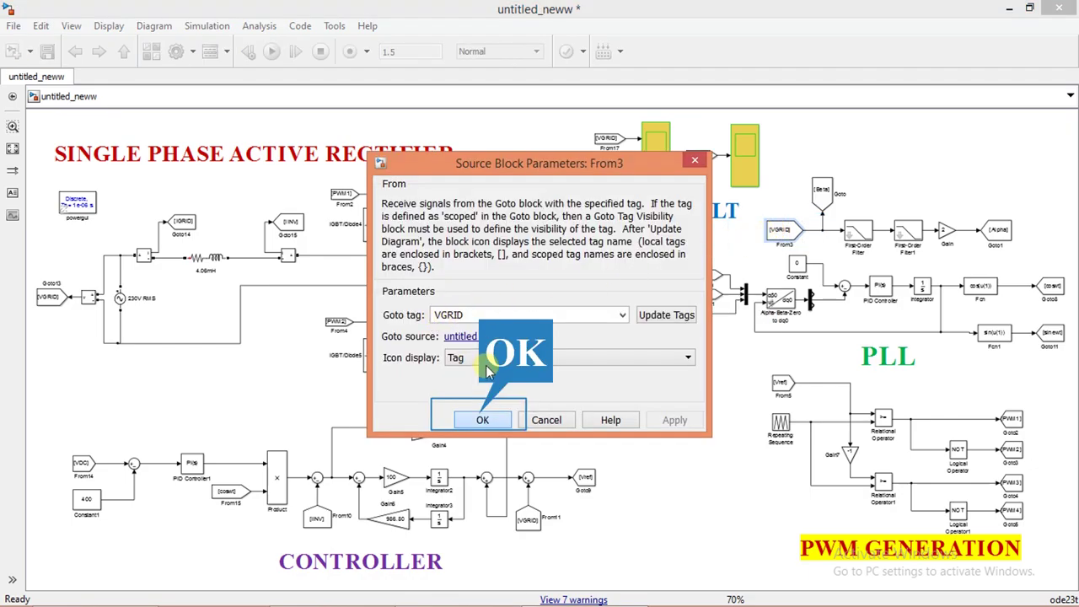
pyautogui.click(481, 418)
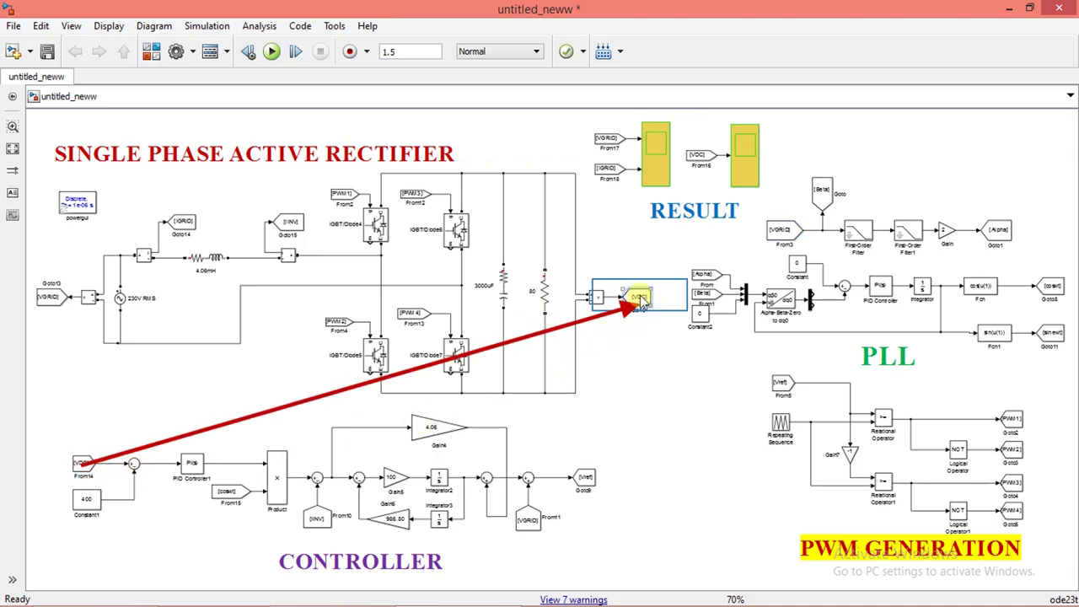
# Check the Goto tag of the controller's DC voltage feedback From block and the value of the reference Constant block below it.
pyautogui.doubleClick(80, 466)
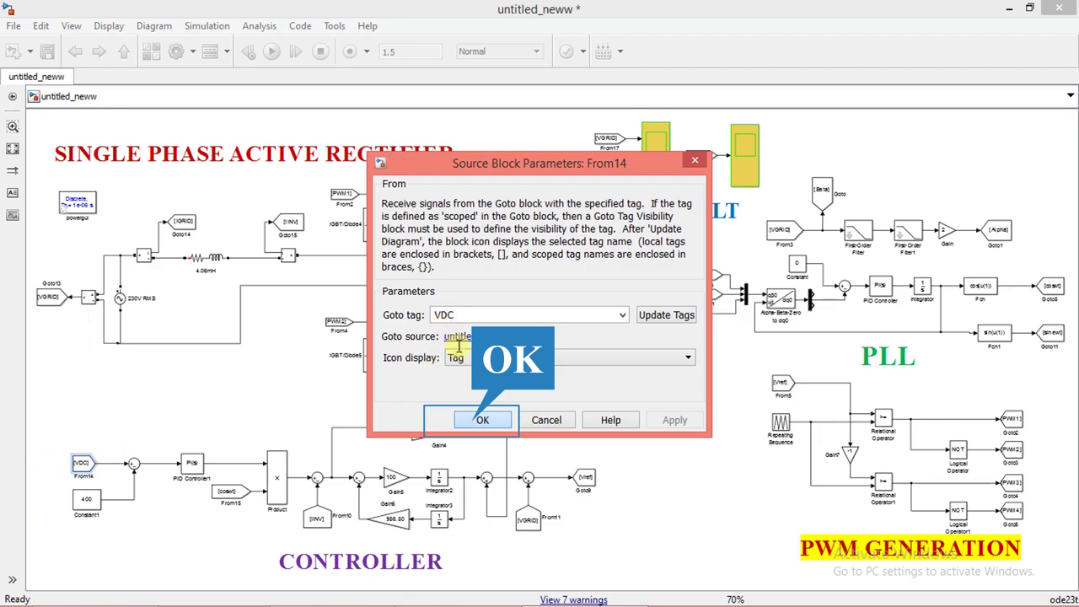
pyautogui.click(475, 423)
pyautogui.click(84, 500)
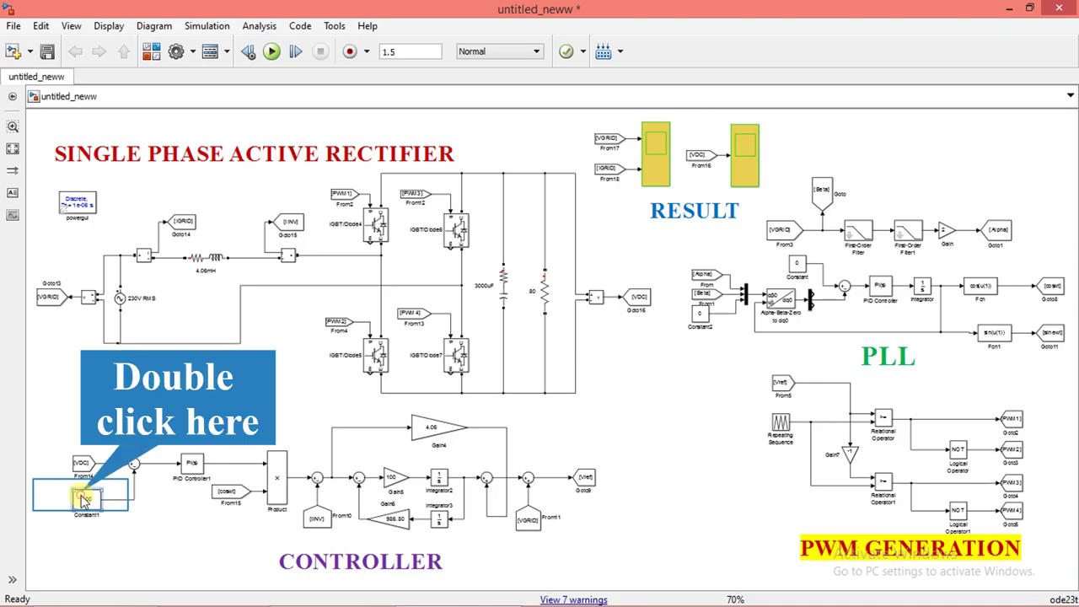
pyautogui.doubleClick(84, 500)
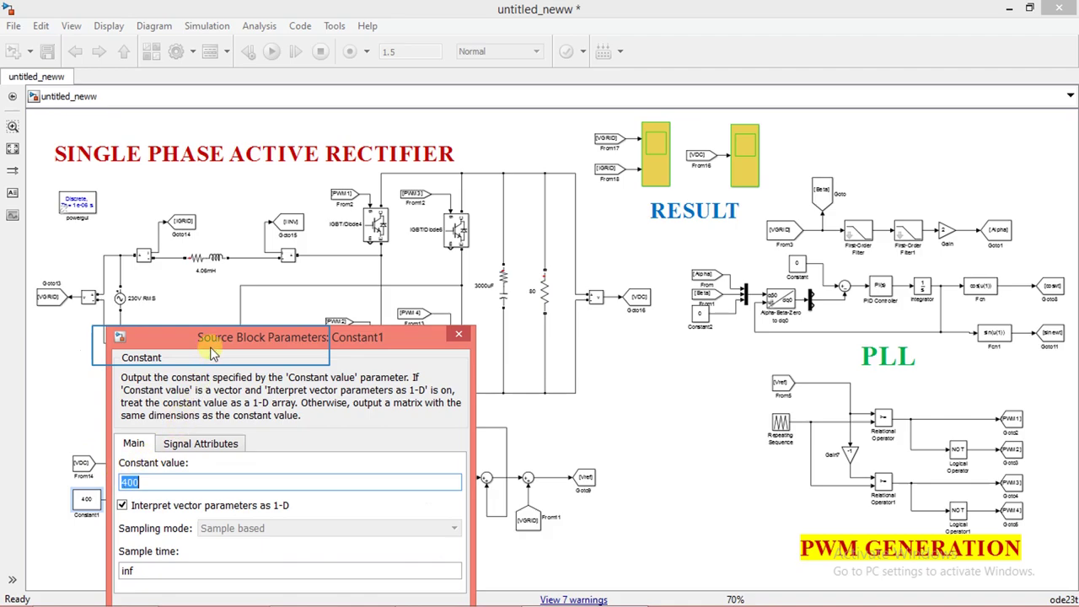
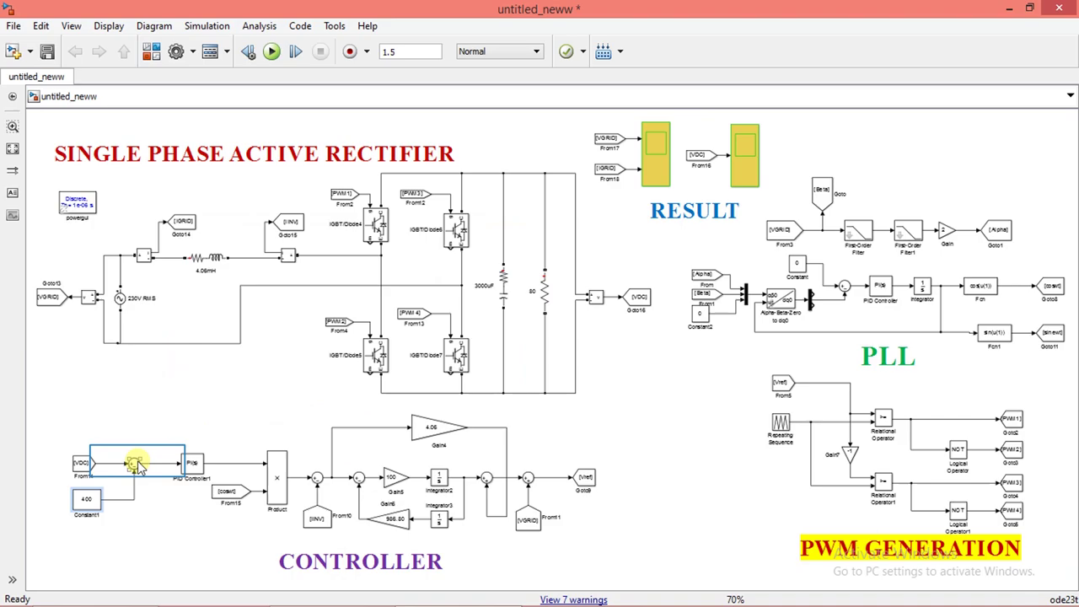
# Review the list of signs of the DC voltage error Sum block and the parameters of the controller's PID block.
pyautogui.click(134, 464)
pyautogui.doubleClick(134, 465)
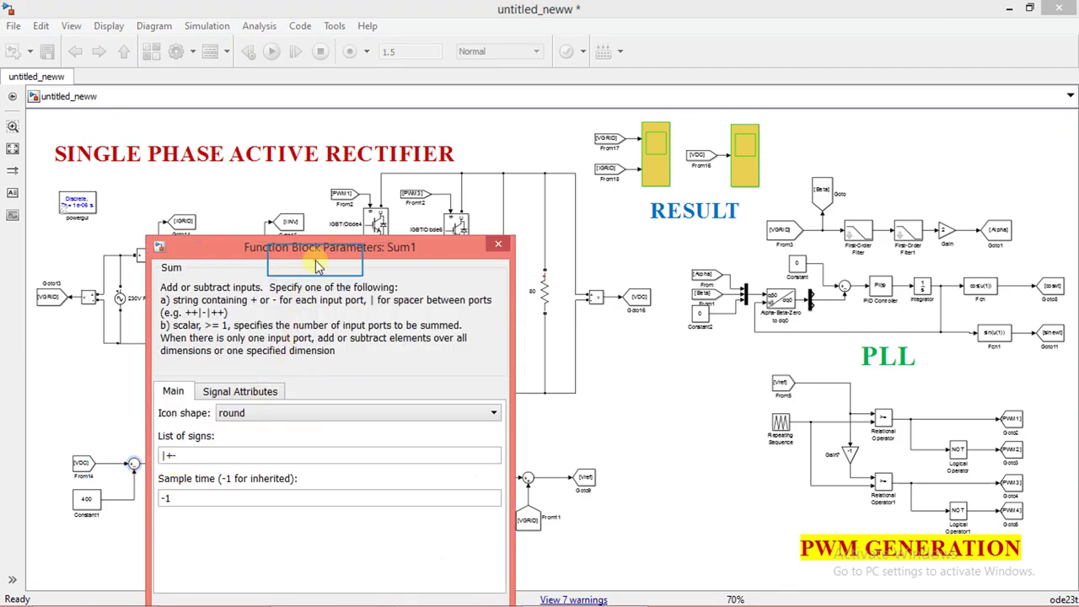
pyautogui.moveTo(317, 265); pyautogui.dragTo(335, 191)
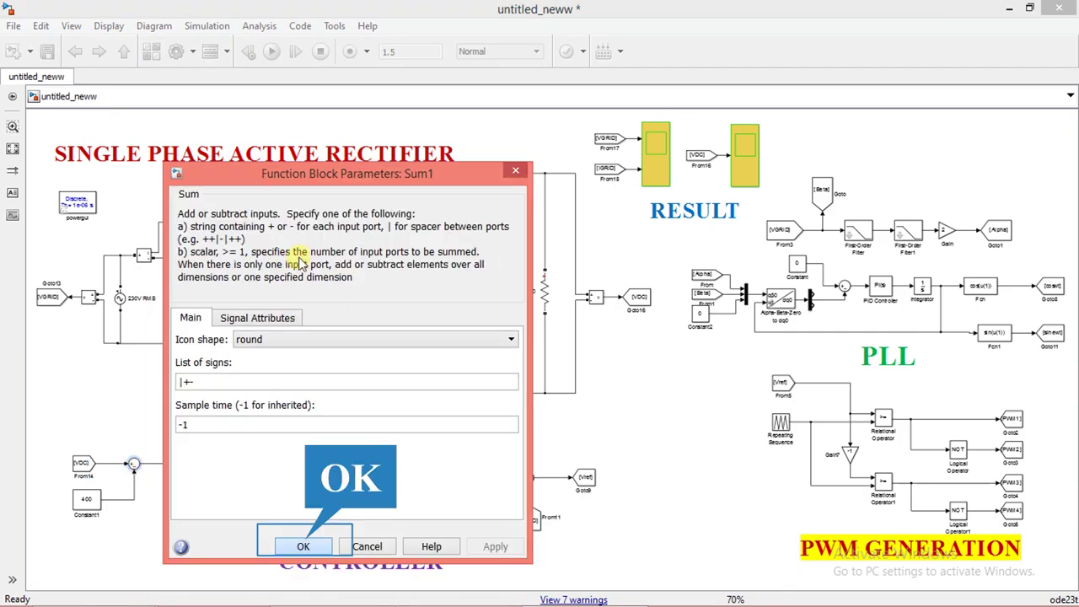
pyautogui.click(303, 545)
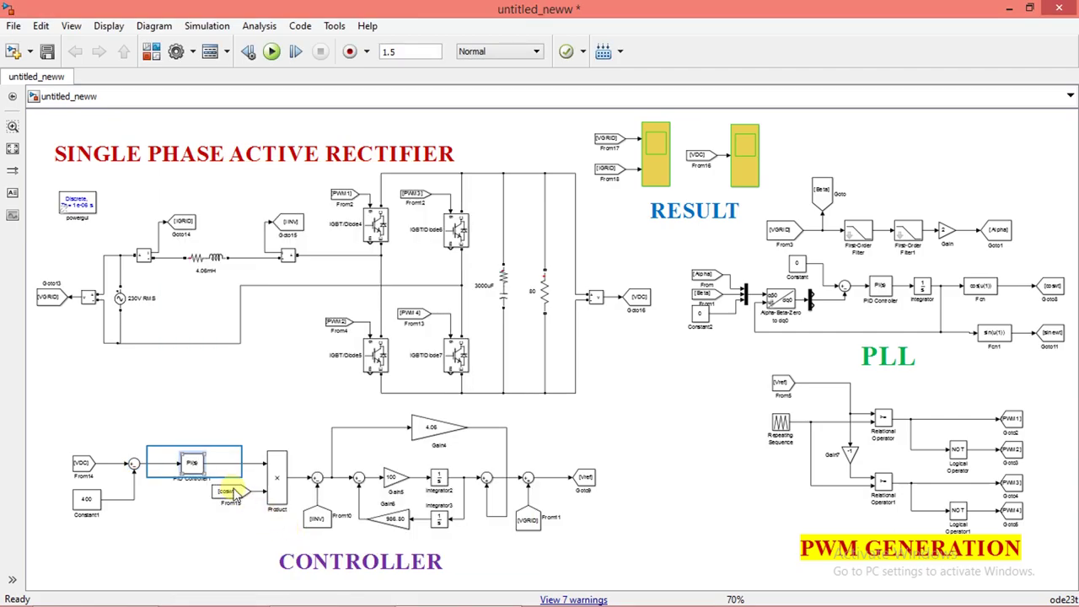
pyautogui.doubleClick(192, 462)
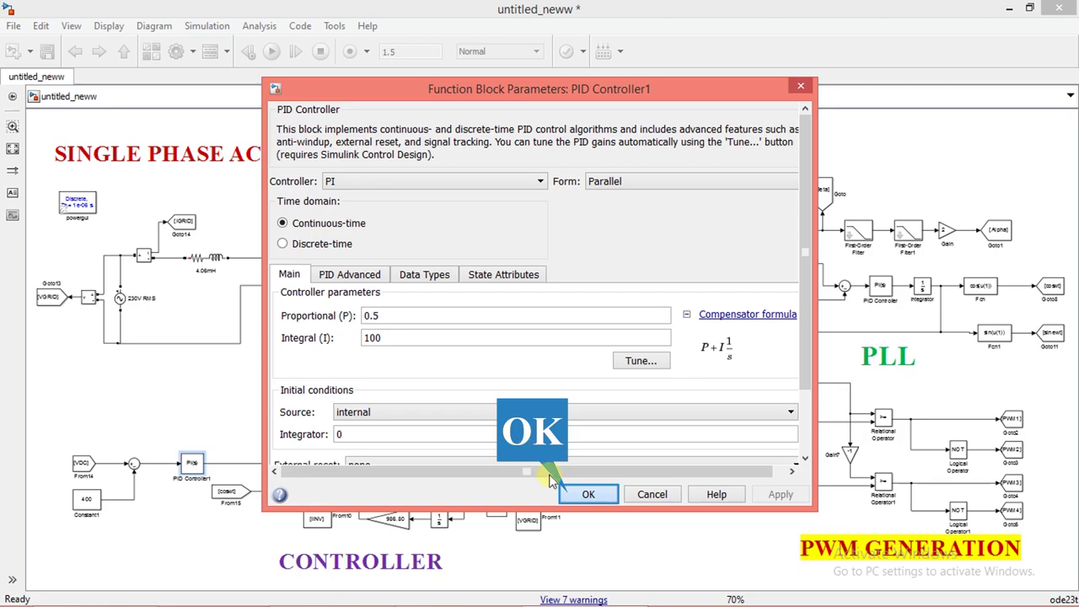
pyautogui.click(570, 495)
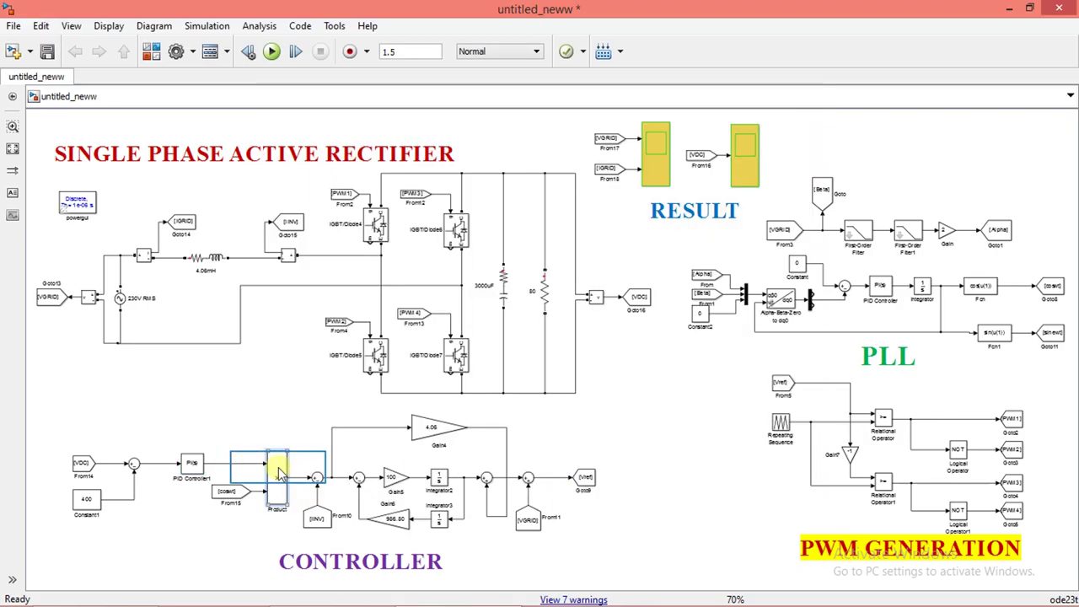
# Trace the From block feeding the controller's Product block to its Goto block in the PLL, and check its Goto tag.
pyautogui.moveTo(278, 472); pyautogui.dragTo(227, 497)
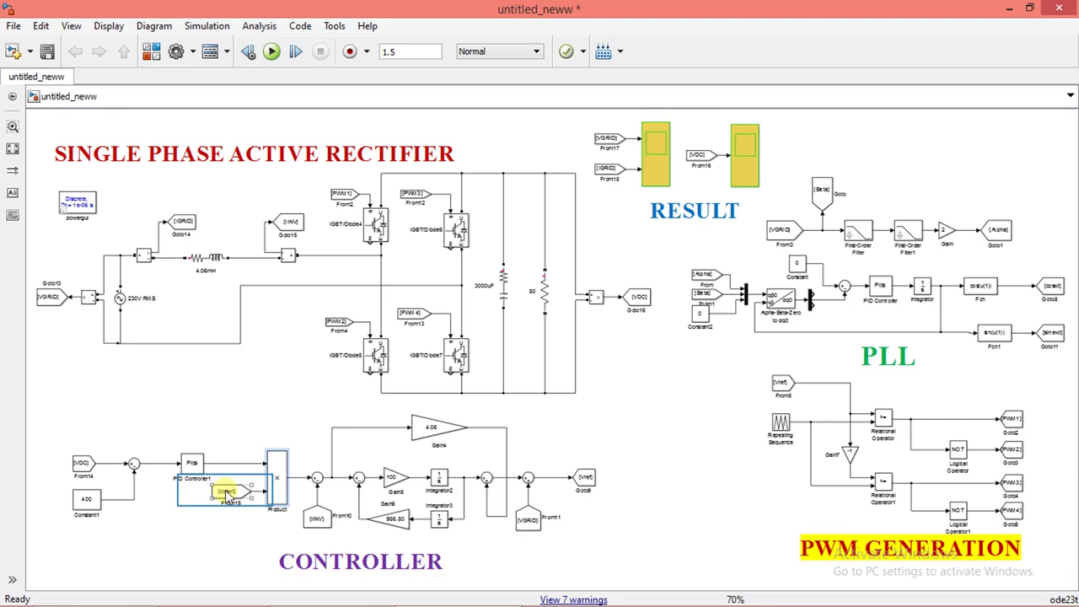
pyautogui.moveTo(225, 497); pyautogui.dragTo(227, 496)
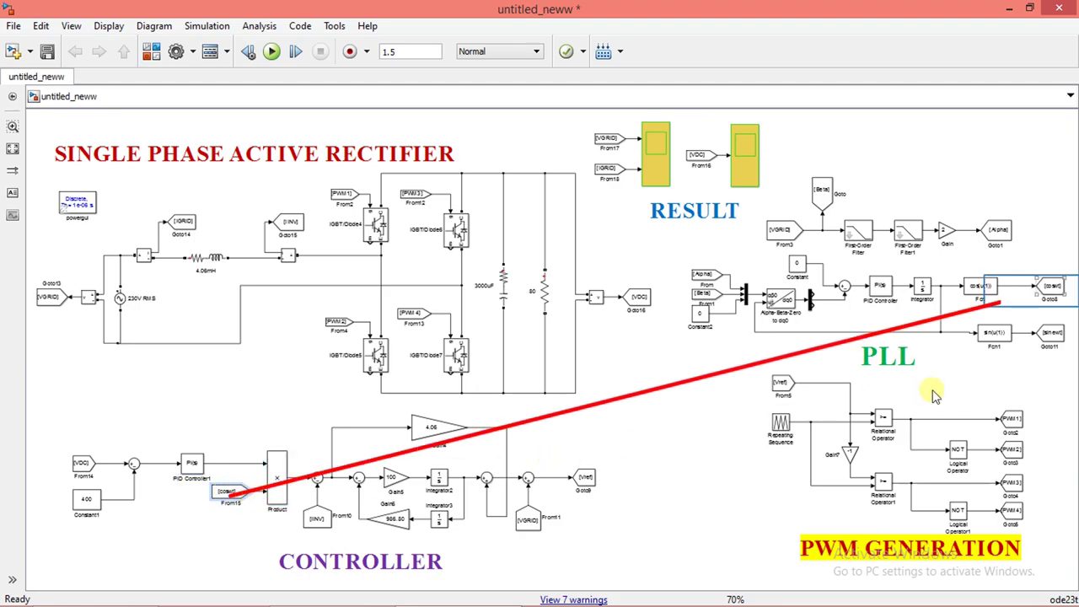
pyautogui.click(1052, 287)
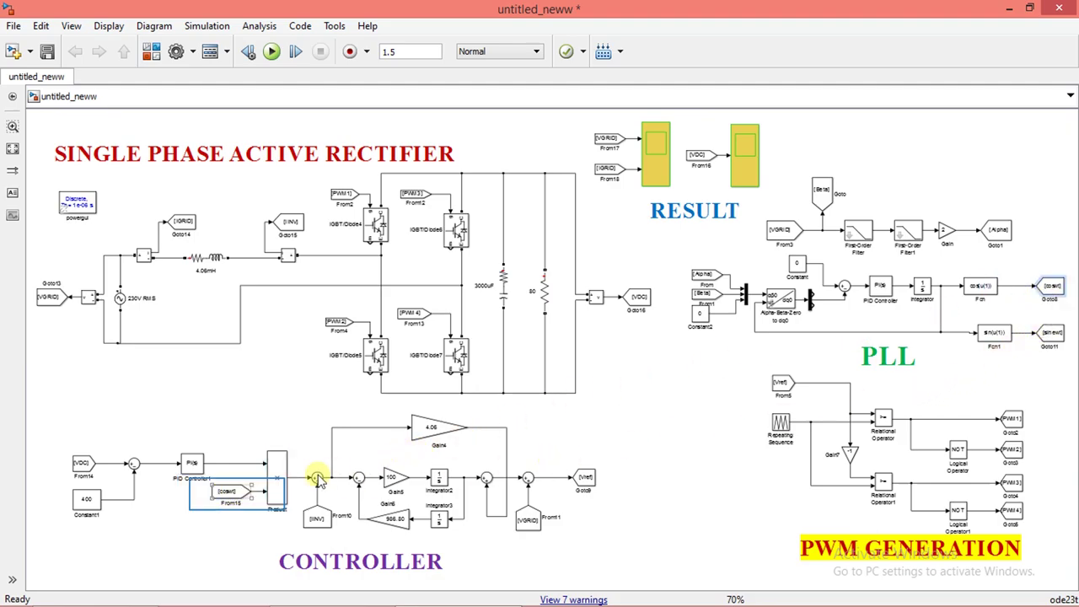
pyautogui.doubleClick(241, 499)
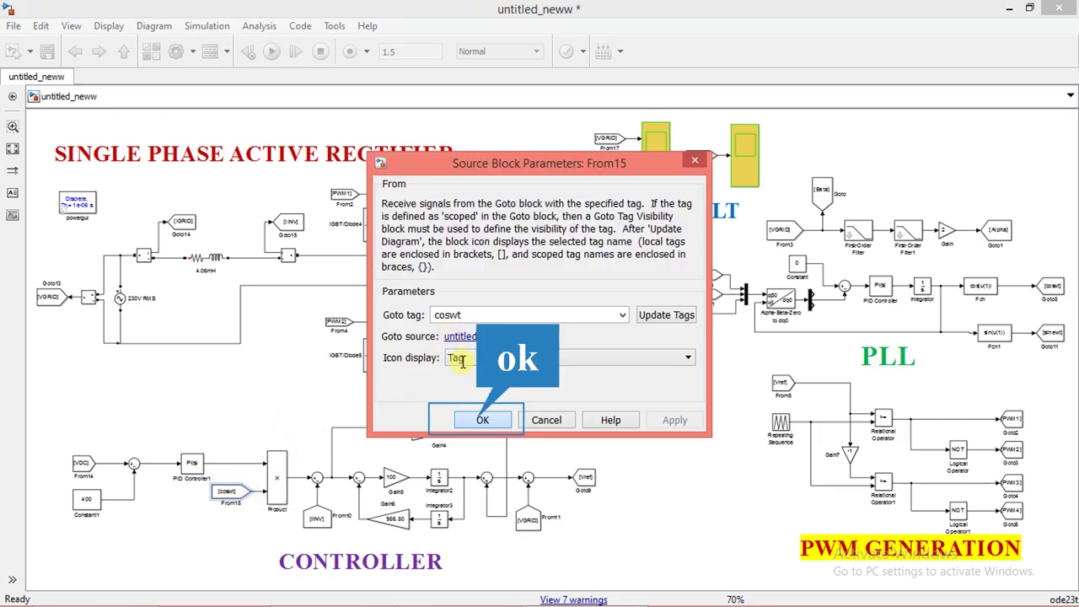
pyautogui.click(479, 421)
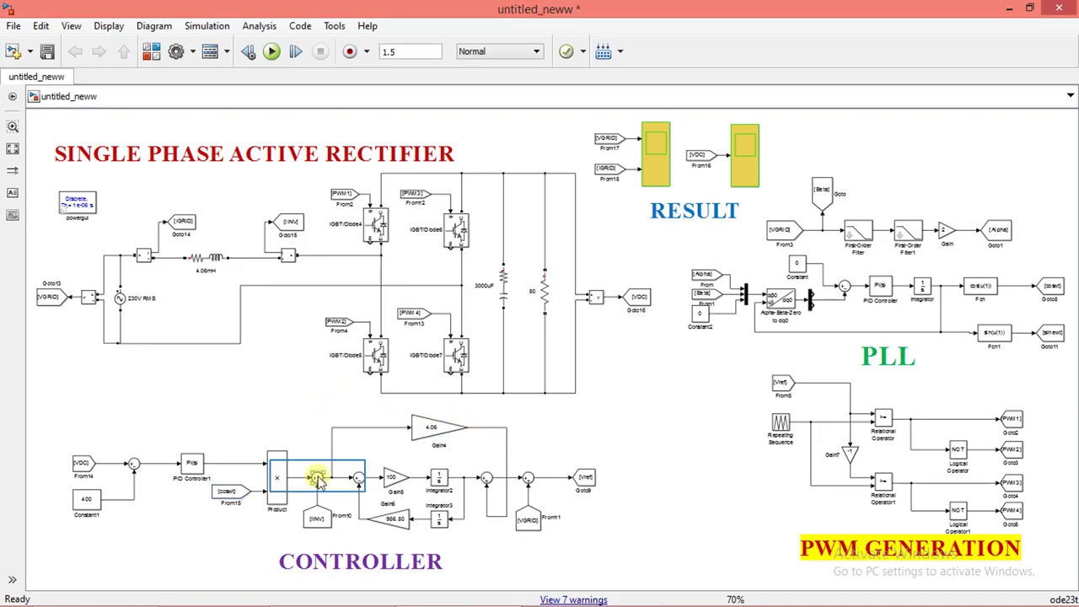
# Inspect the list of signs of the Sum block after the Product block and the tag of its inverter current From block.
pyautogui.doubleClick(317, 479)
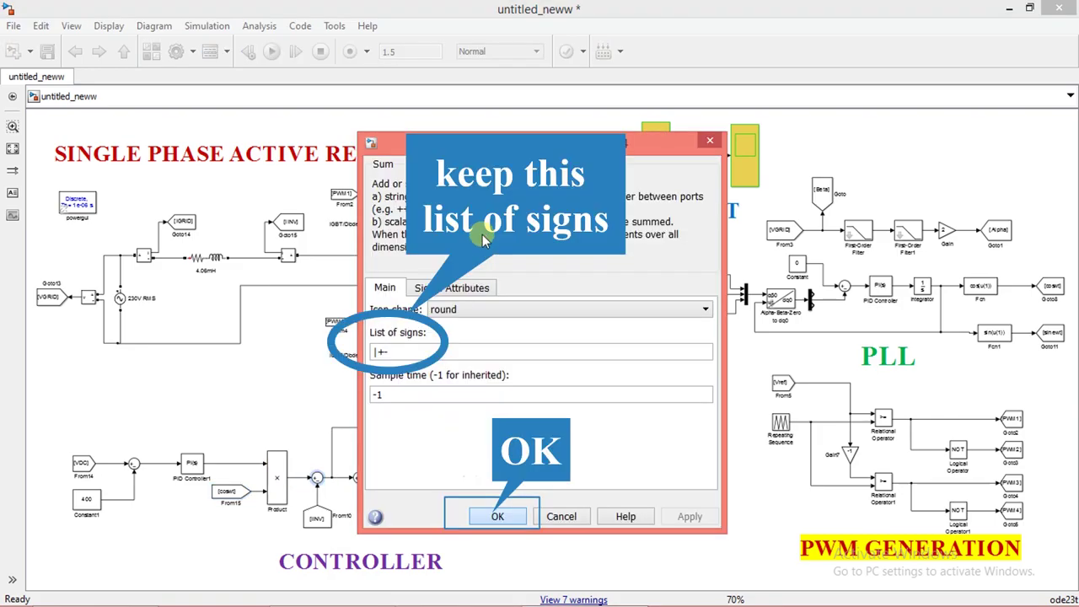
pyautogui.click(496, 517)
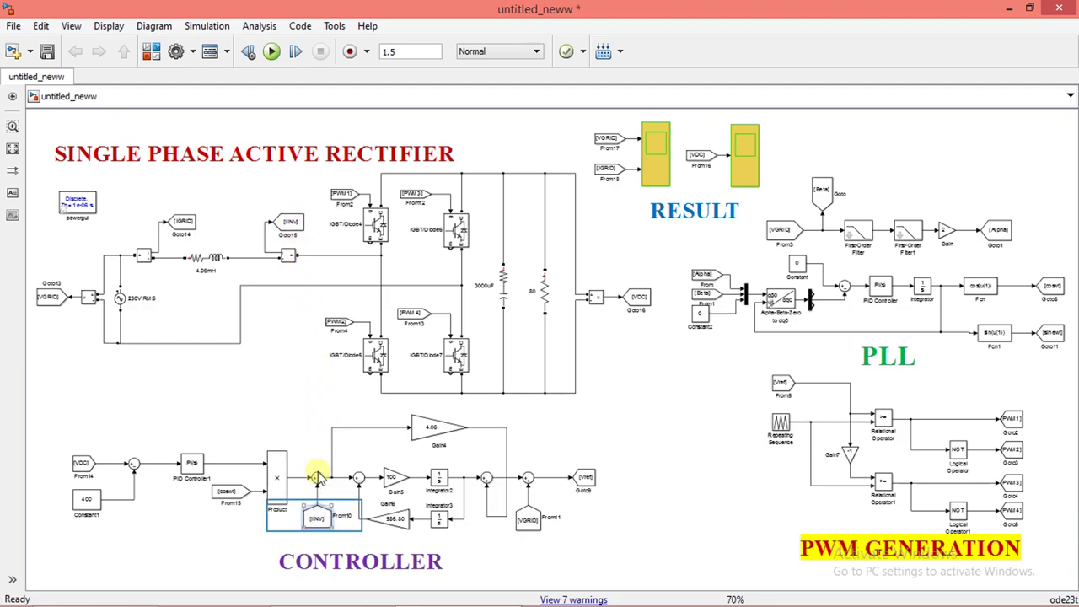
pyautogui.doubleClick(316, 520)
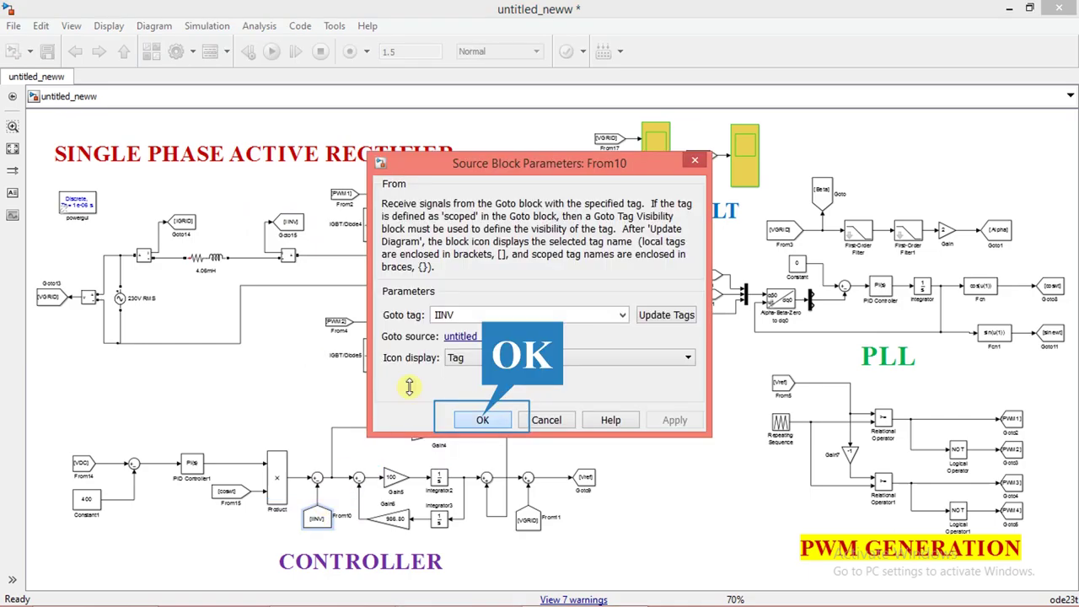
pyautogui.click(484, 420)
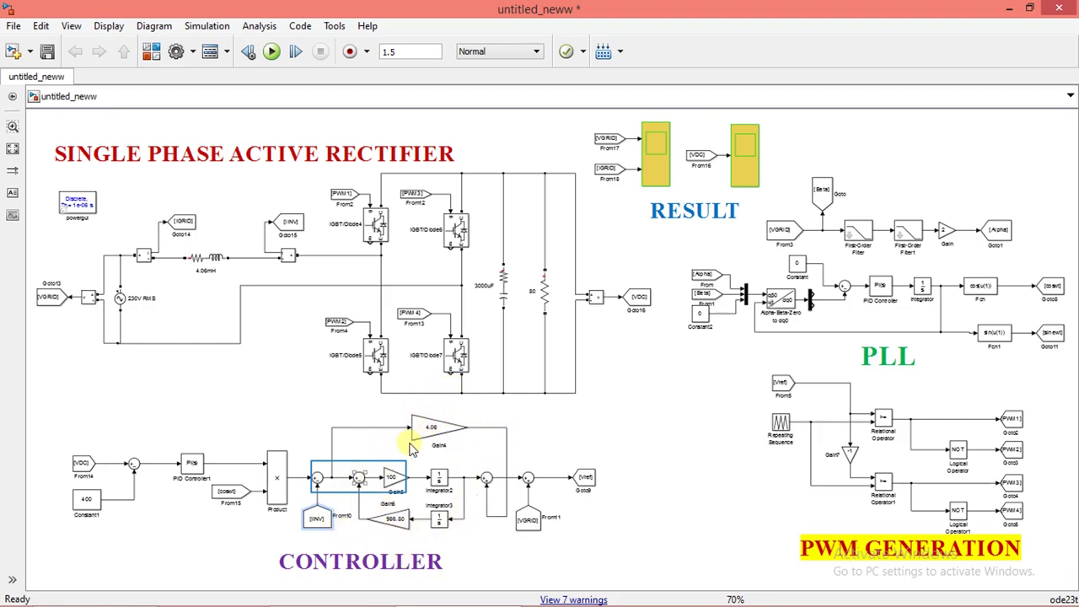
# Review the signs of the resonant loop's input Sum block and the parameters of the Gain block in the controller's upper branch.
pyautogui.doubleClick(359, 479)
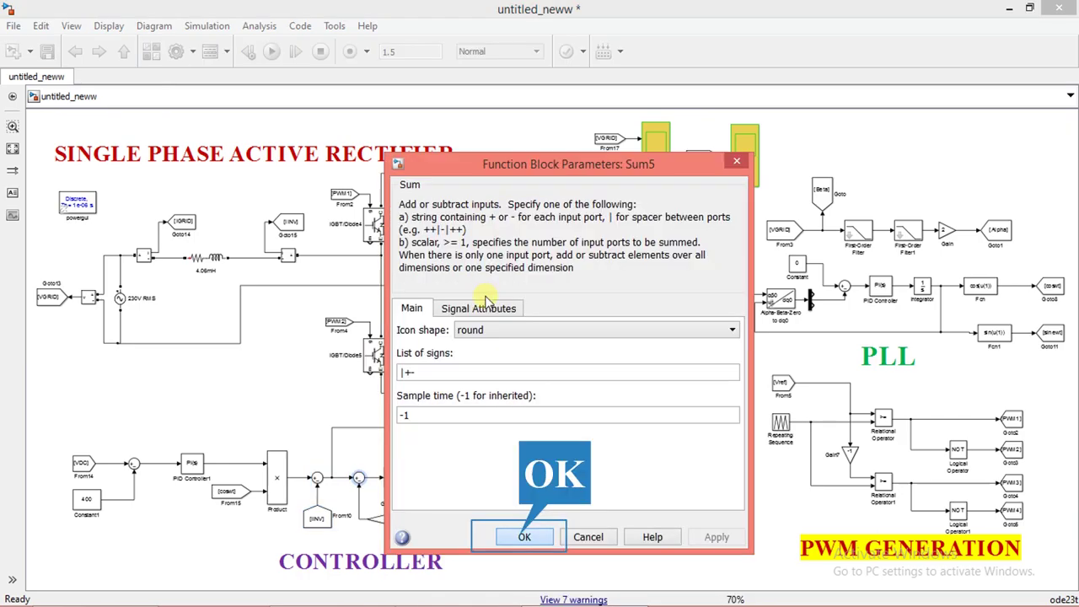
pyautogui.click(524, 537)
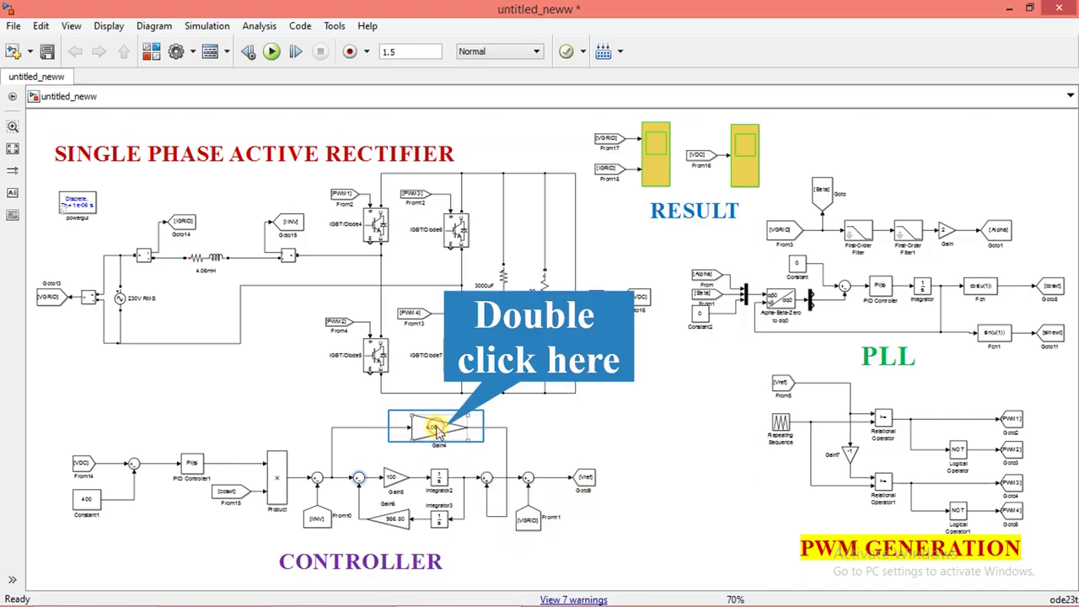
pyautogui.doubleClick(436, 430)
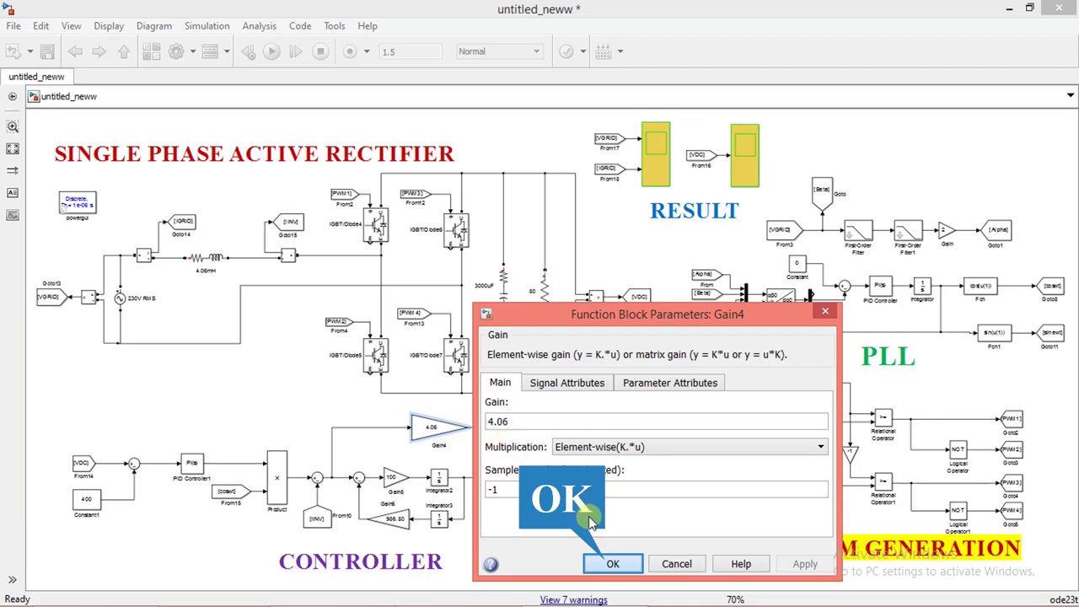
pyautogui.click(609, 564)
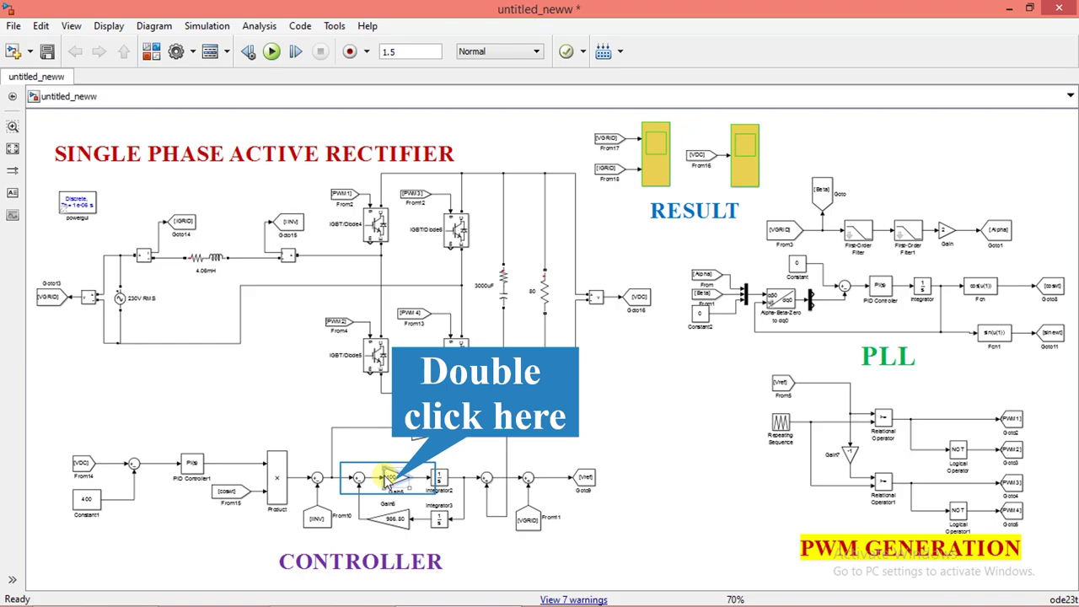
# Check the parameters of the Gain and Integrator blocks in the forward path of the controller's resonant loop.
pyautogui.doubleClick(390, 479)
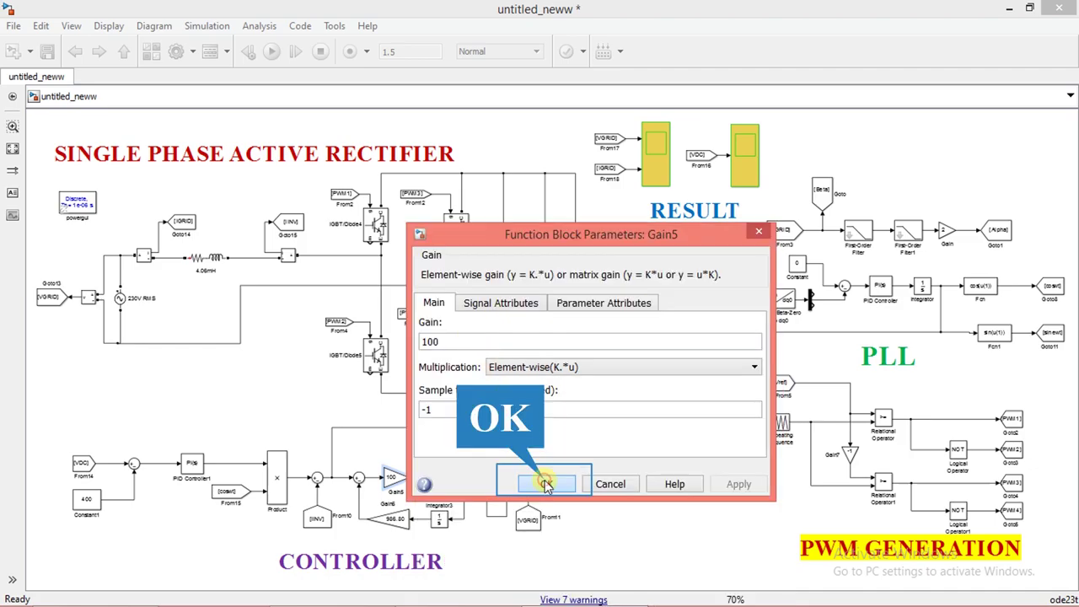
pyautogui.click(548, 477)
pyautogui.doubleClick(443, 475)
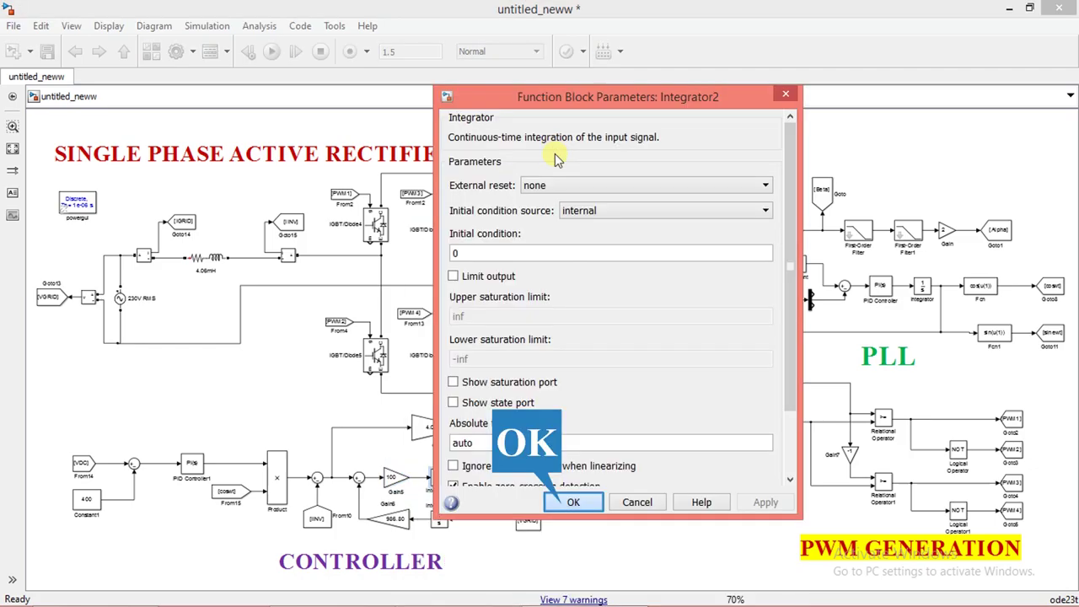
pyautogui.click(566, 502)
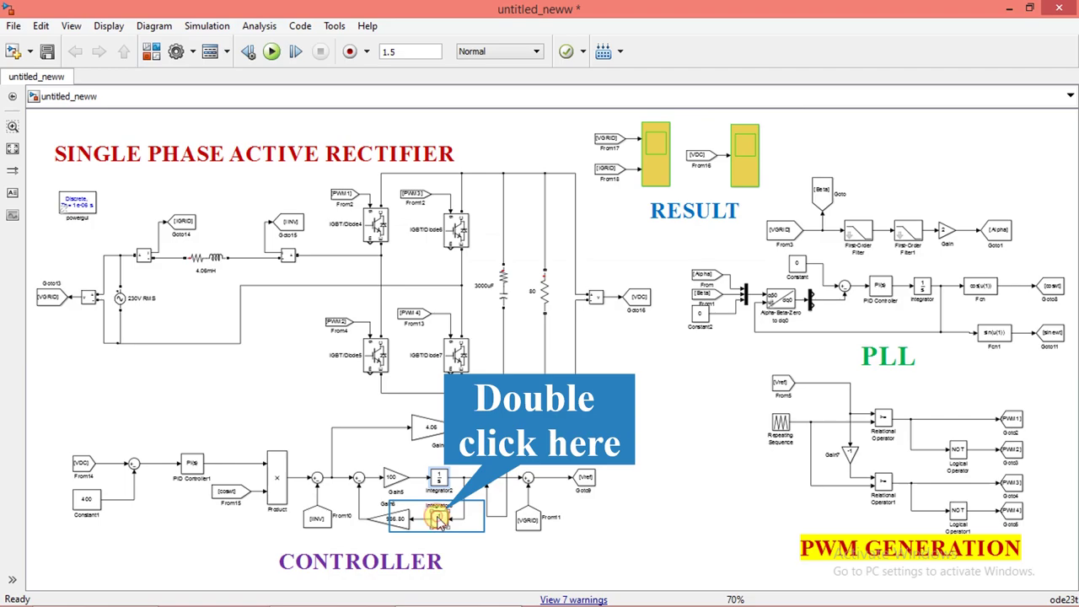
# Check the parameters of the Integrator and Gain blocks in the feedback path of the controller's resonant loop.
pyautogui.doubleClick(438, 518)
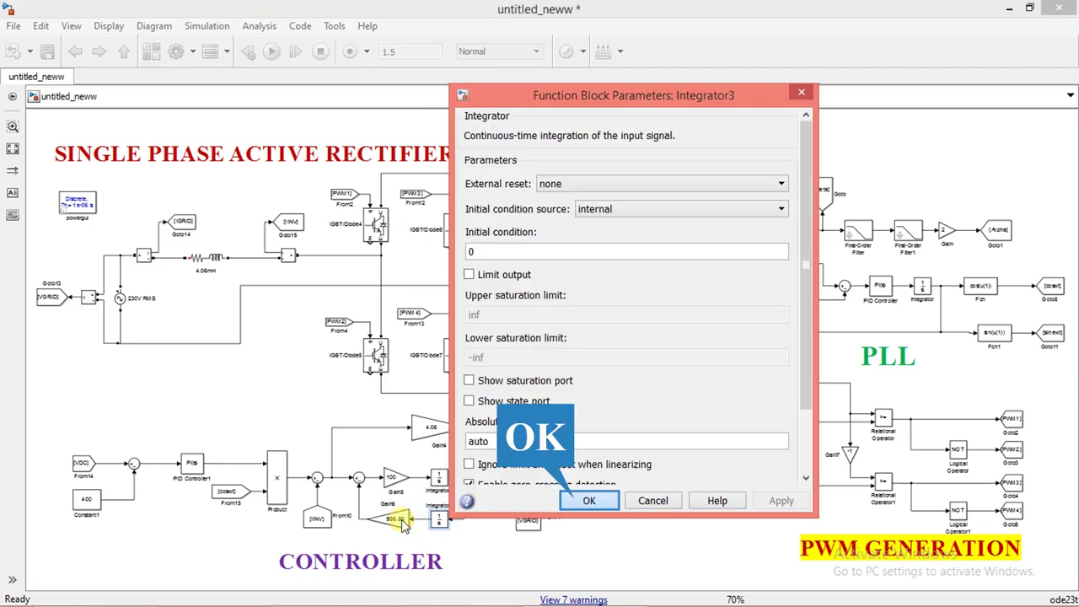
pyautogui.press('Return')
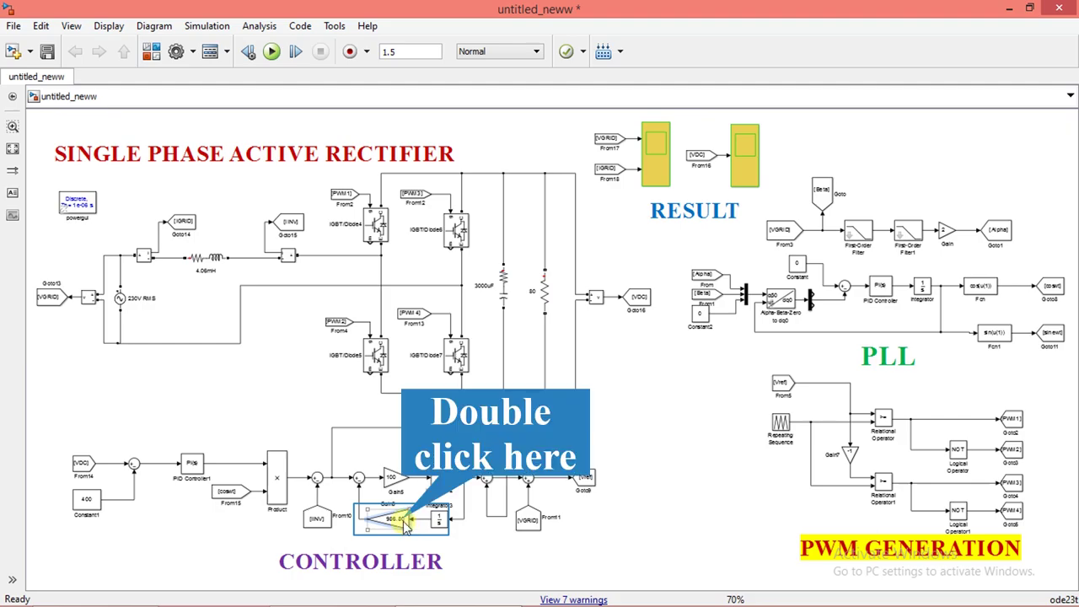
pyautogui.doubleClick(403, 523)
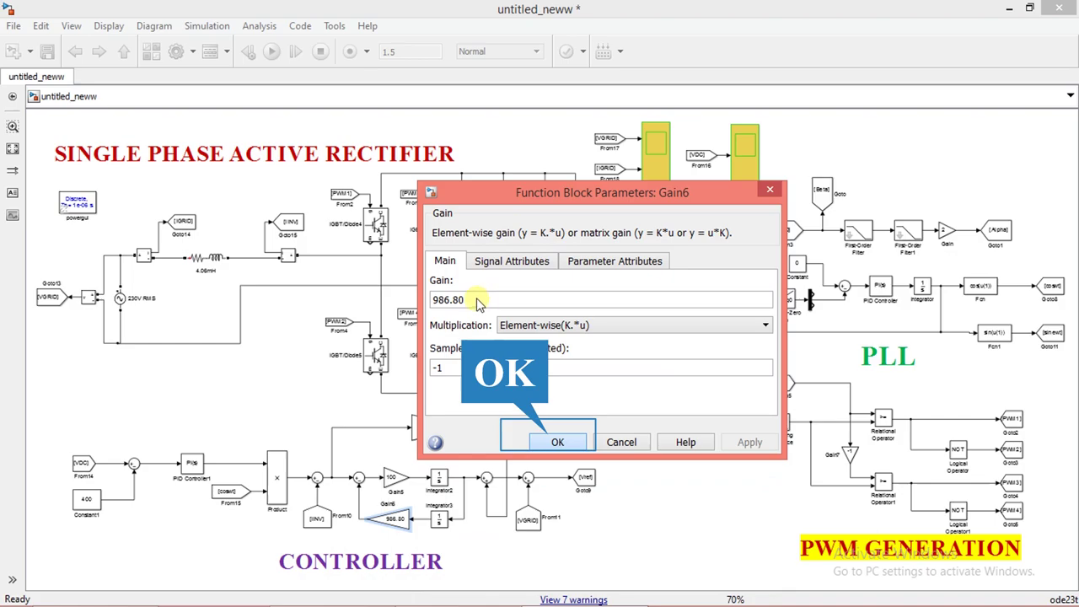
pyautogui.click(552, 438)
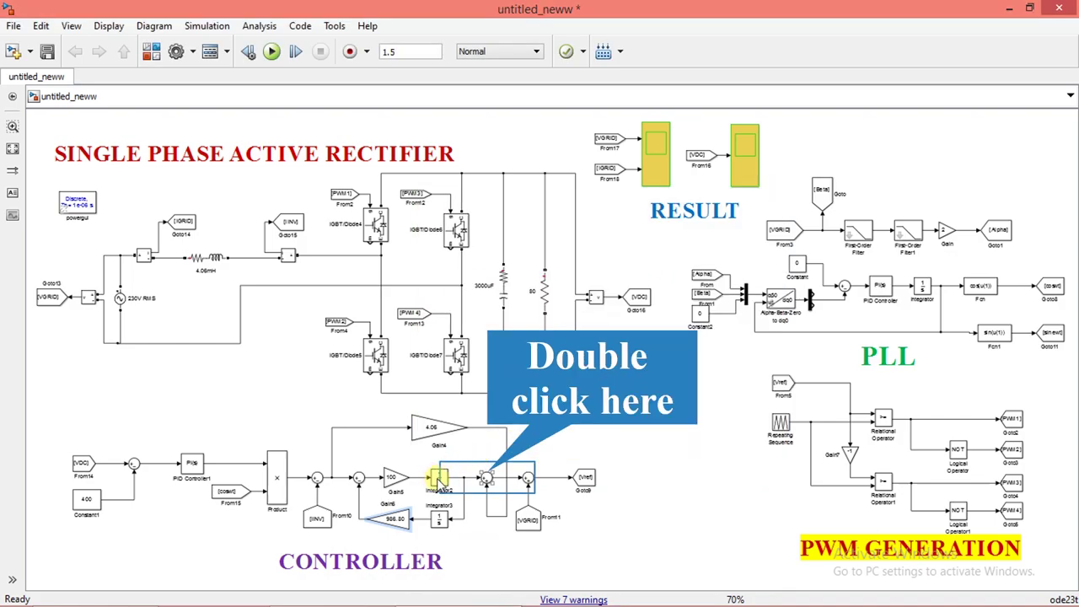
# Review the list of signs of the two Sum blocks ahead of the Vref Goto block at the controller output.
pyautogui.doubleClick(489, 479)
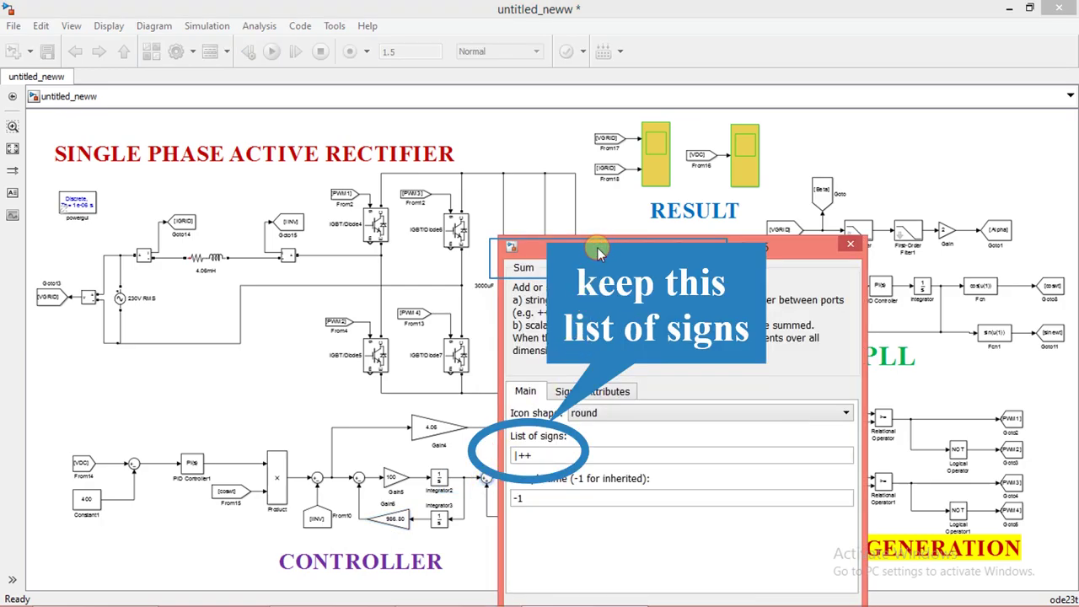
pyautogui.moveTo(597, 253); pyautogui.dragTo(535, 166)
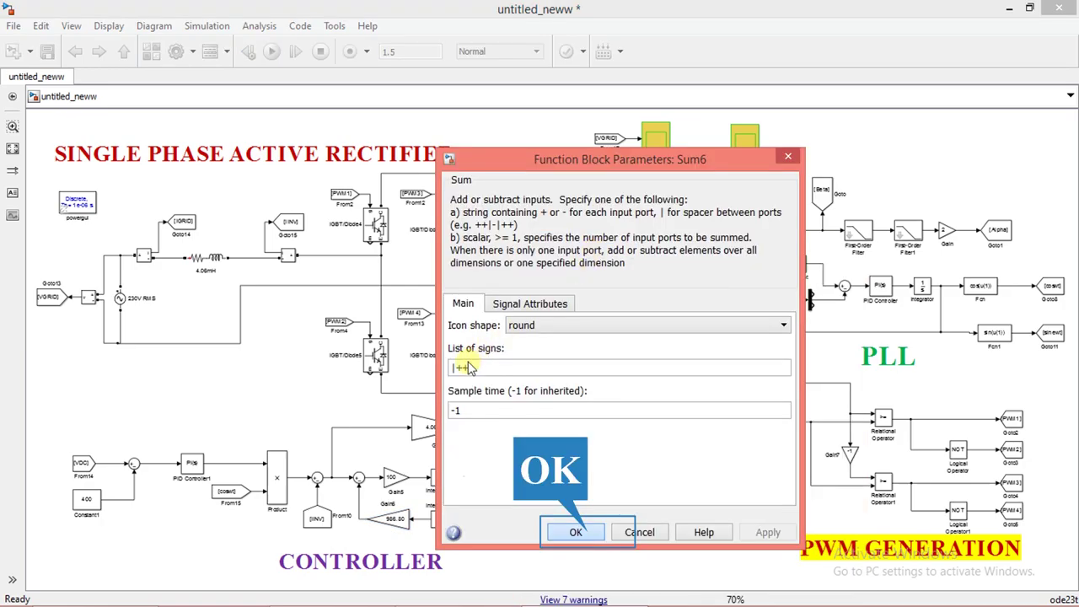
pyautogui.click(573, 533)
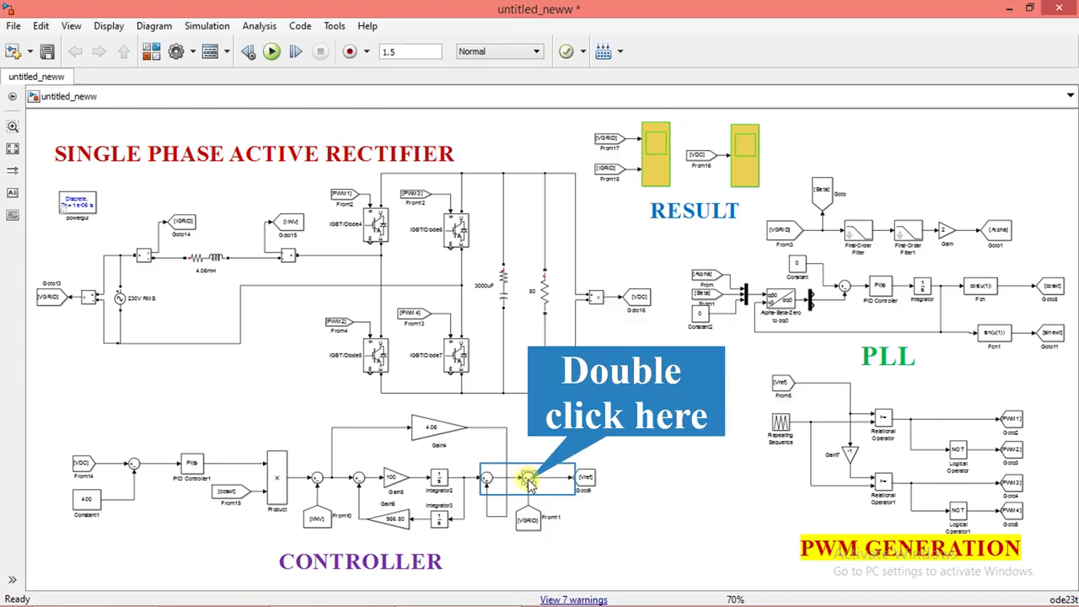
pyautogui.doubleClick(528, 480)
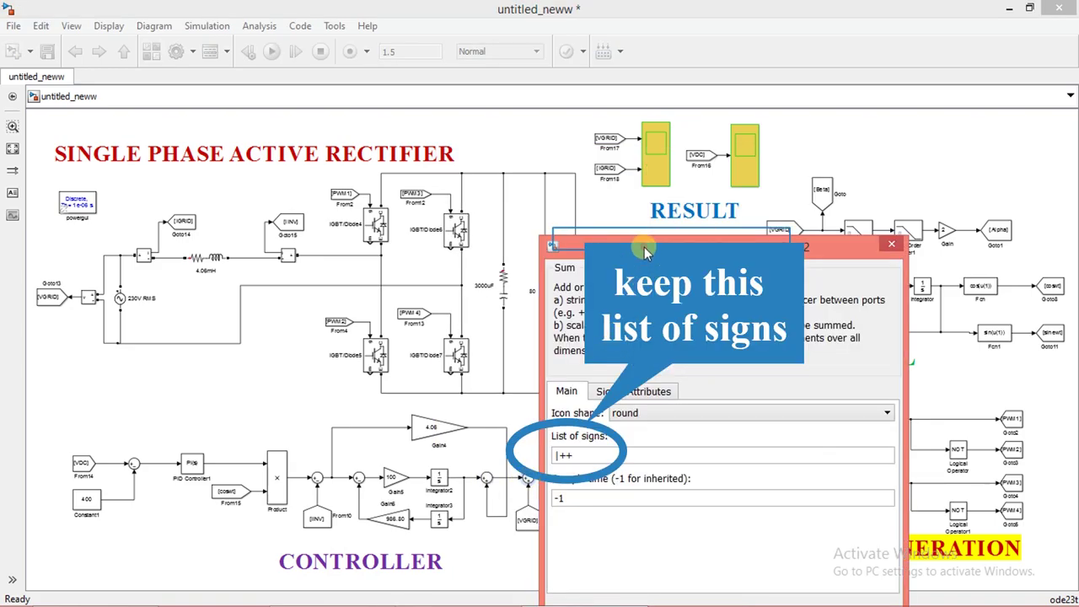
pyautogui.moveTo(645, 251); pyautogui.dragTo(626, 144)
pyautogui.click(661, 520)
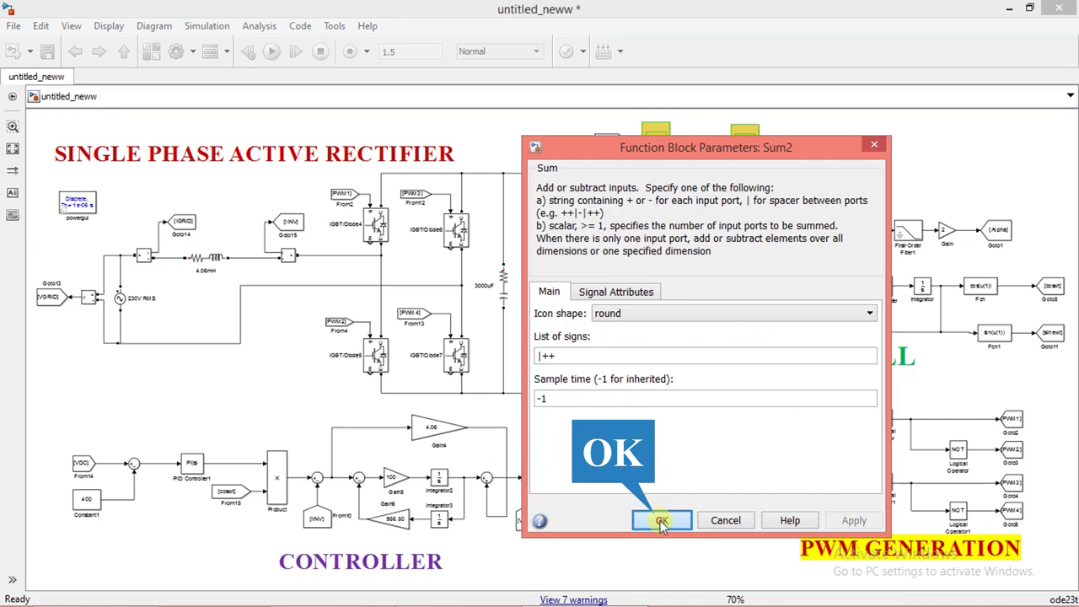
# Check the Goto tag of the From block feeding the last Sum block at the controller output.
pyautogui.click(529, 521)
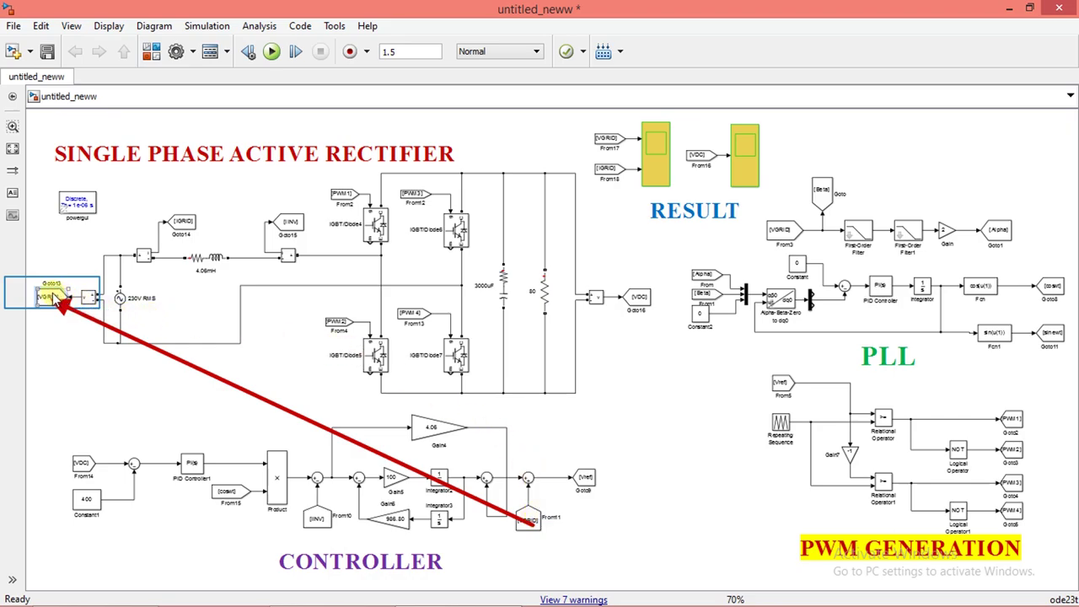
pyautogui.doubleClick(528, 519)
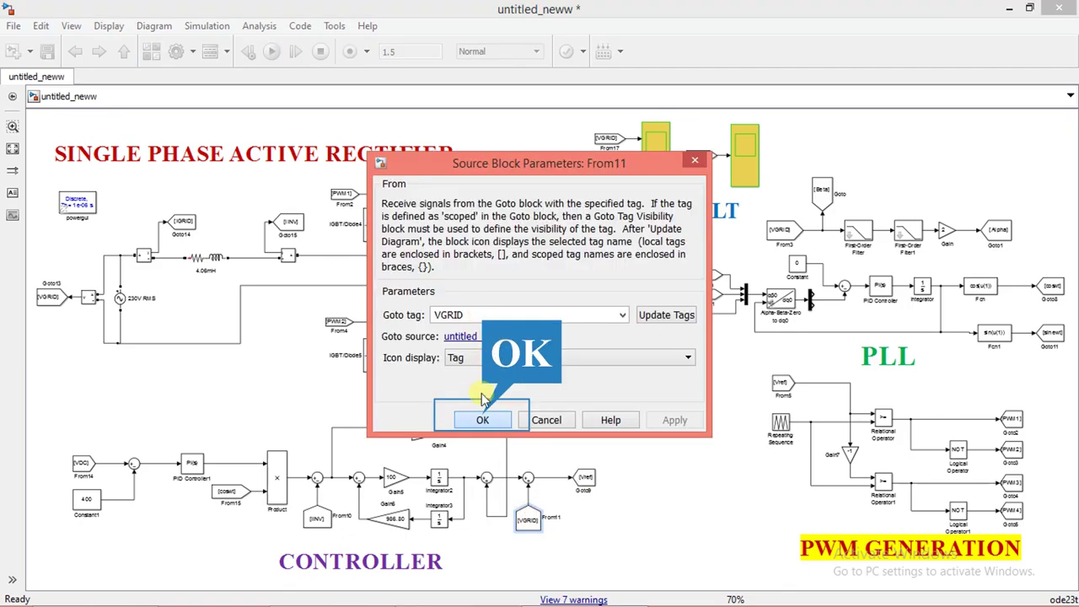
pyautogui.click(482, 420)
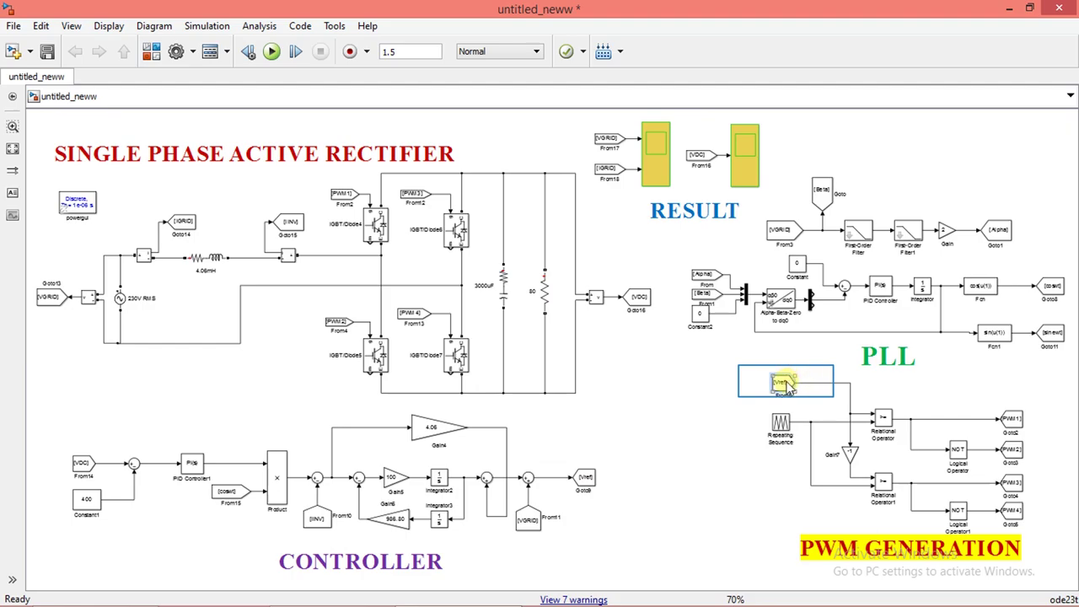
# Review the tags of the controller's output Goto block and the matching From block at the PWM generation input.
pyautogui.click(782, 382)
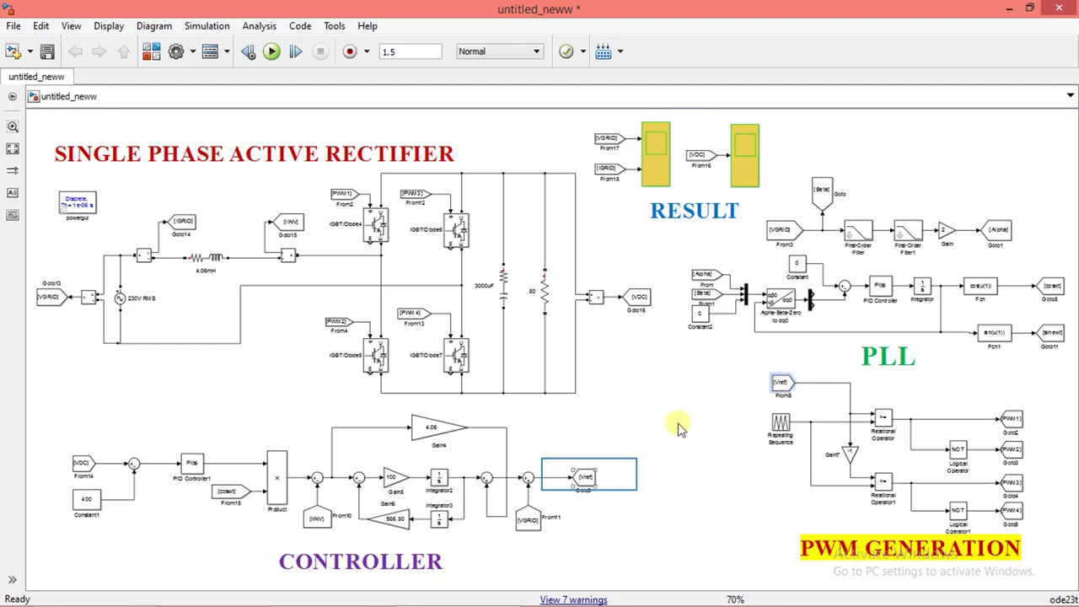
pyautogui.click(590, 478)
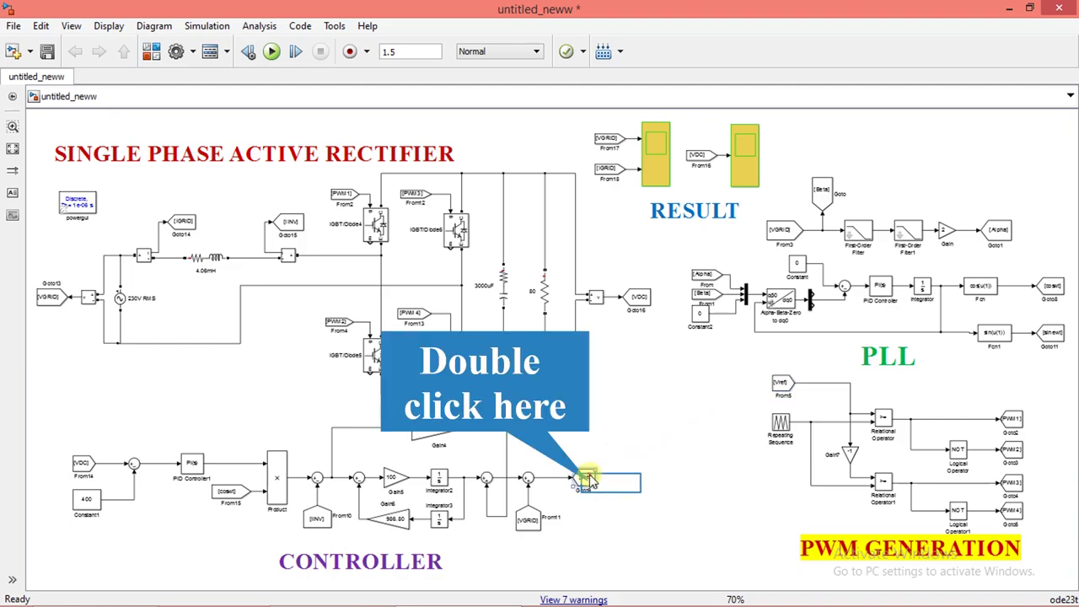
pyautogui.doubleClick(590, 478)
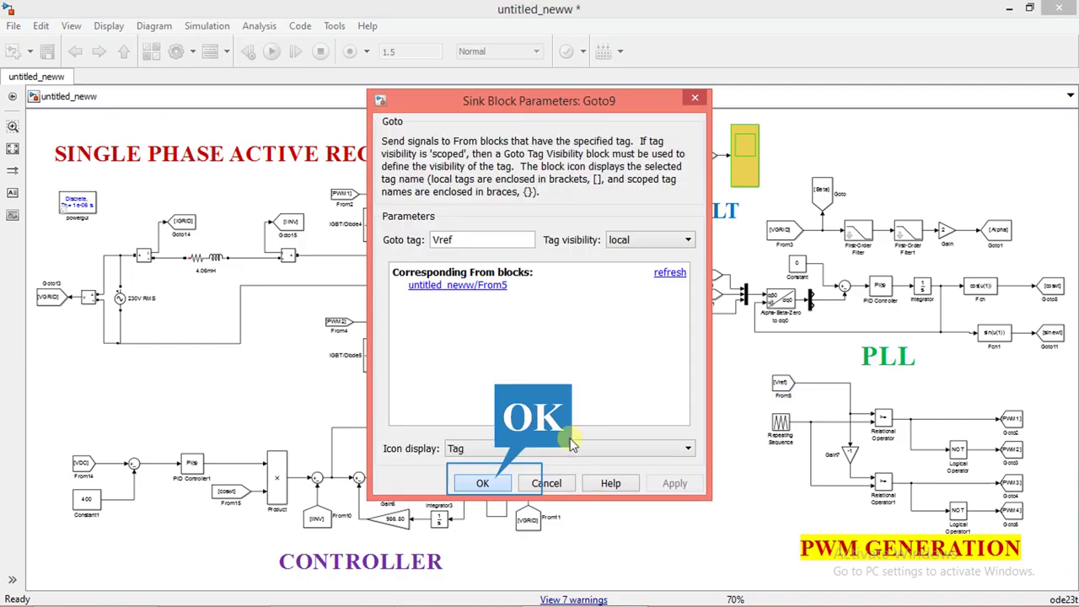
pyautogui.click(496, 484)
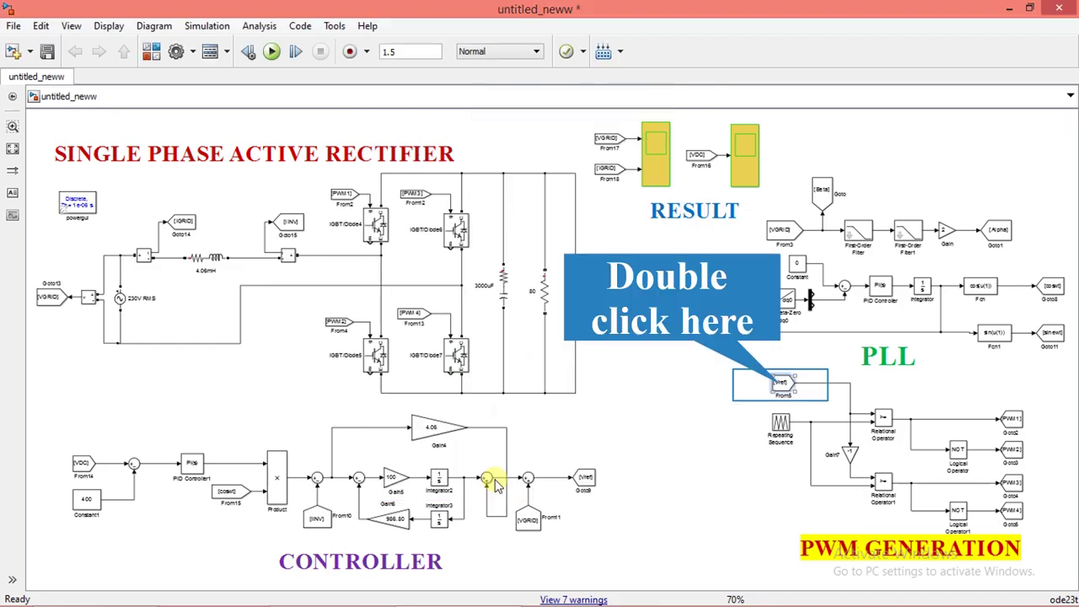
pyautogui.doubleClick(781, 386)
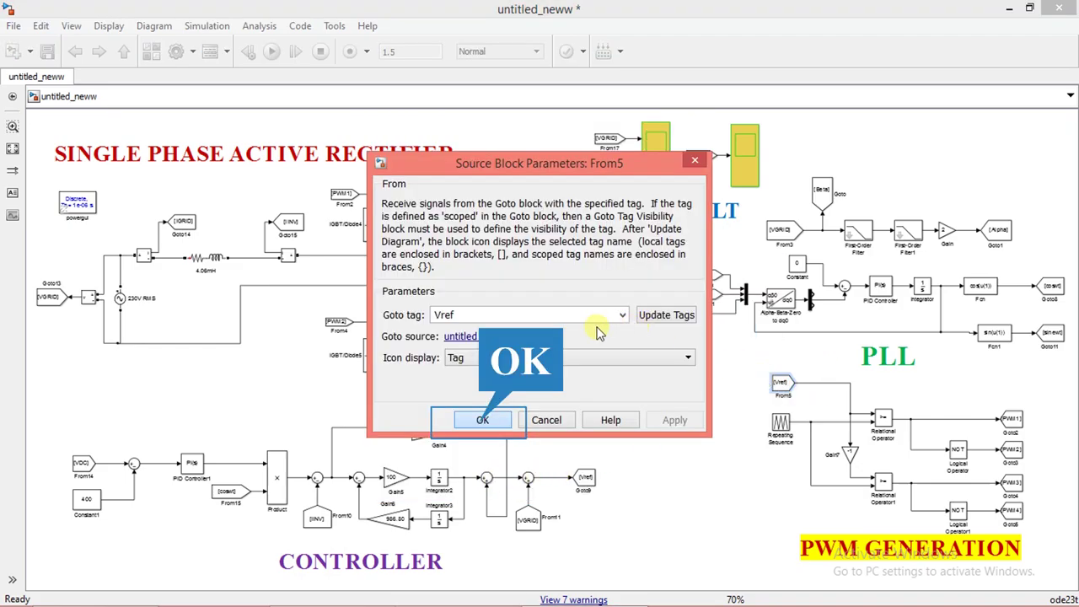
pyautogui.click(482, 414)
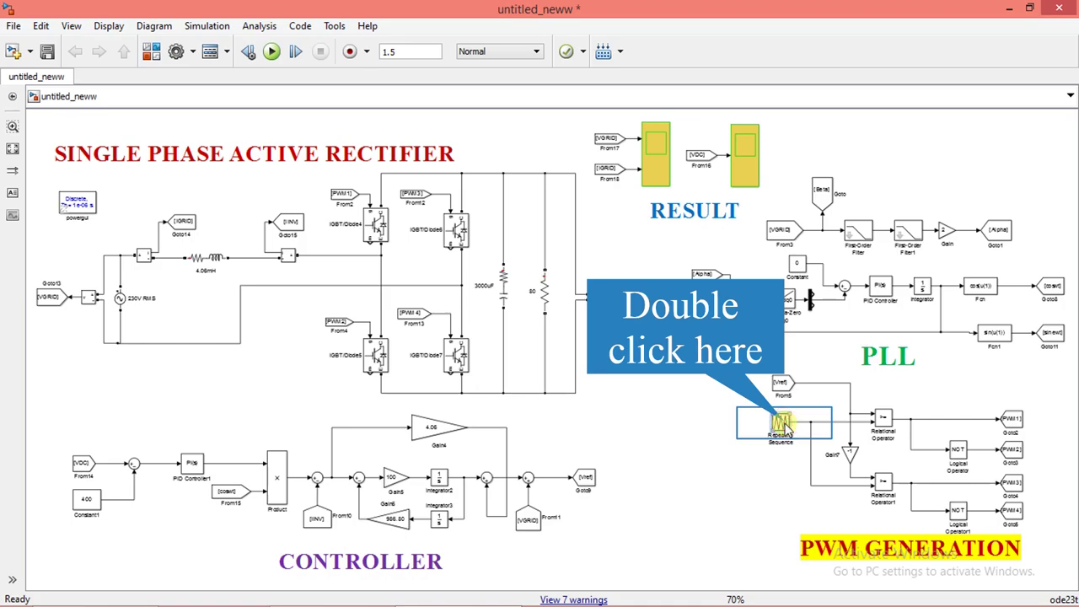
# Check the time values and output values of the Repeating Sequence block in the PWM generation section.
pyautogui.doubleClick(782, 423)
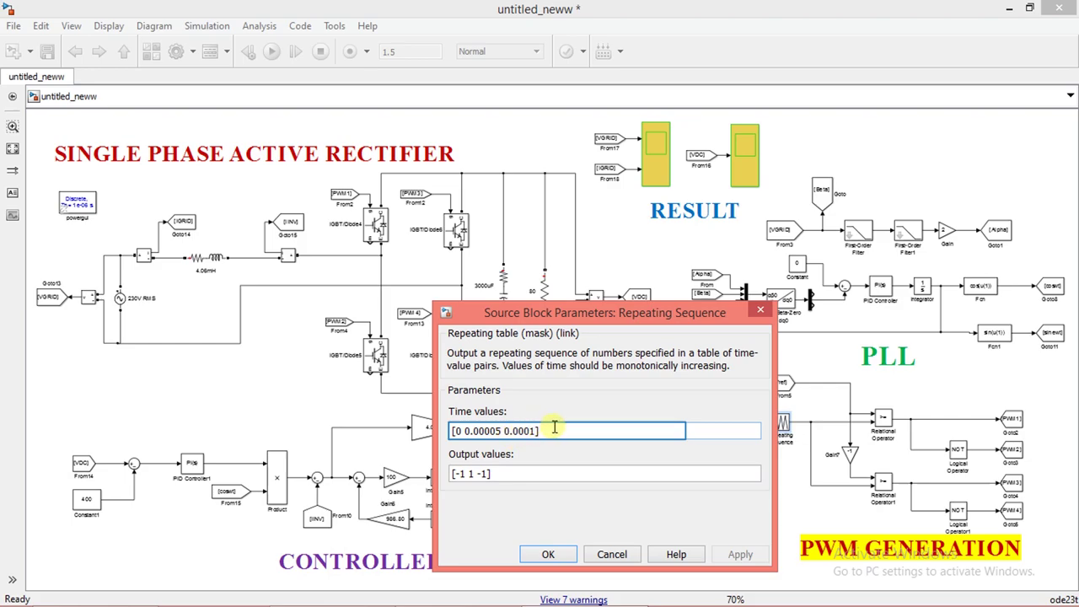
pyautogui.click(516, 474)
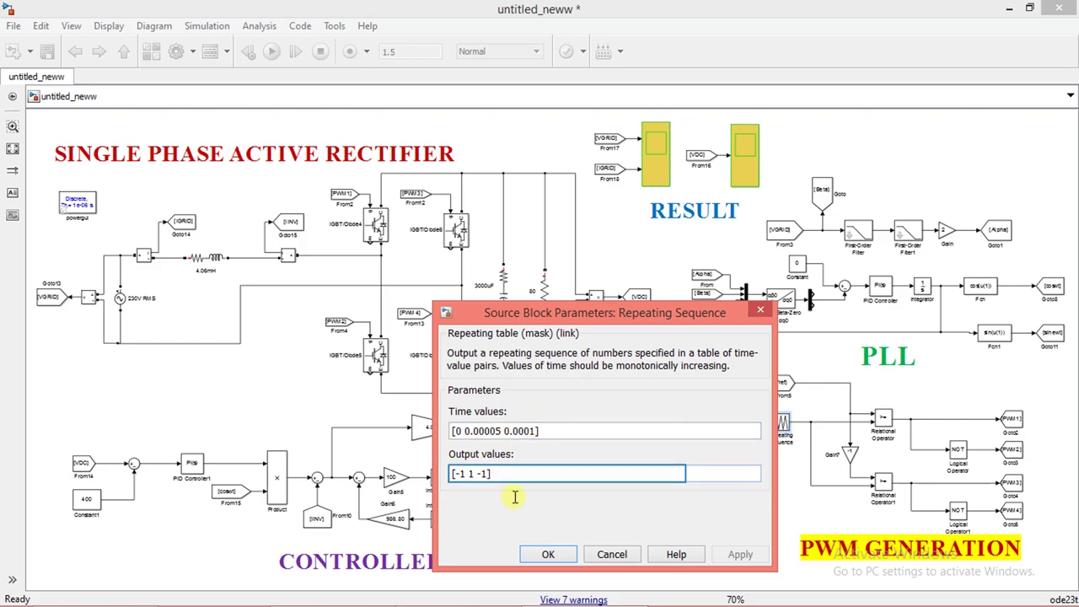
pyautogui.click(549, 554)
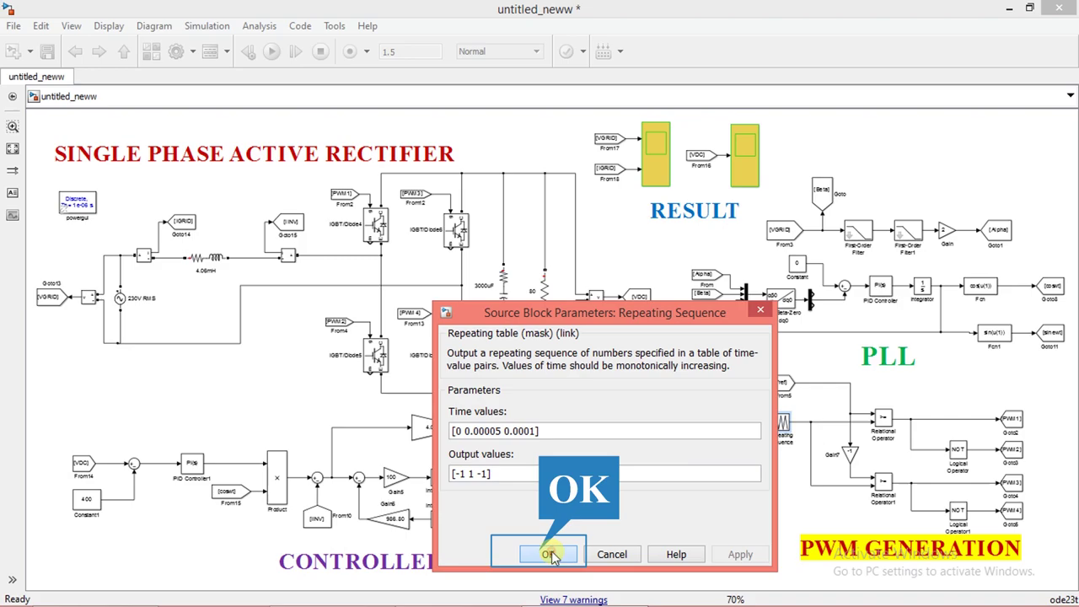
pyautogui.click(549, 554)
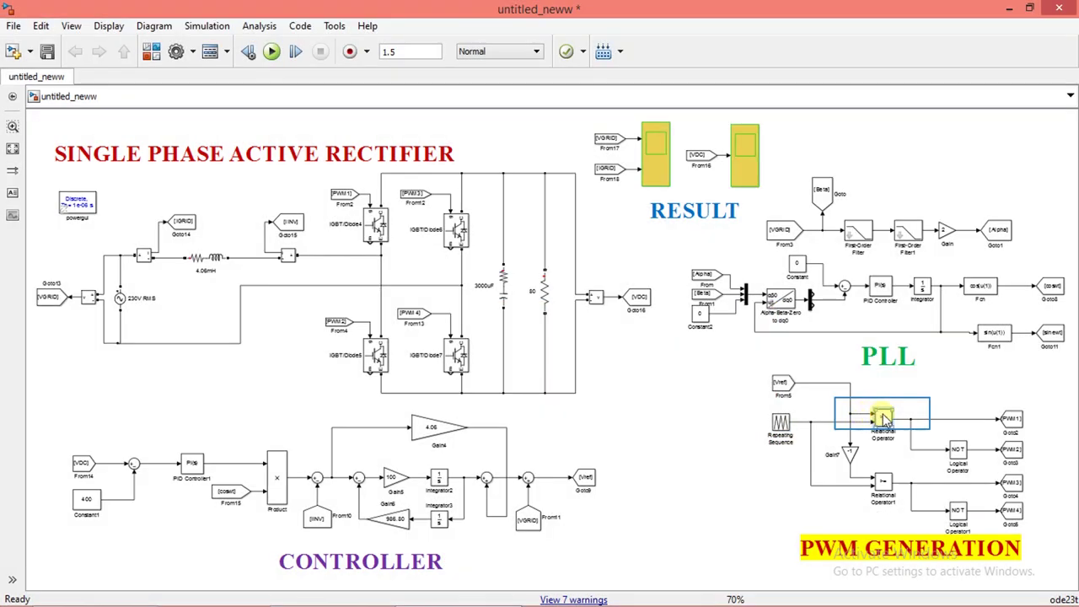
# Check the parameters of the upper Relational Operator and the Gain block between the two comparators in PWM generation.
pyautogui.doubleClick(883, 416)
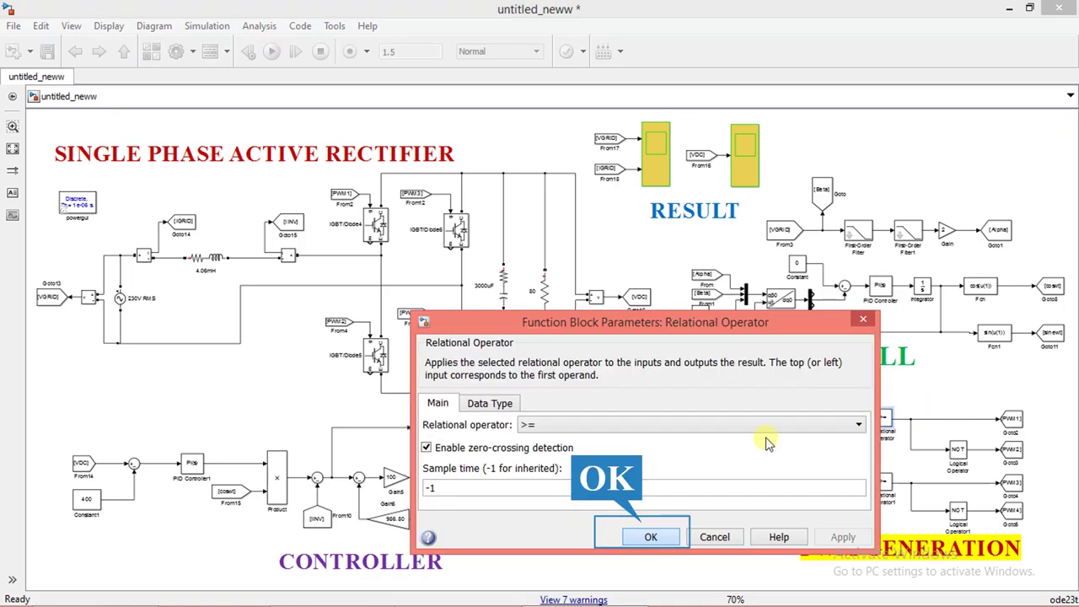
pyautogui.click(647, 537)
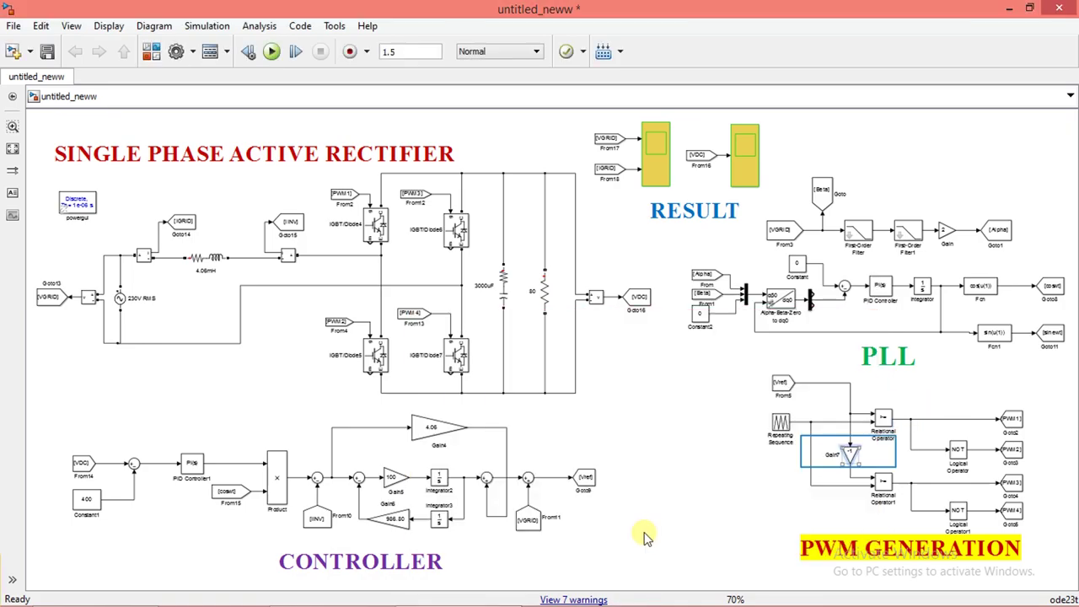
pyautogui.click(850, 450)
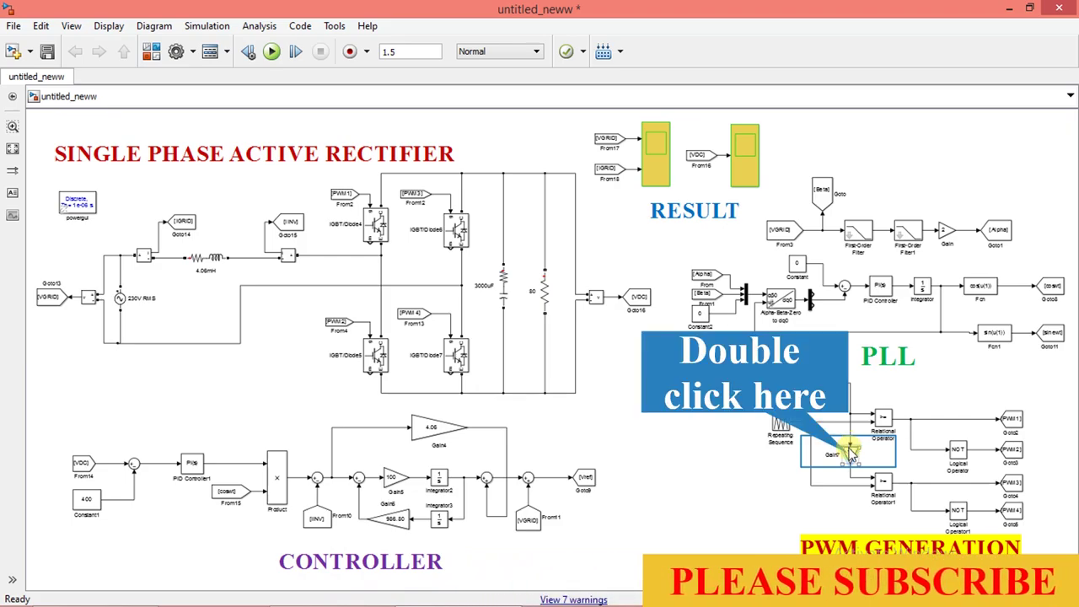
pyautogui.doubleClick(850, 454)
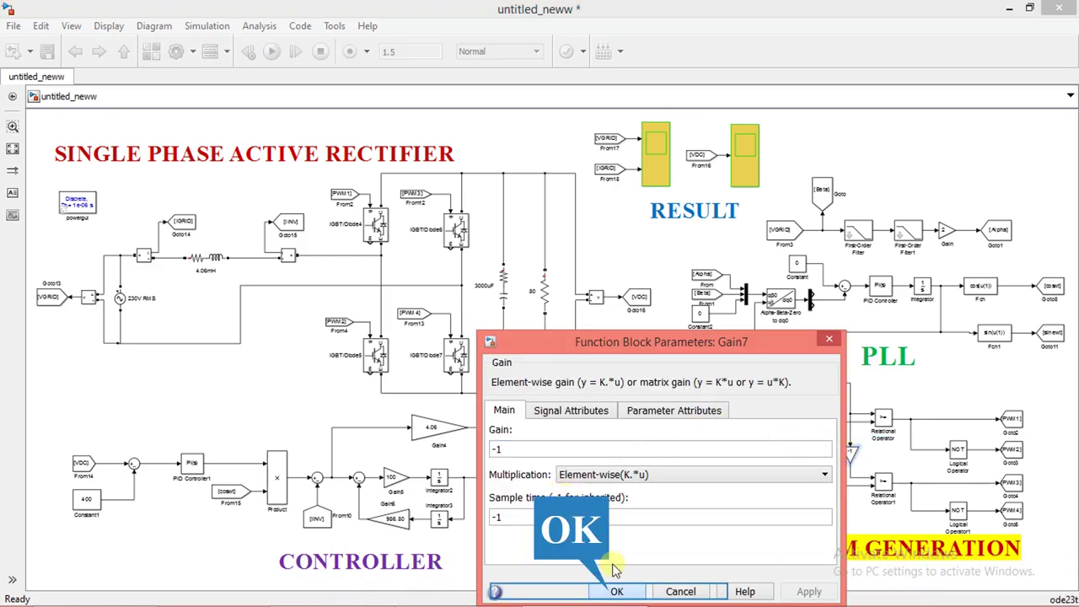
pyautogui.click(615, 592)
# Review the operator settings of the two Logical Operator blocks in the PWM generation section.
pyautogui.click(961, 463)
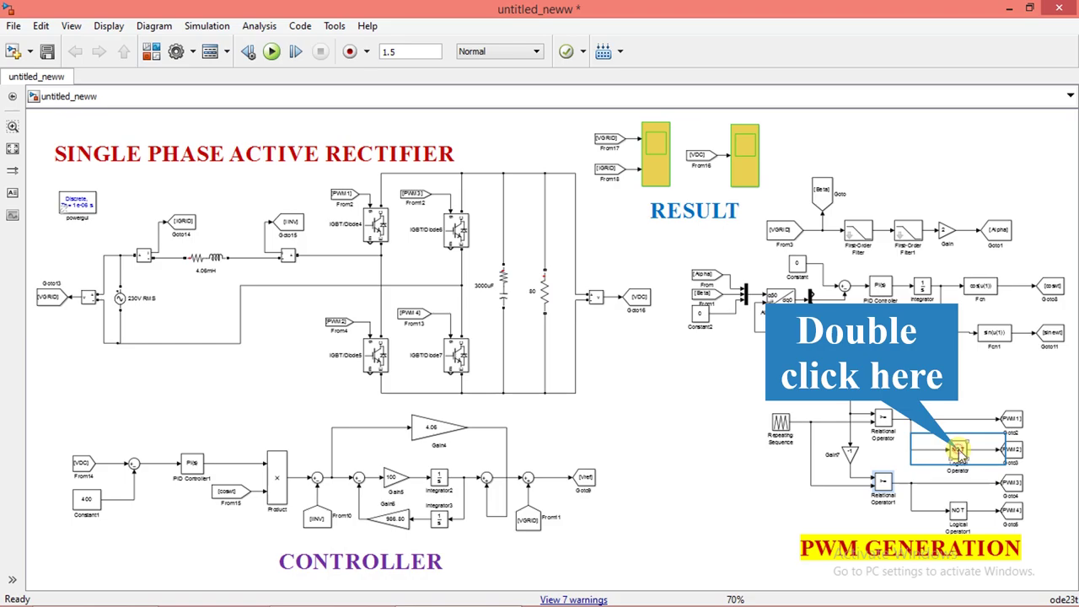
pyautogui.doubleClick(960, 453)
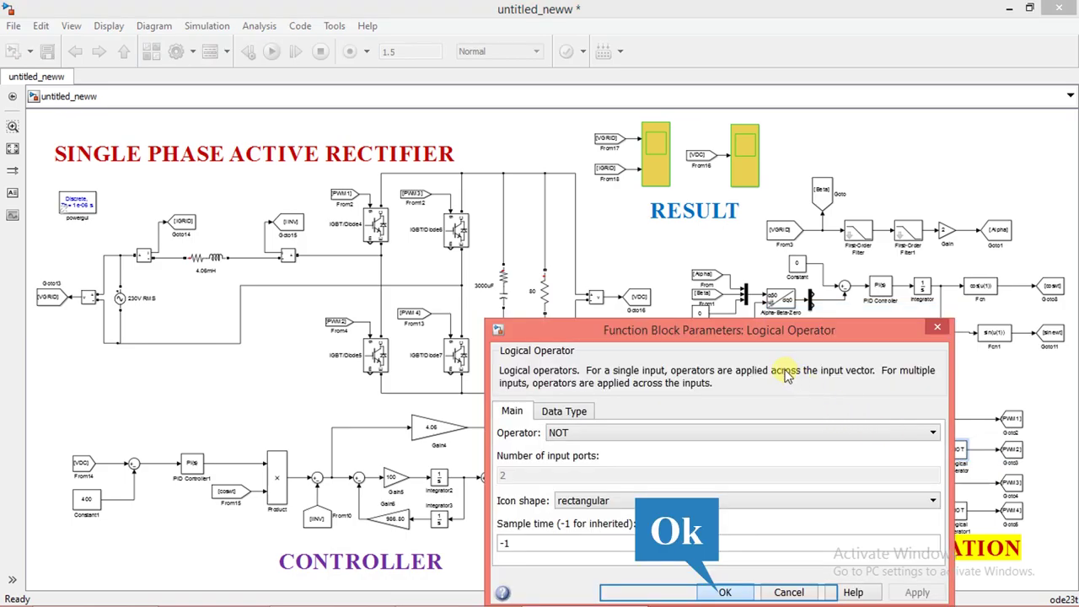
pyautogui.click(724, 593)
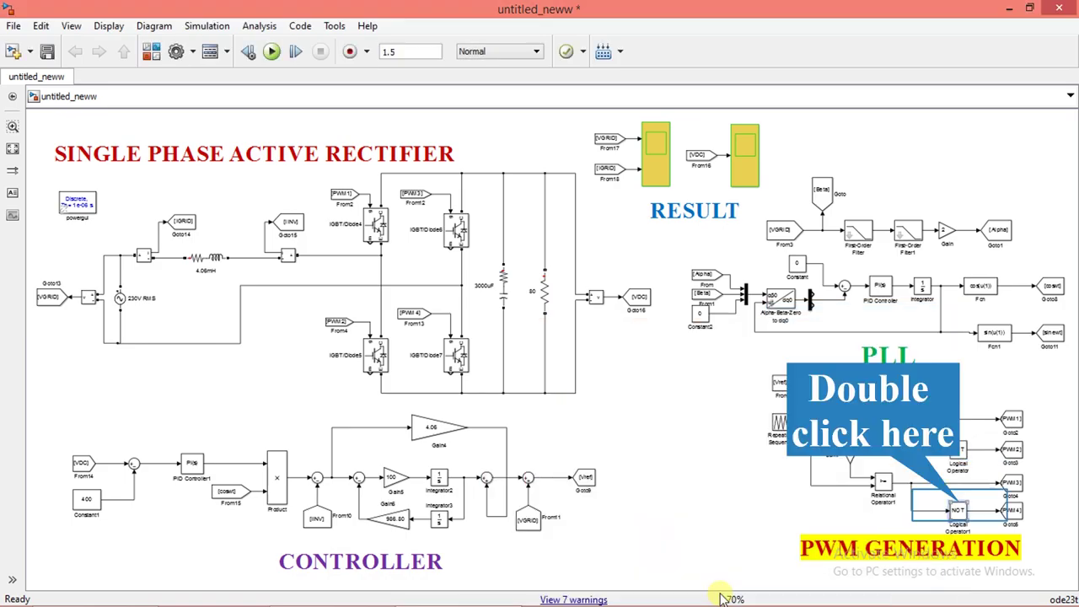
pyautogui.doubleClick(959, 510)
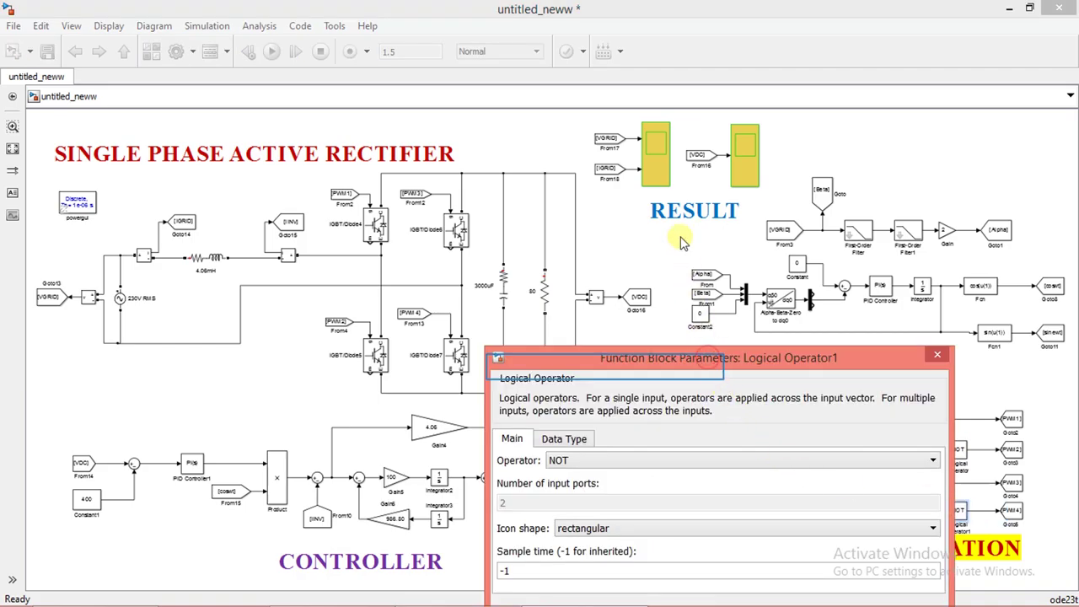
pyautogui.click(690, 498)
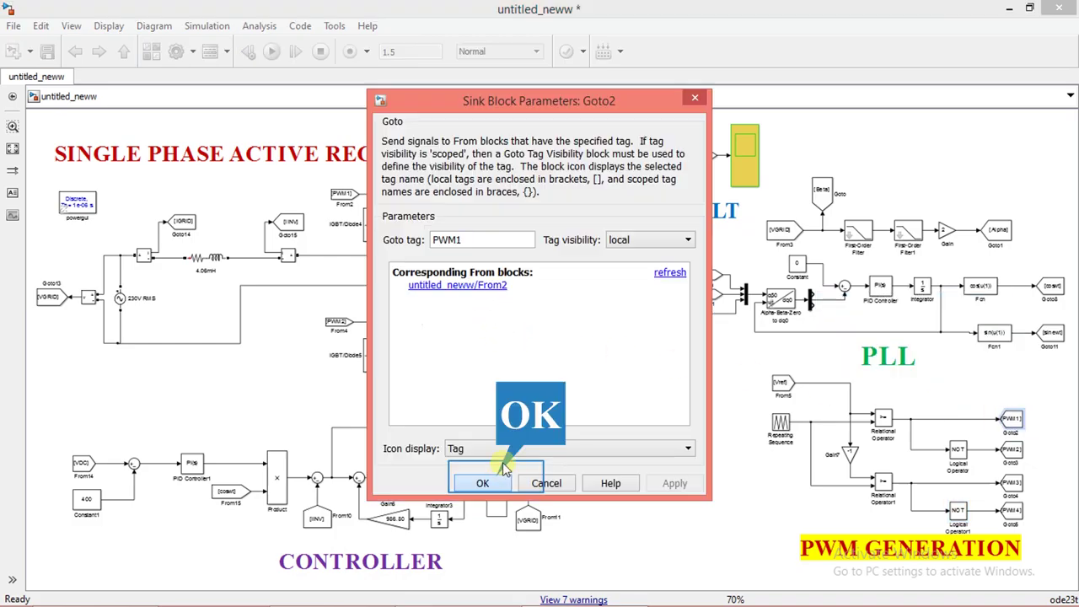
# Review the tags of the four PWM Goto blocks and match them to the From blocks at the IGBT gates.
pyautogui.click(485, 482)
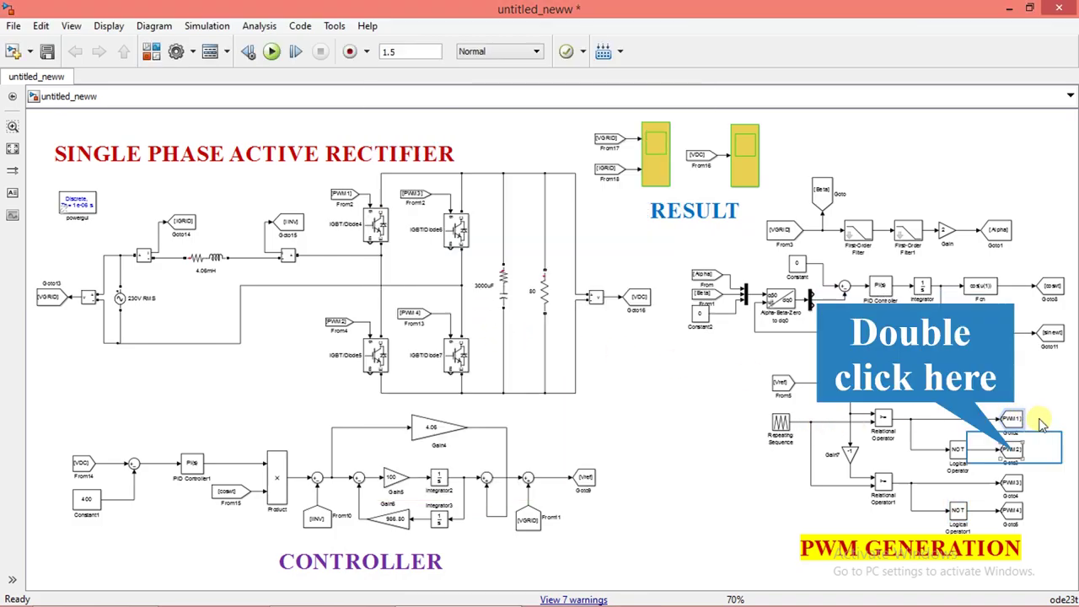
pyautogui.doubleClick(1014, 451)
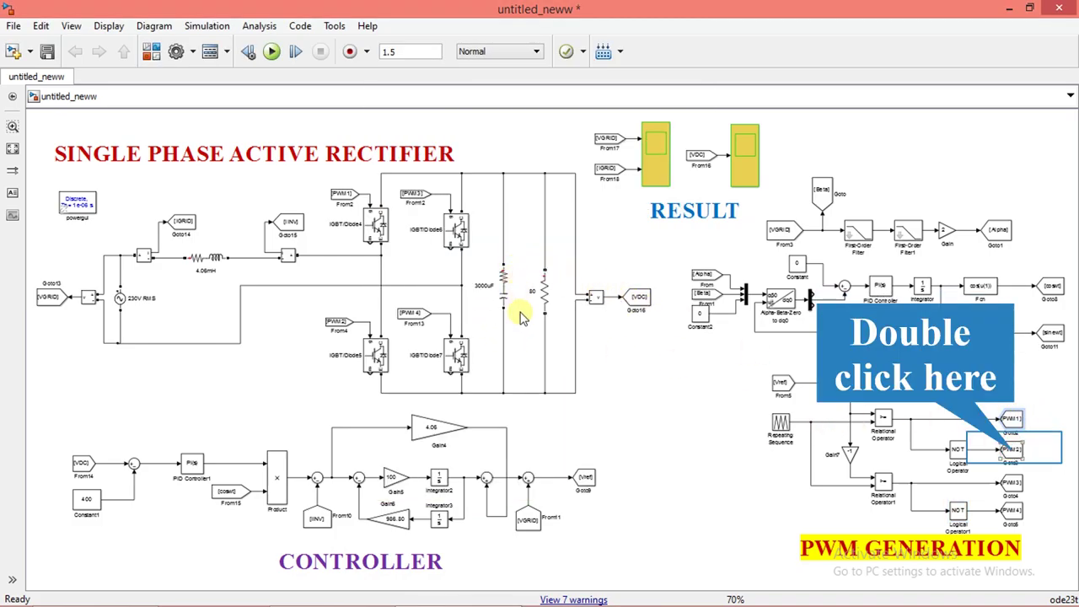
pyautogui.click(485, 483)
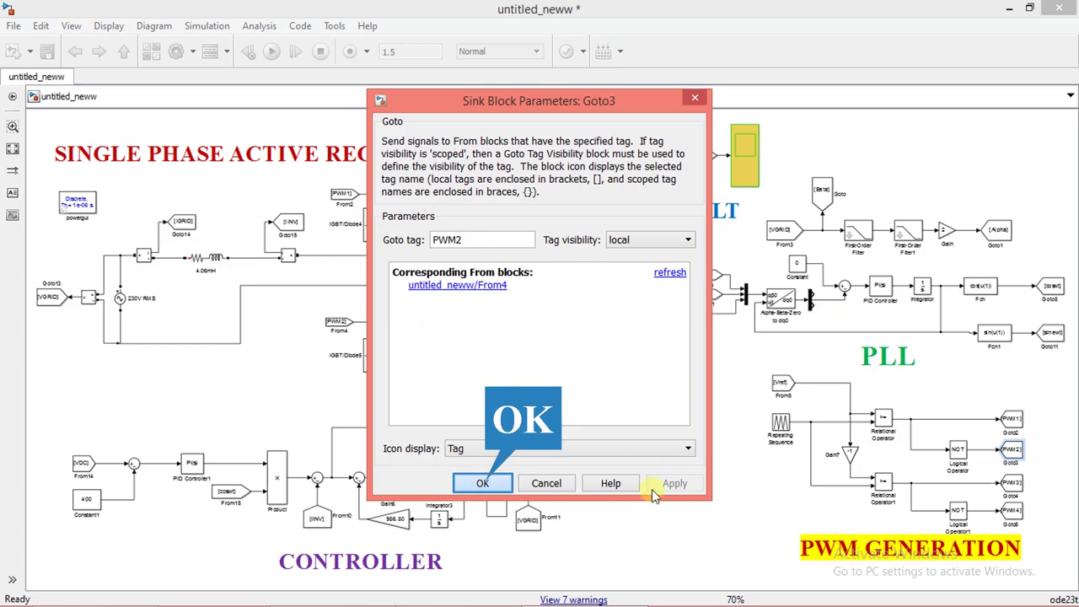
pyautogui.doubleClick(1014, 482)
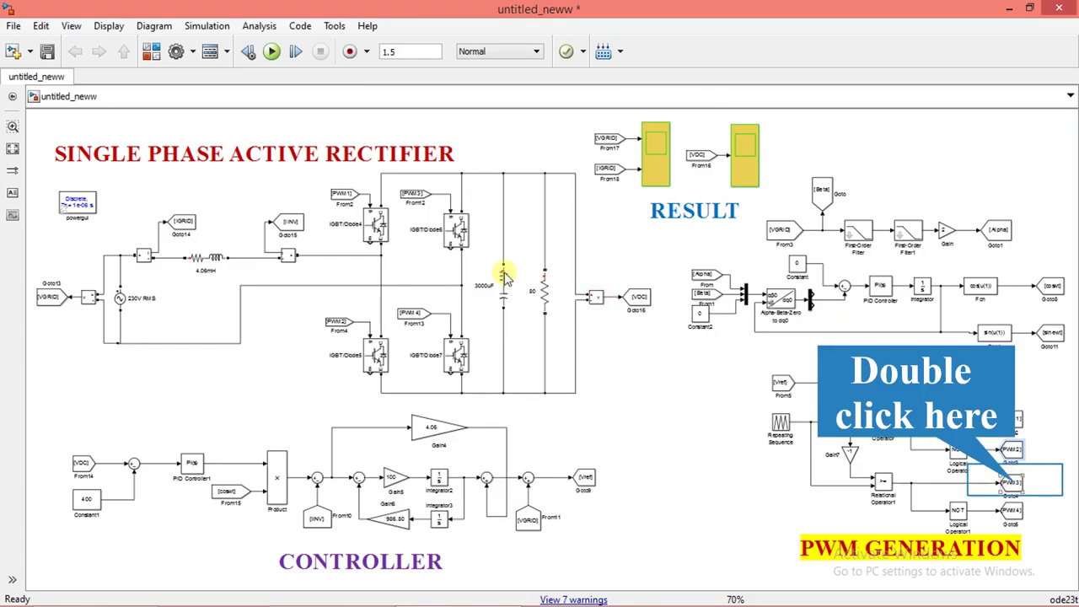
pyautogui.click(486, 484)
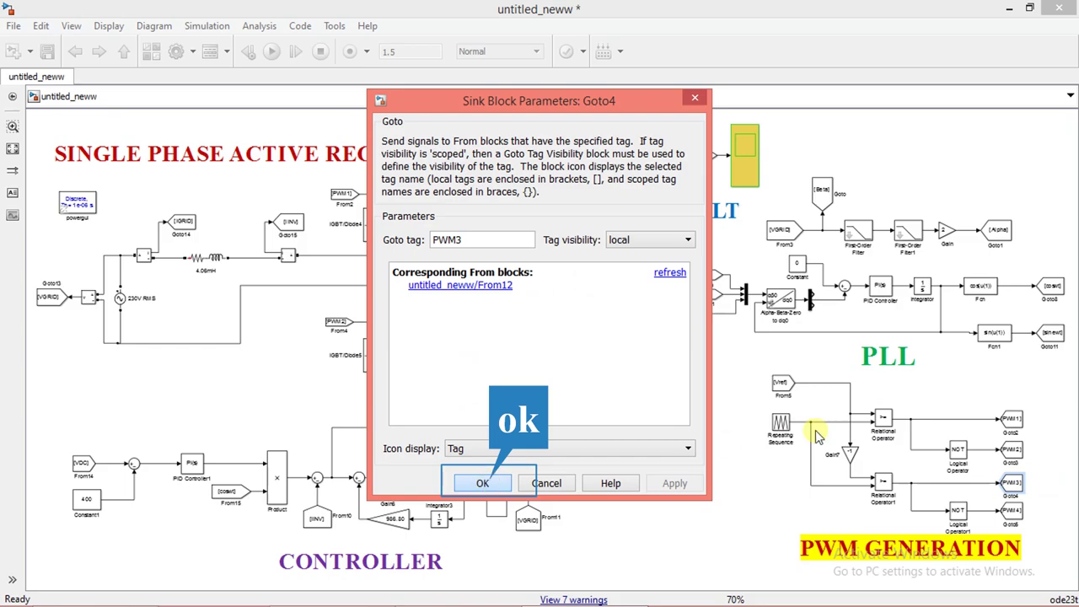
pyautogui.doubleClick(1014, 511)
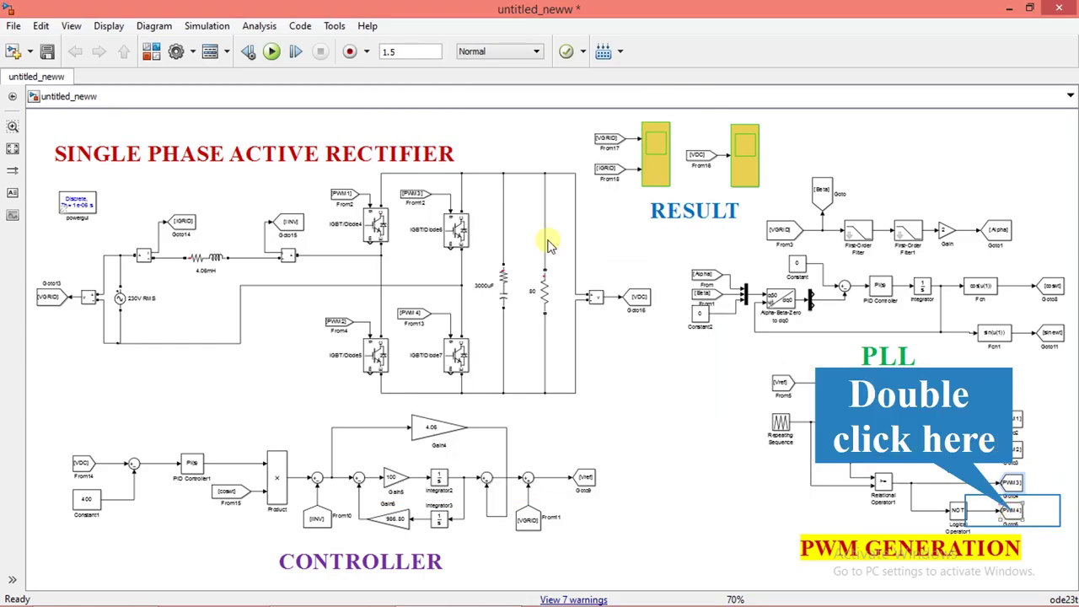
pyautogui.click(470, 487)
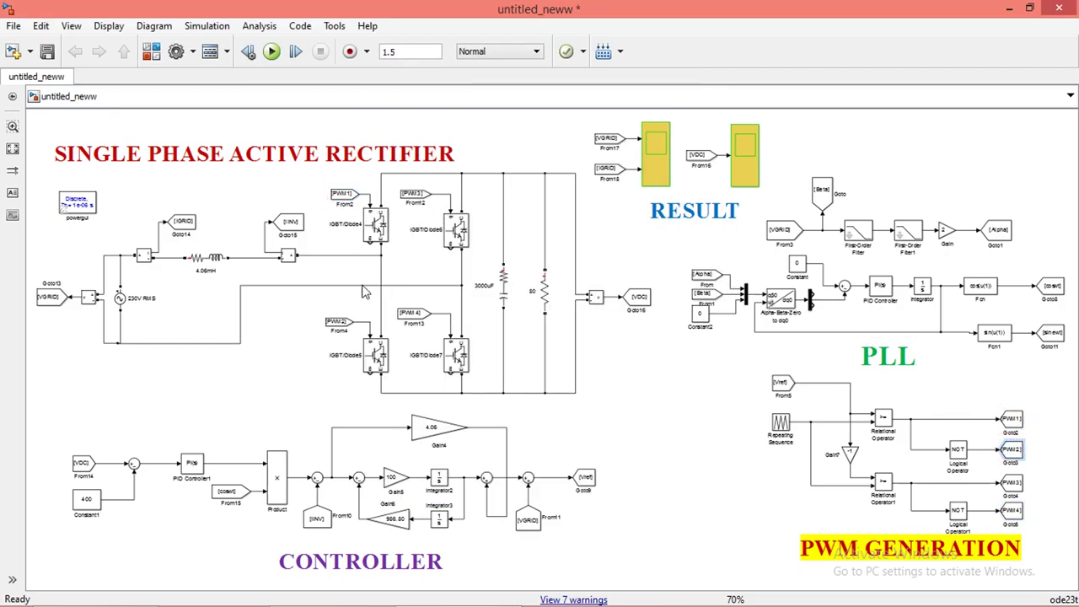
pyautogui.click(1011, 482)
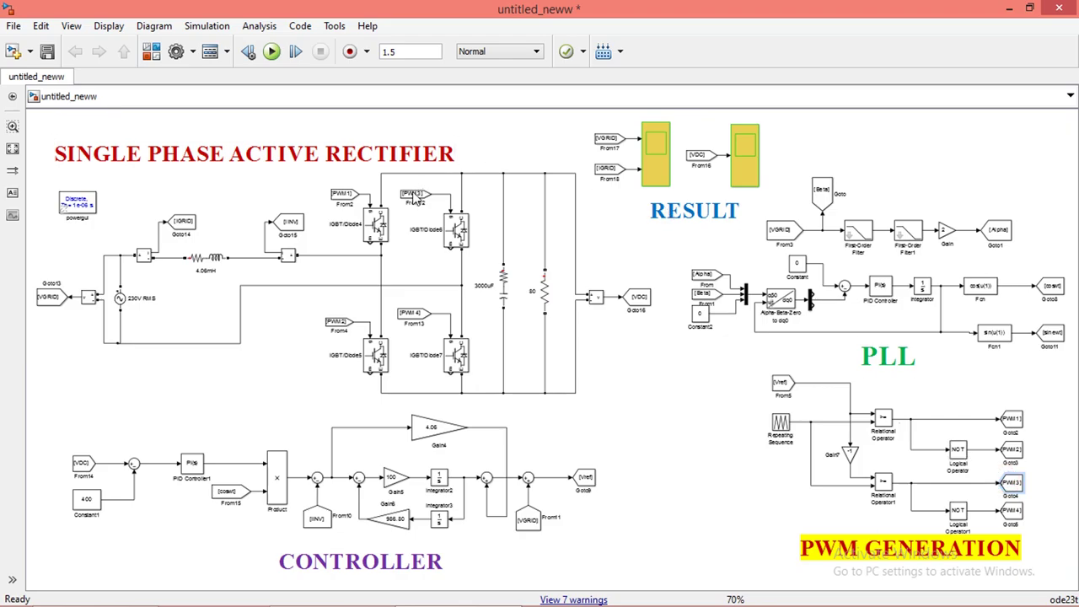
pyautogui.click(1011, 510)
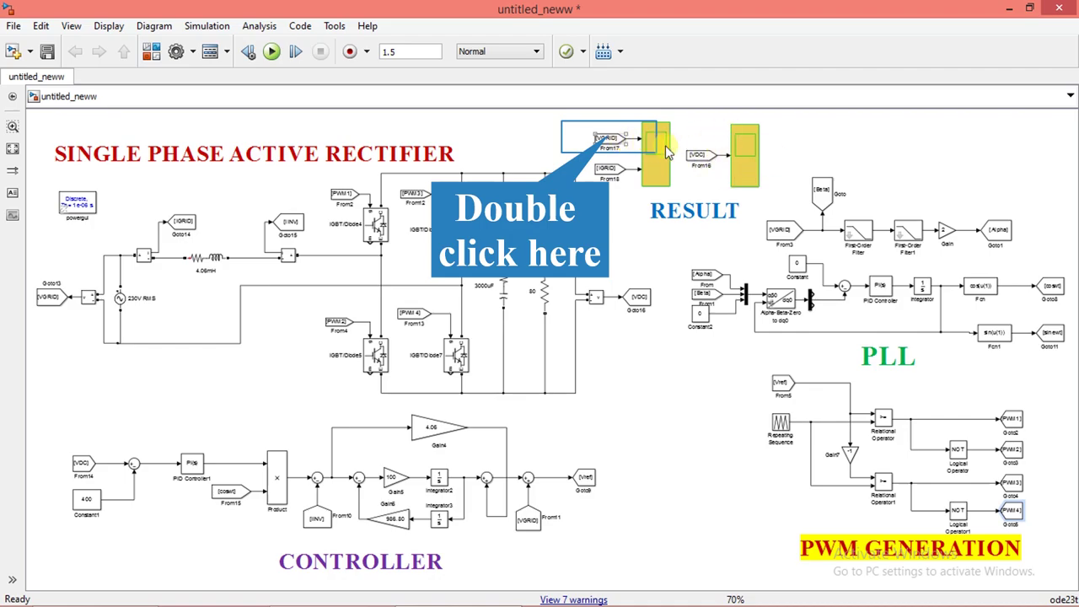
# Review the Goto tags of the three From blocks that feed the two result scopes.
pyautogui.doubleClick(611, 143)
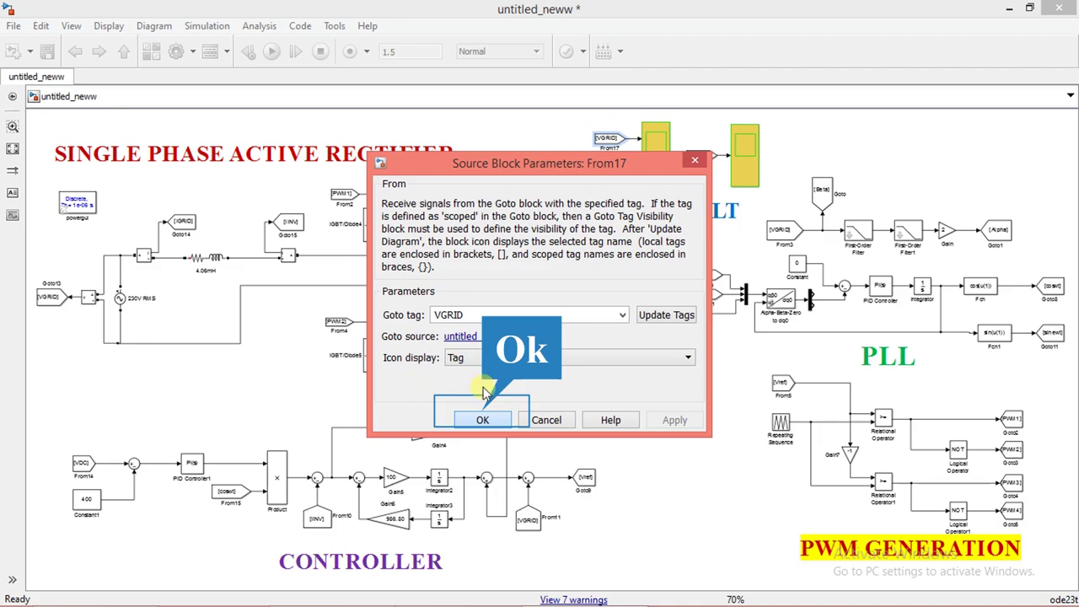
pyautogui.click(482, 419)
pyautogui.click(600, 173)
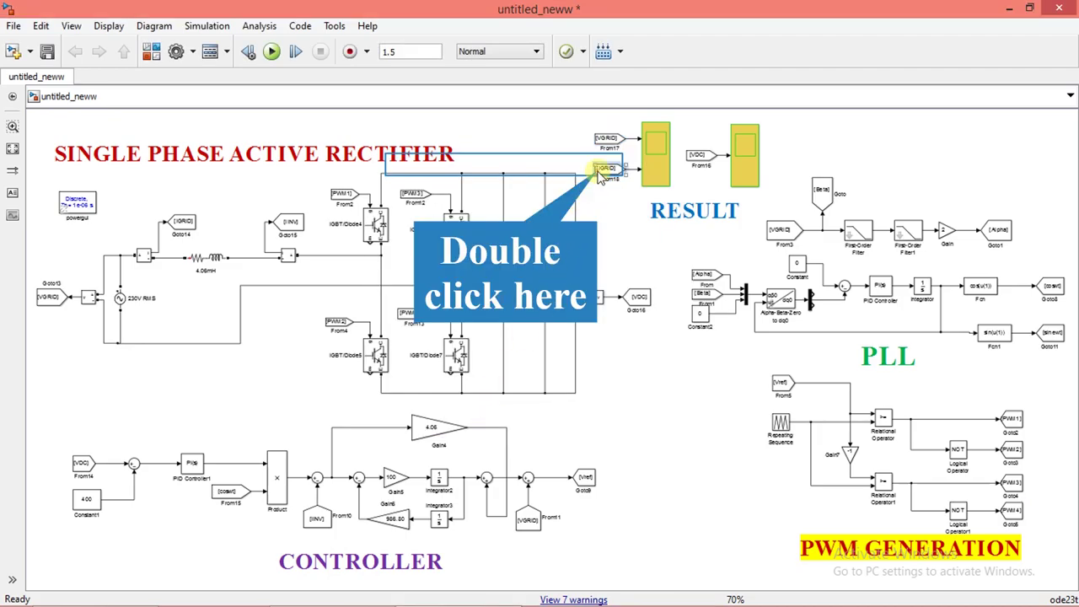
pyautogui.doubleClick(600, 173)
pyautogui.click(472, 421)
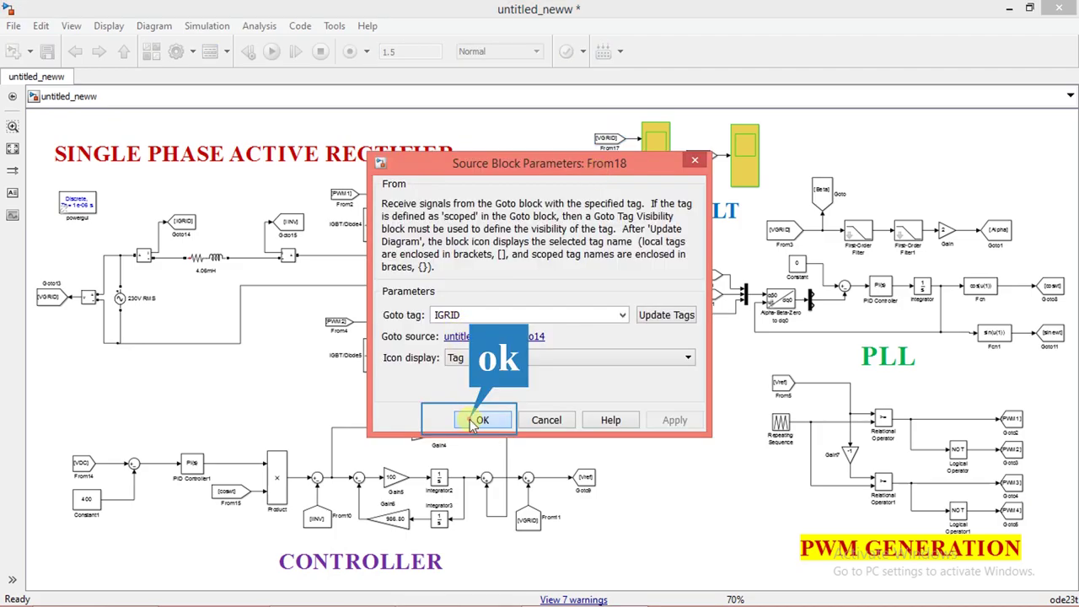
pyautogui.click(699, 157)
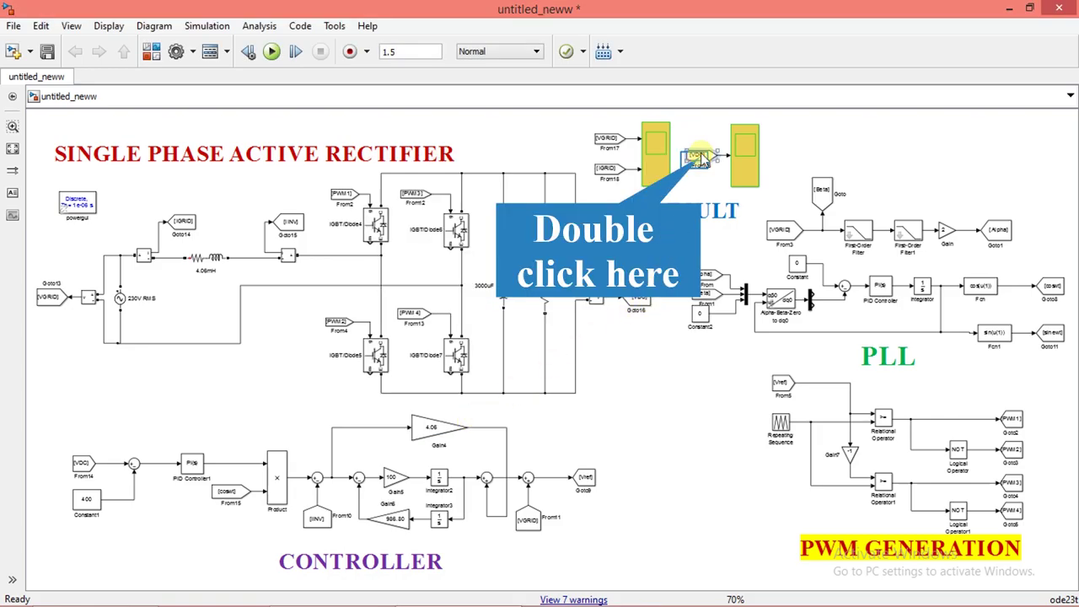
pyautogui.doubleClick(699, 157)
pyautogui.click(482, 418)
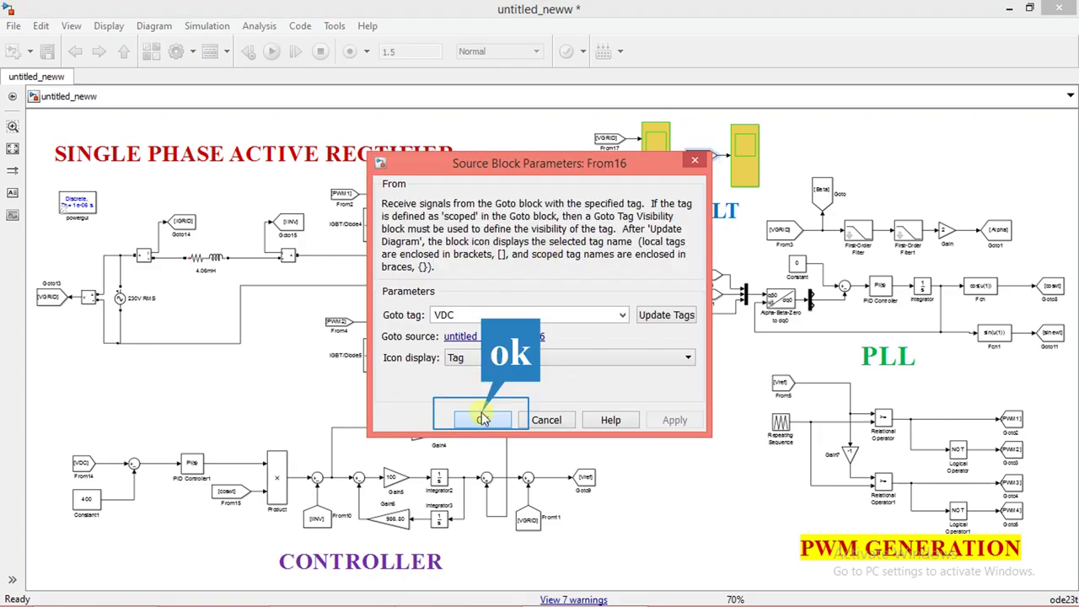
# Configure the powergui block with Discrete as its simulation type.
pyautogui.click(73, 208)
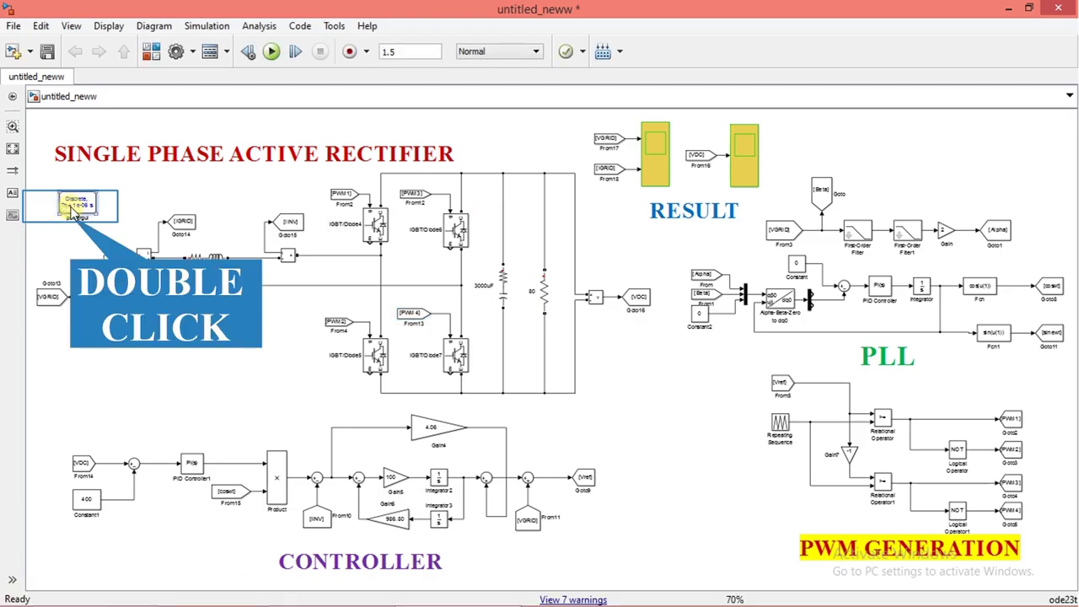
pyautogui.doubleClick(74, 211)
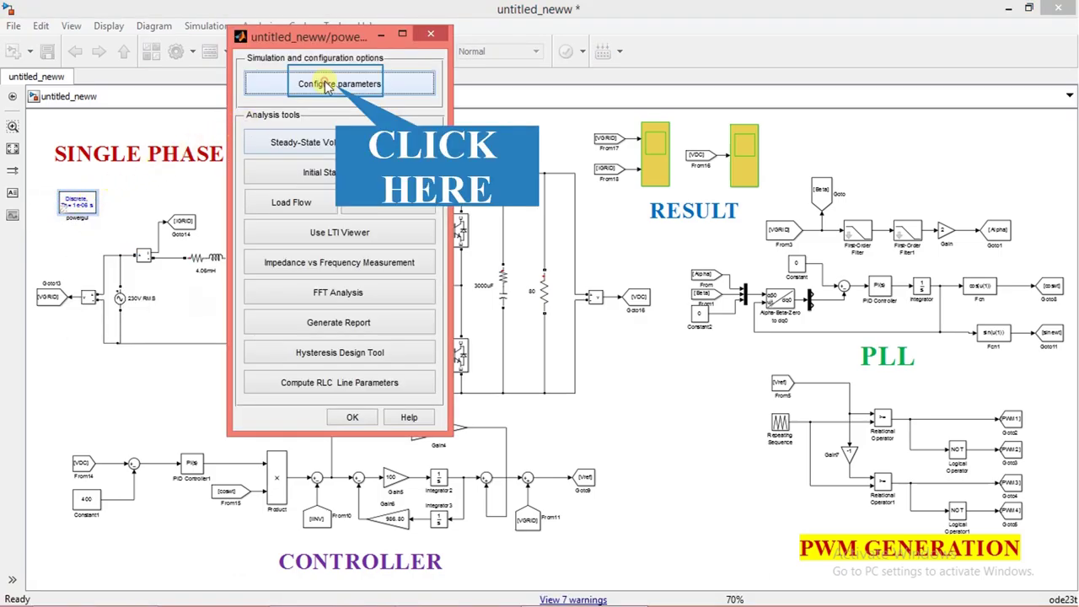
pyautogui.click(327, 86)
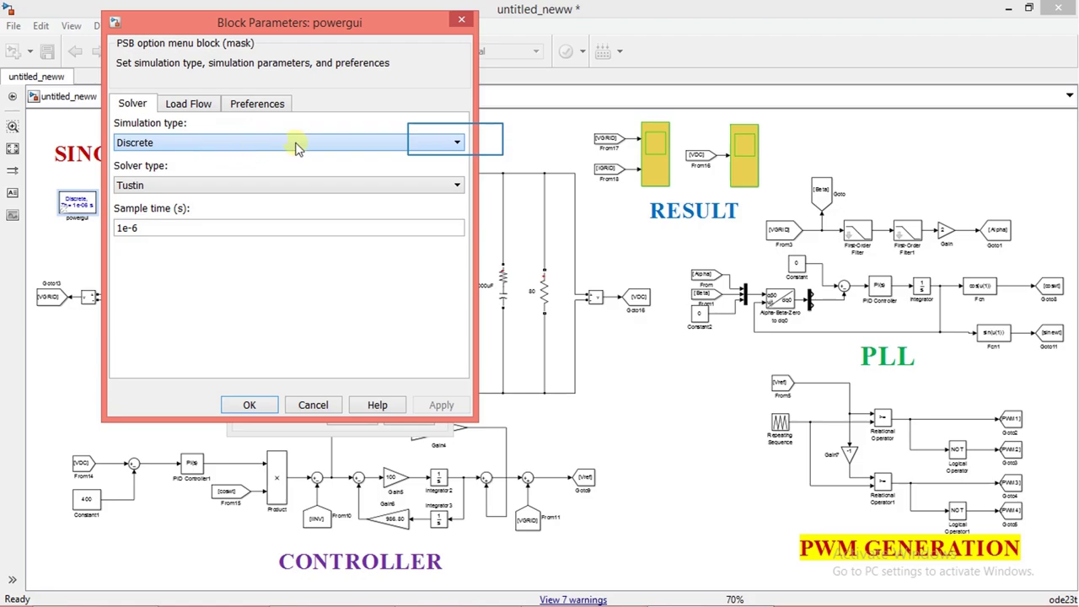
pyautogui.click(202, 149)
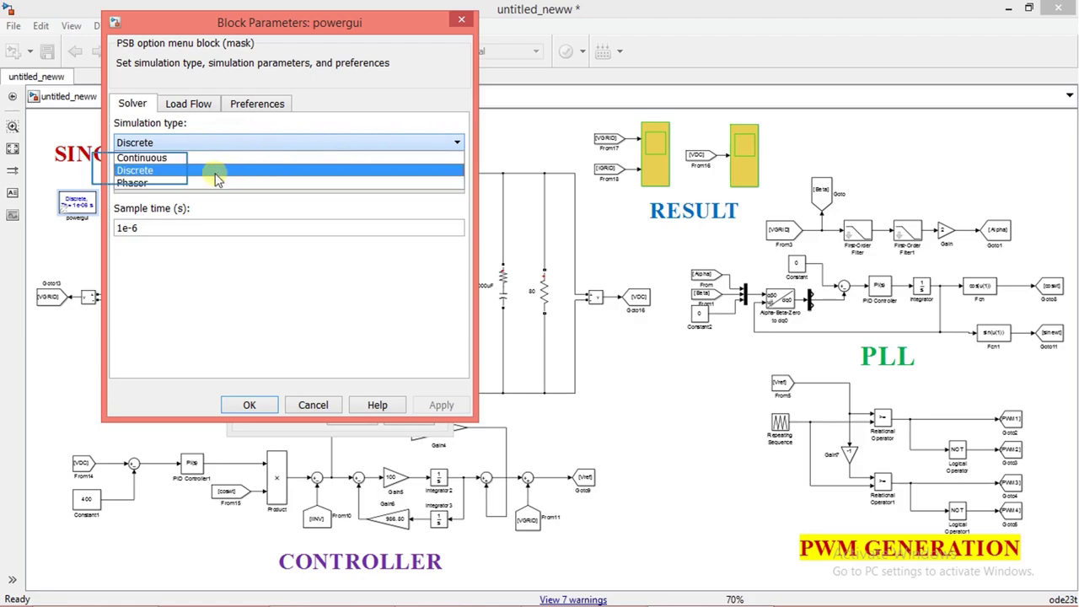
pyautogui.click(138, 171)
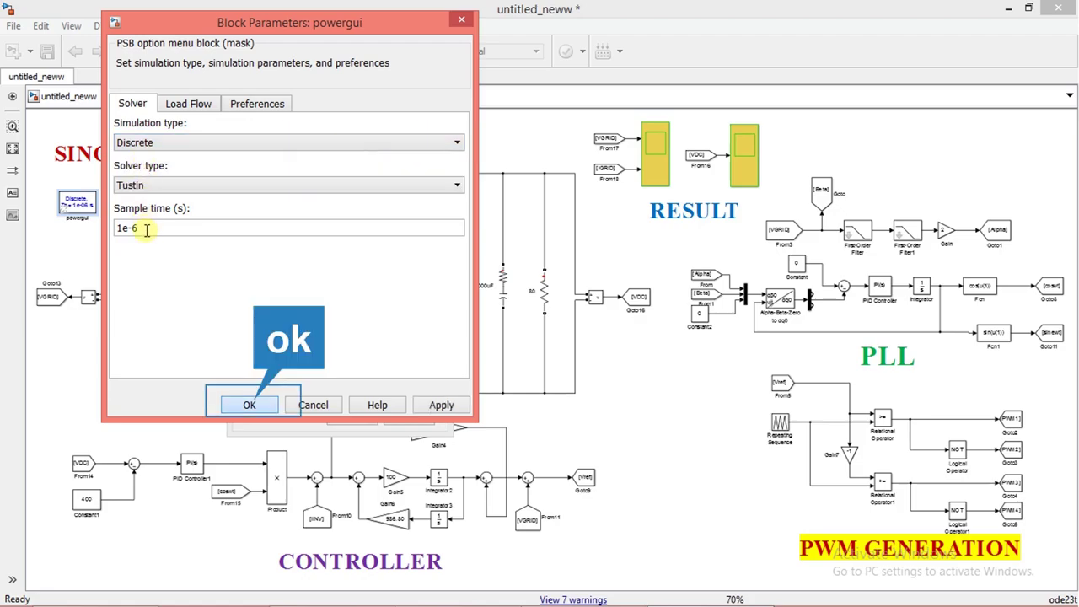
pyautogui.click(253, 406)
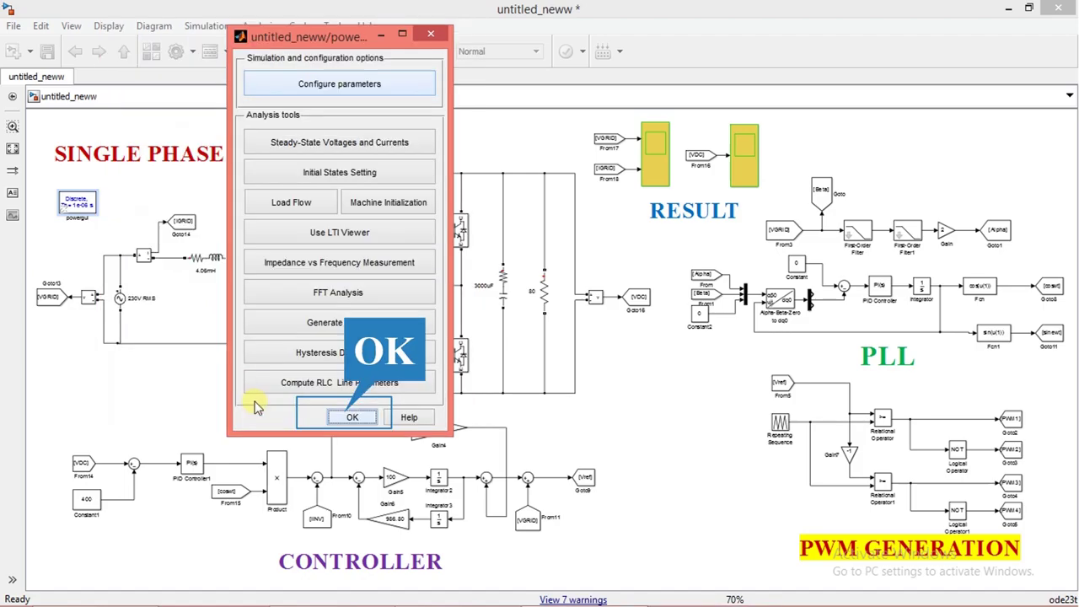
pyautogui.click(347, 417)
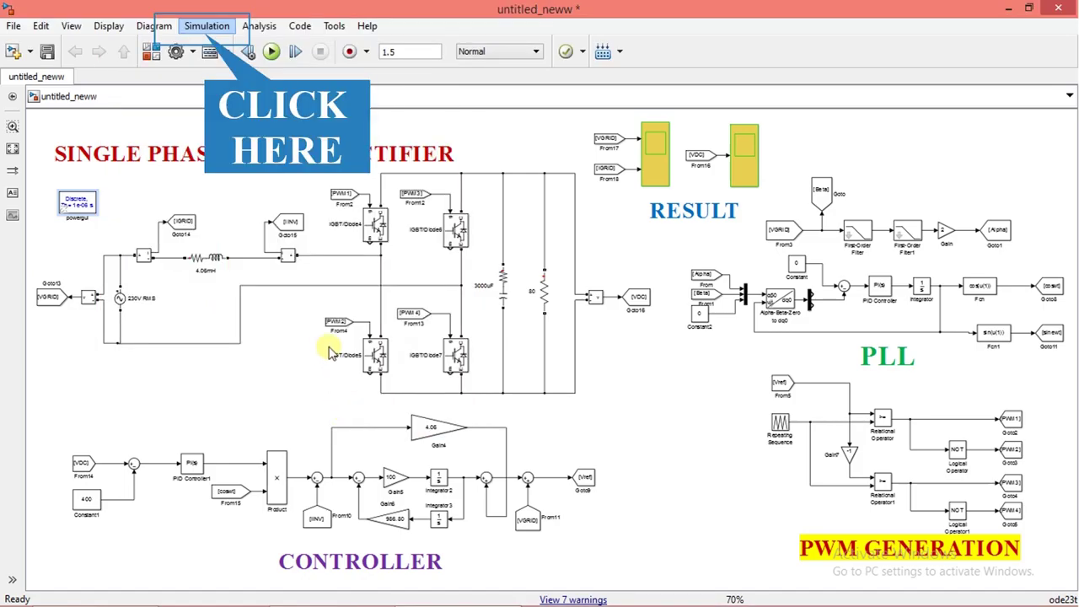
# Set the model's solver to ode23t (mod. stiff/Trapezoidal) in the configuration parameters.
pyautogui.click(203, 30)
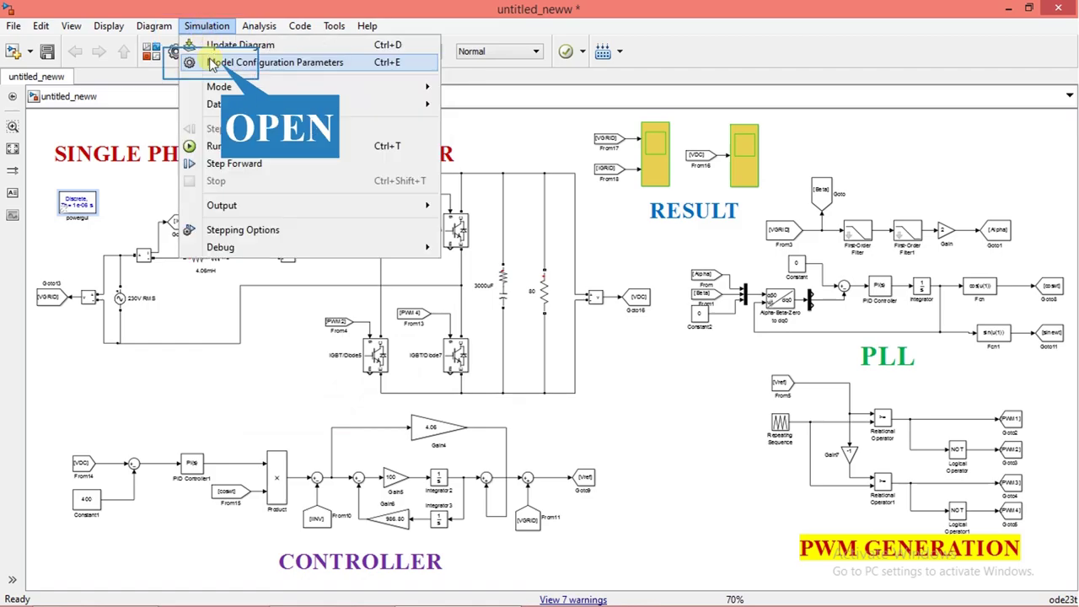
pyautogui.click(214, 68)
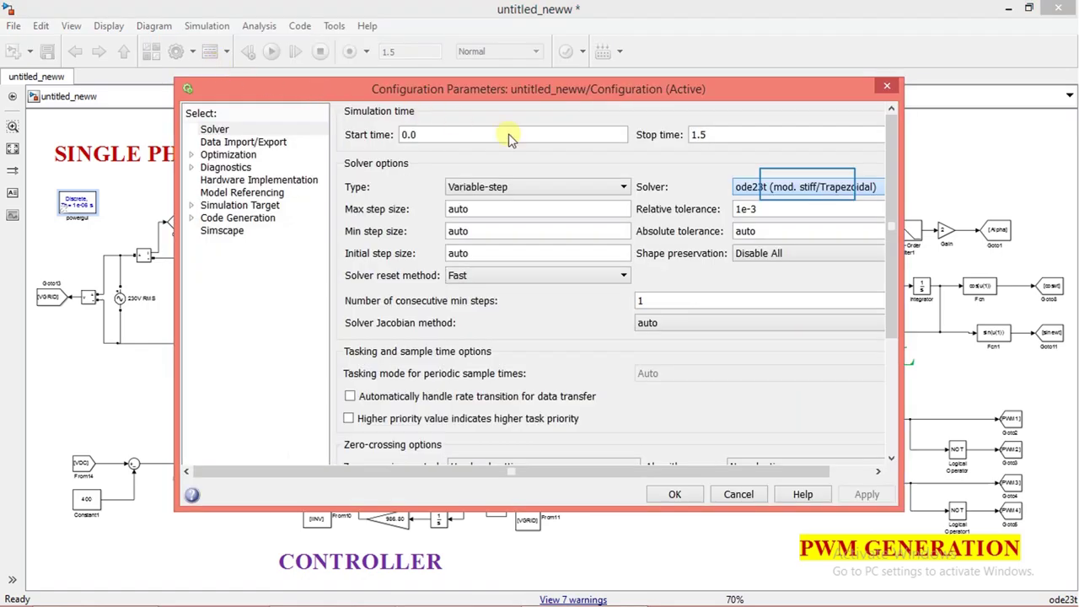
pyautogui.click(809, 188)
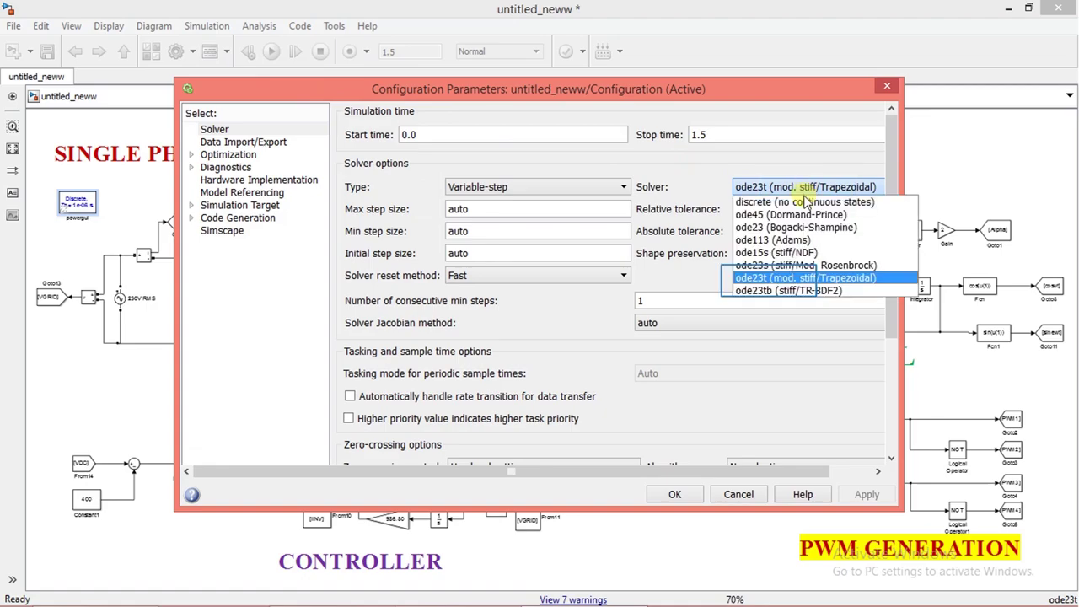
pyautogui.click(769, 279)
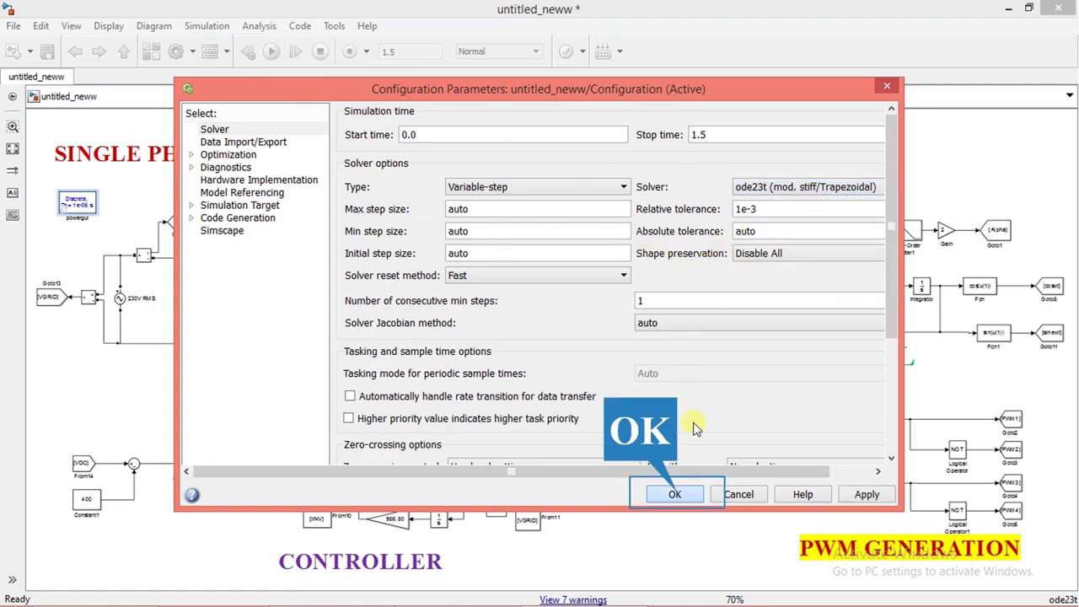
pyautogui.click(674, 495)
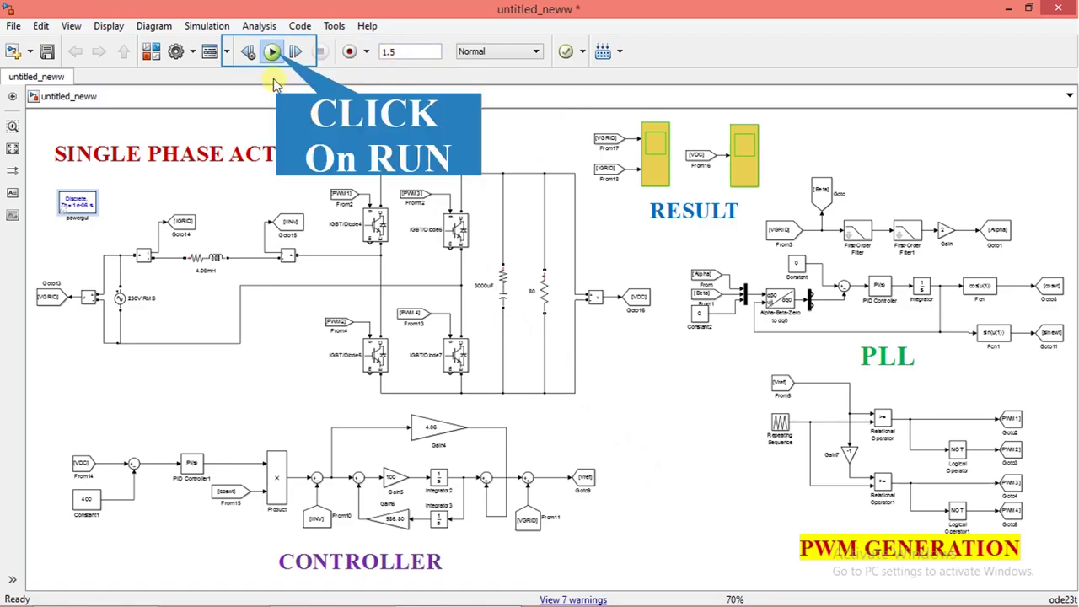
# Run the simulation and view the DC output voltage waveform on the VDC scope.
pyautogui.click(271, 52)
pyautogui.moveTo(701, 133); pyautogui.dragTo(798, 166)
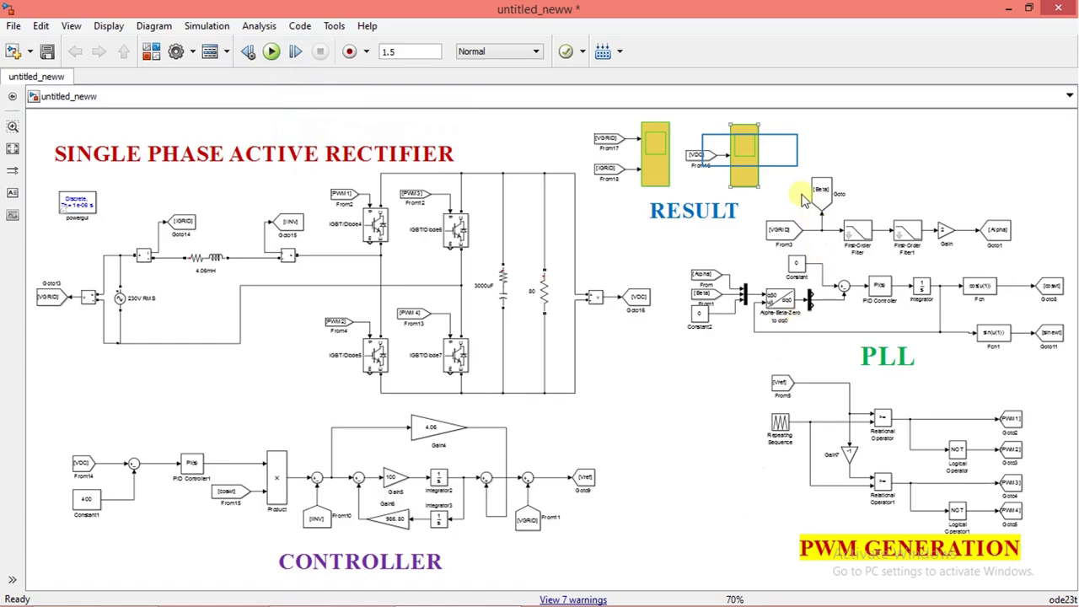
pyautogui.doubleClick(753, 154)
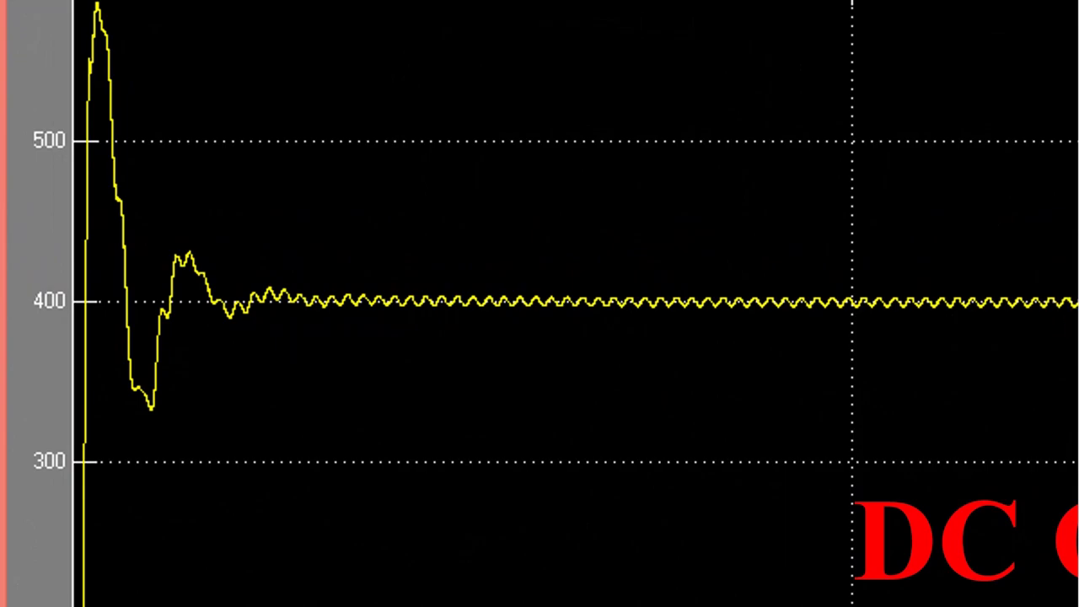
pyautogui.click(1057, 12)
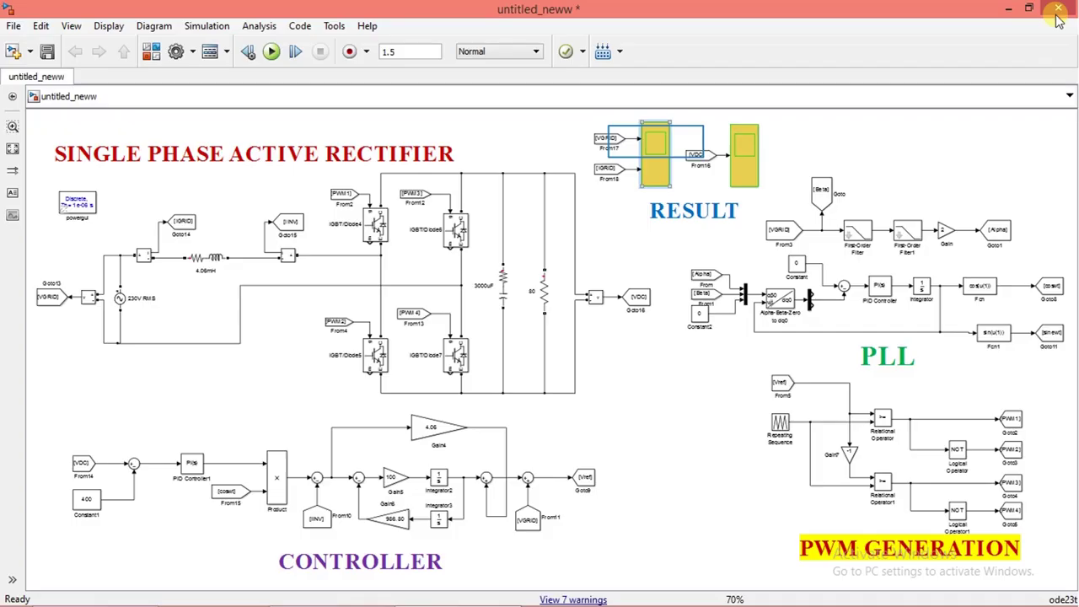
# Examine the grid voltage and current waveforms, autoscaled and magnified to about 1.37–1.48 s, with the current plot enlarged vertically.
pyautogui.doubleClick(657, 146)
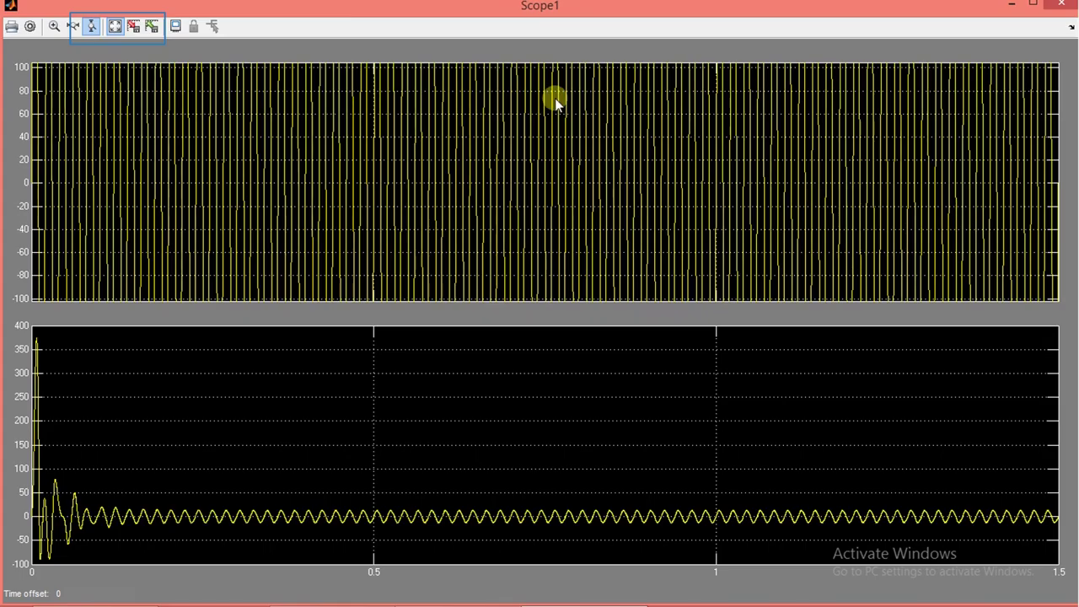
pyautogui.click(118, 29)
pyautogui.click(74, 26)
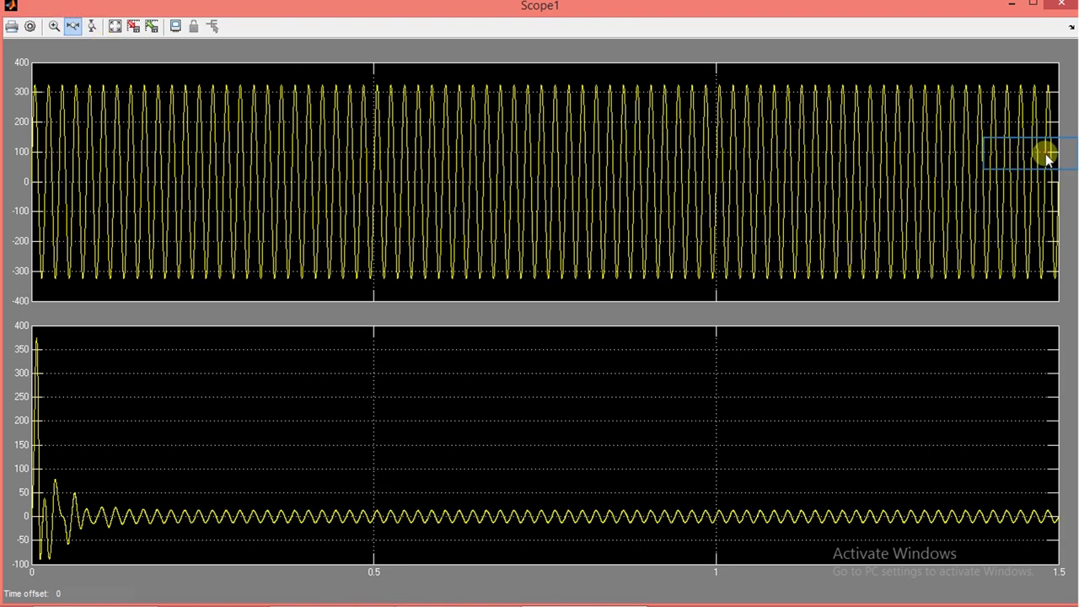
pyautogui.moveTo(1045, 157); pyautogui.dragTo(1046, 156)
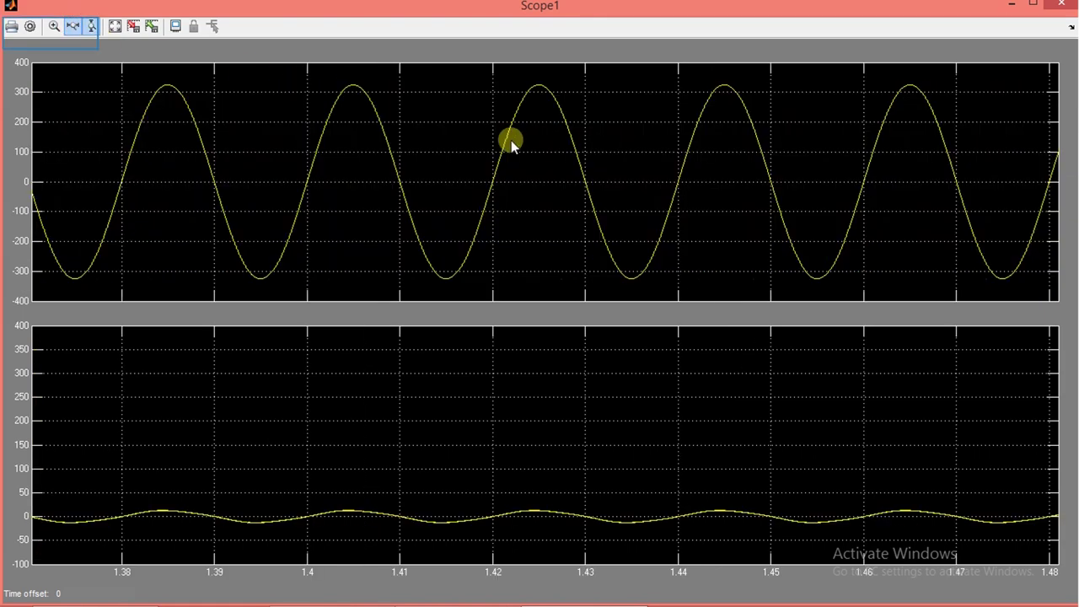
pyautogui.click(94, 27)
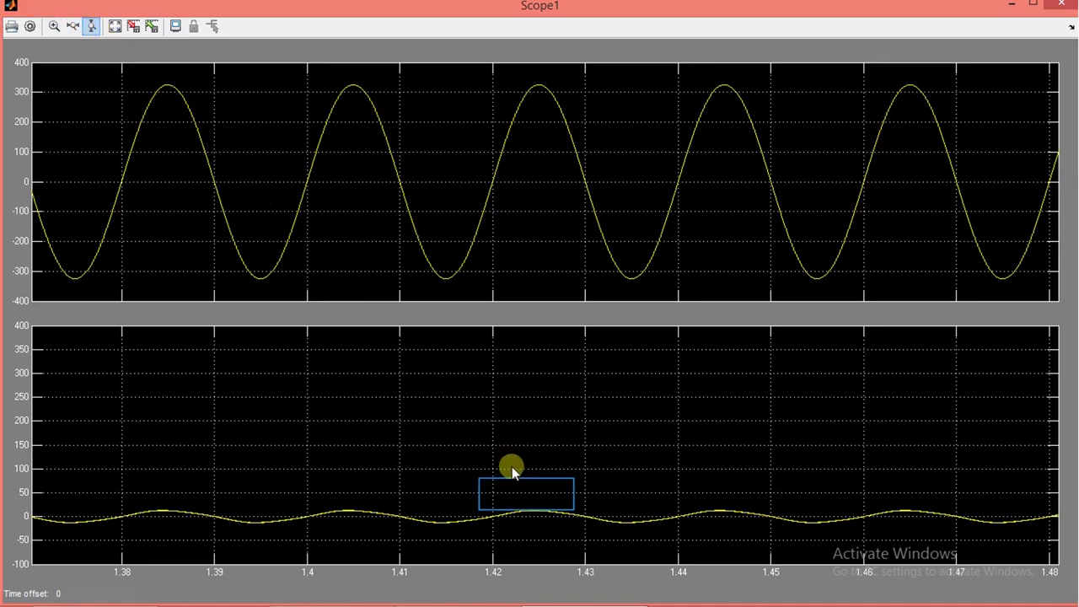
pyautogui.click(526, 499)
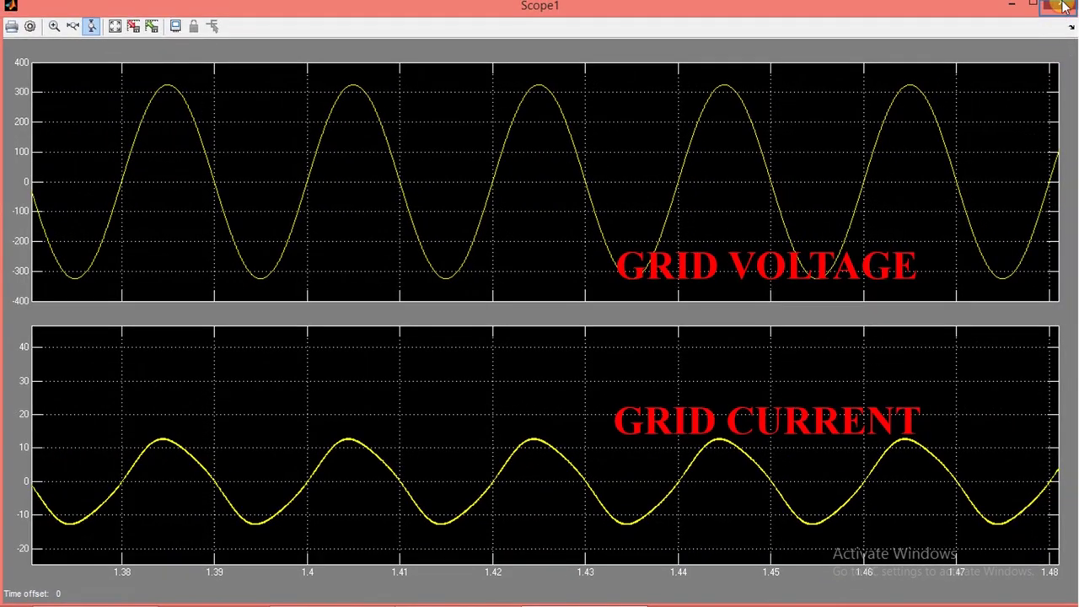
pyautogui.click(1064, 8)
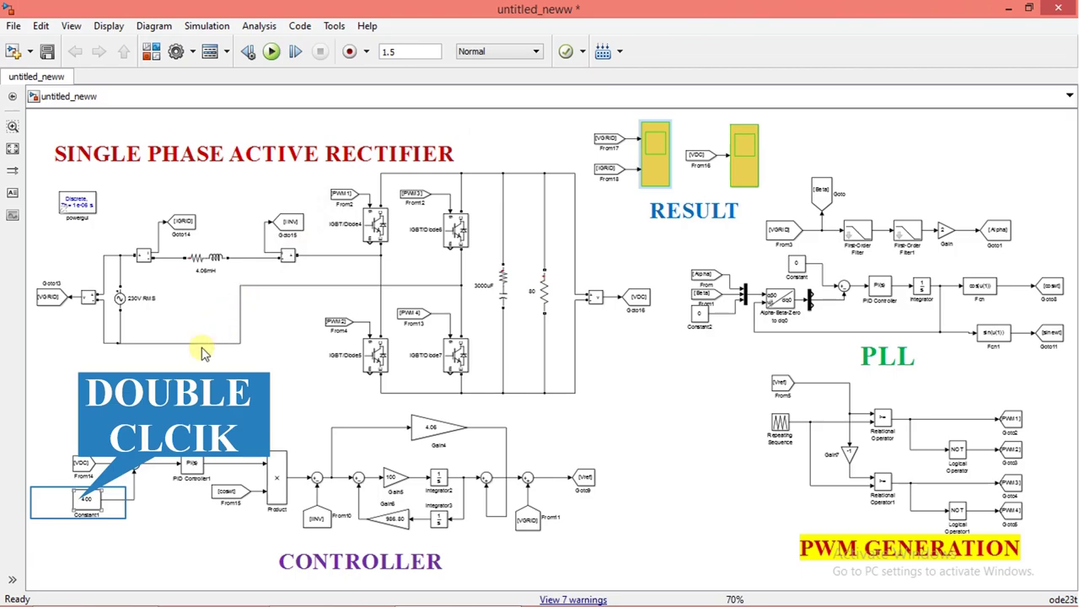
# Set the controller's DC voltage reference constant to 500.
pyautogui.doubleClick(80, 504)
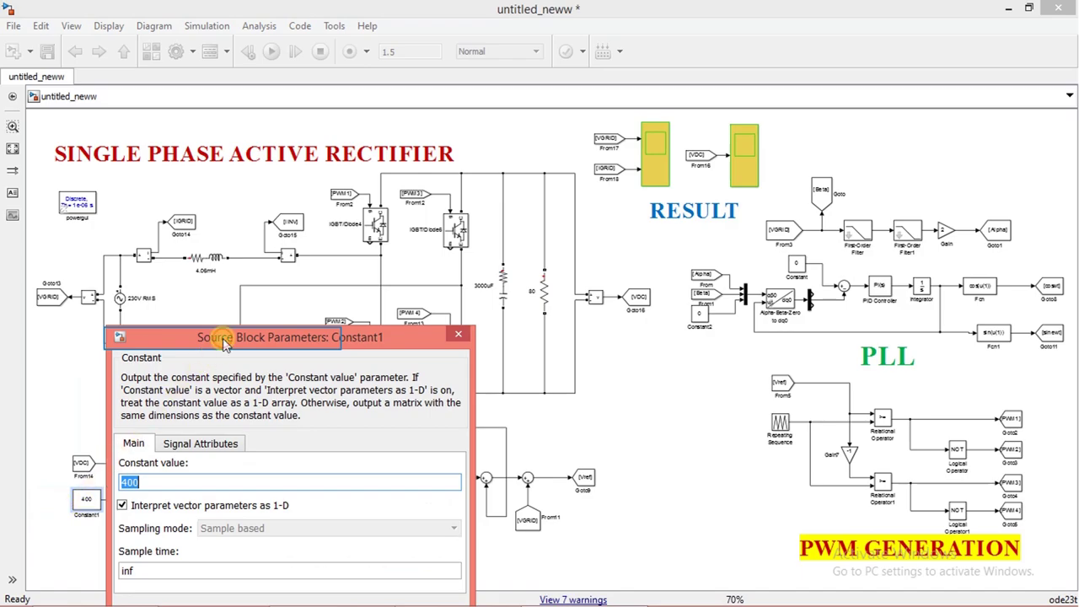
pyautogui.write('5')
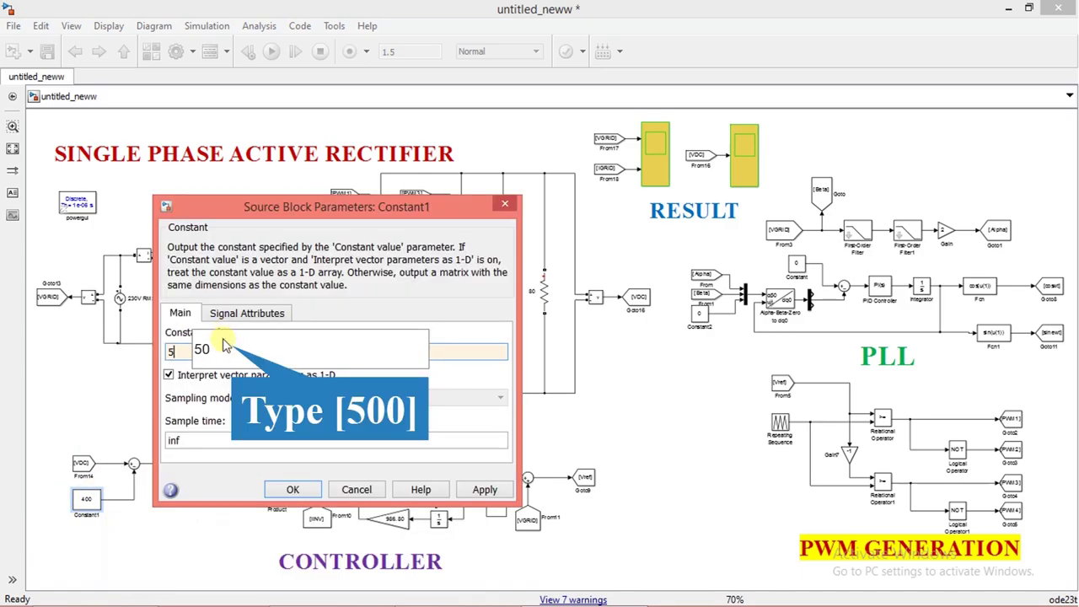
pyautogui.write('00')
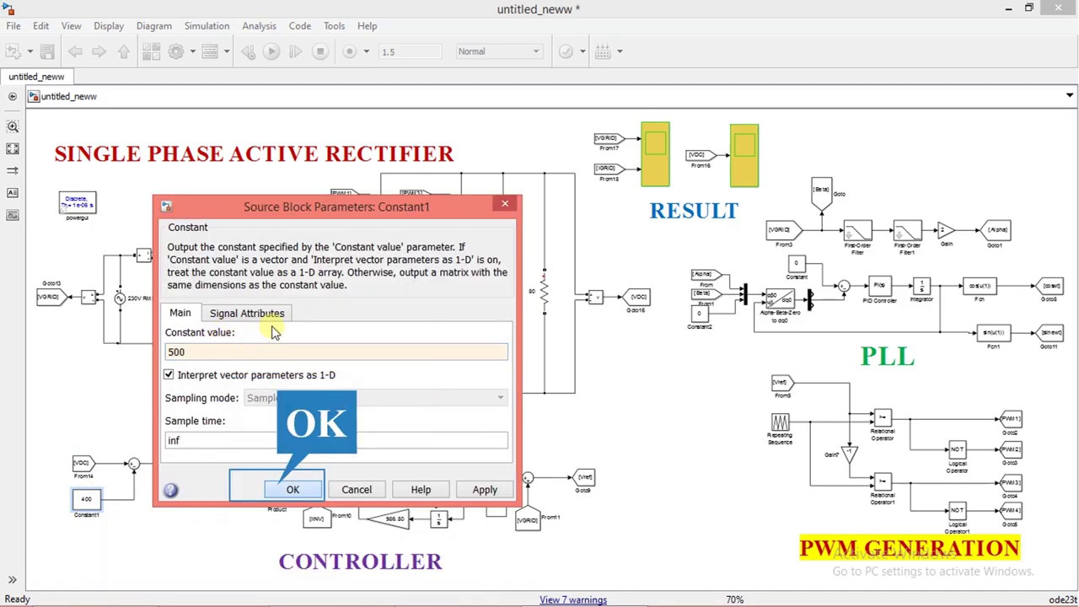
pyautogui.click(285, 490)
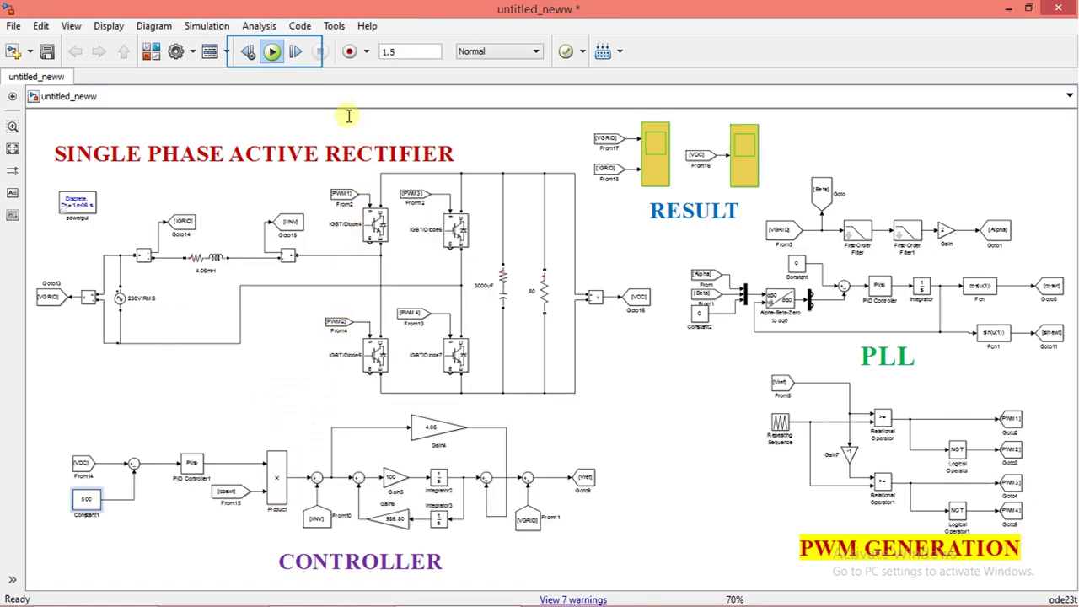
# Rerun the simulation and examine the DC output voltage waveform with the VDC scope autoscaled.
pyautogui.click(275, 53)
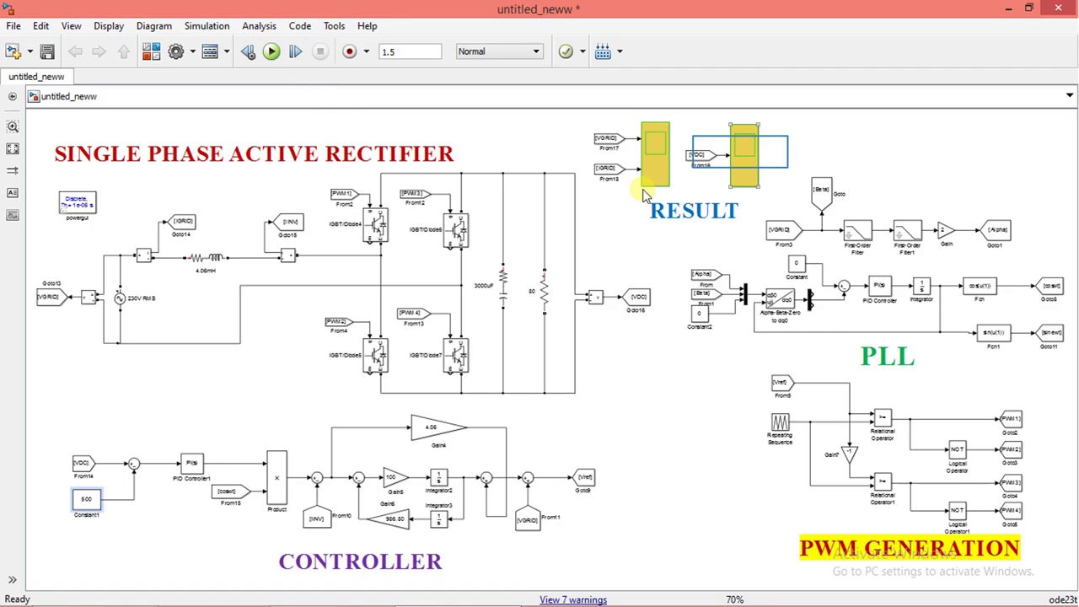
pyautogui.doubleClick(742, 157)
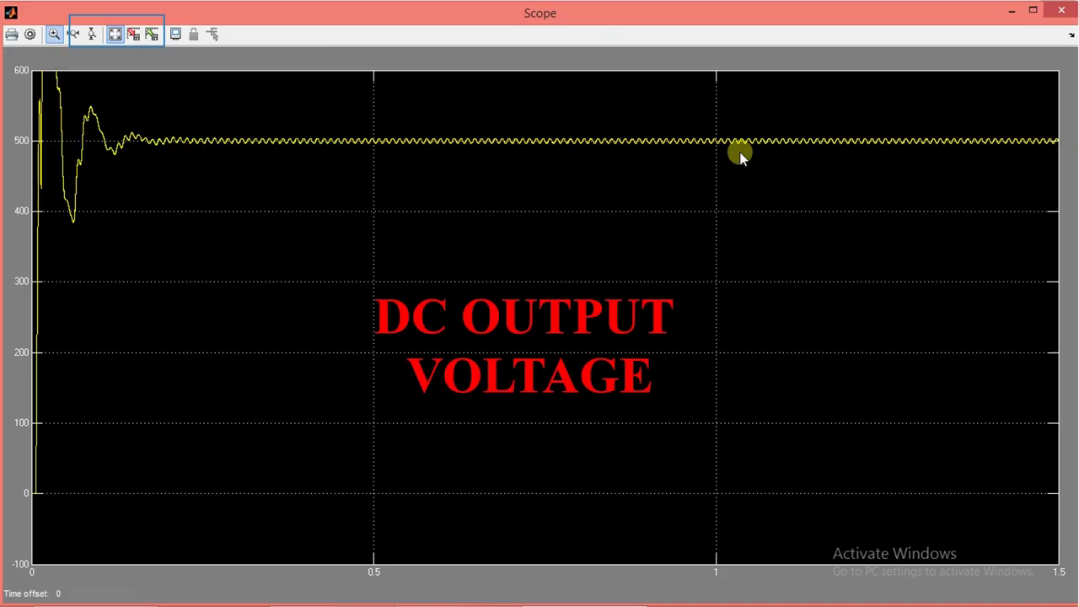
pyautogui.click(116, 34)
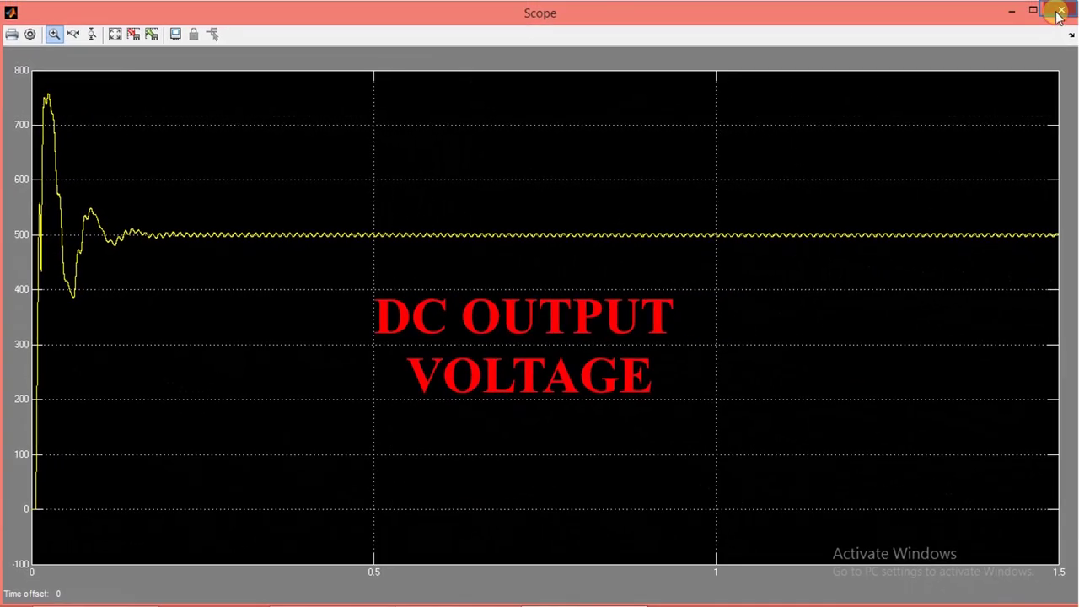
pyautogui.click(1058, 12)
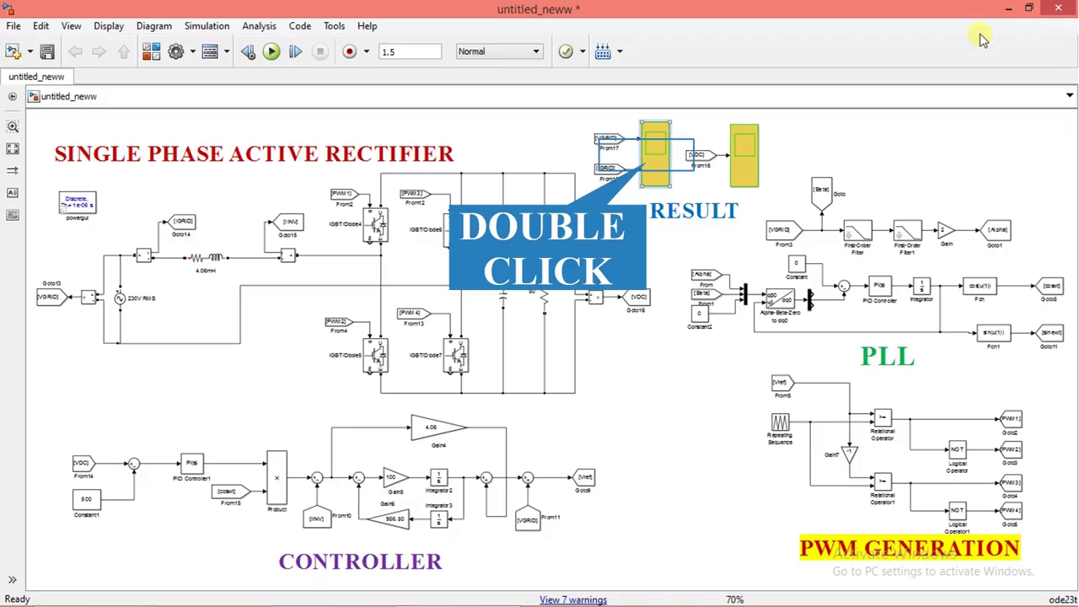
# Examine the grid voltage and current waveforms, autoscaled and magnified to about 1.37–1.47 s, with the current plot enlarged vertically.
pyautogui.doubleClick(650, 162)
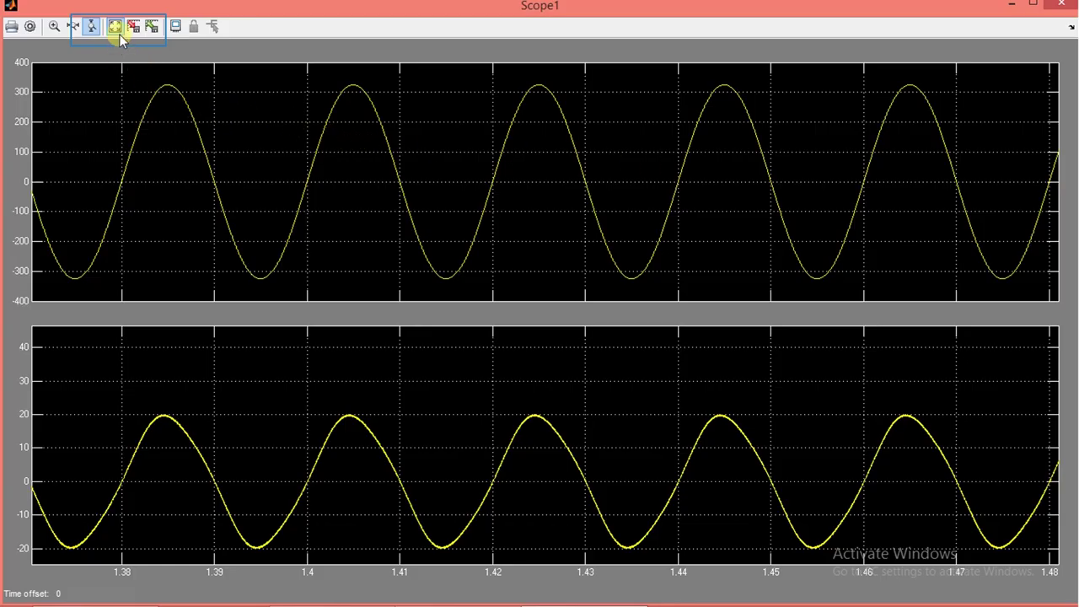
pyautogui.click(117, 28)
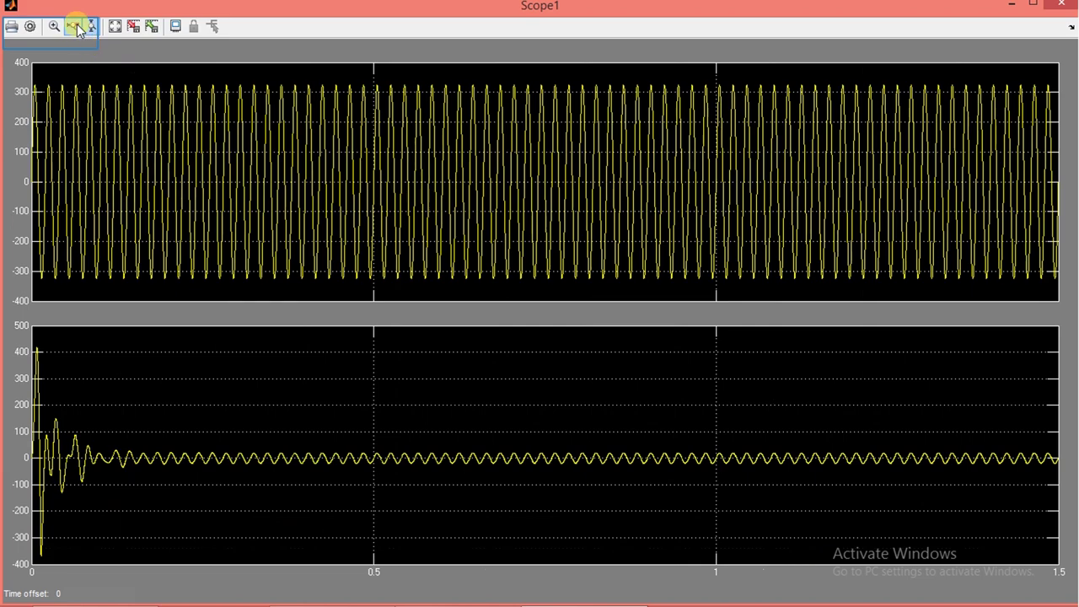
pyautogui.click(76, 27)
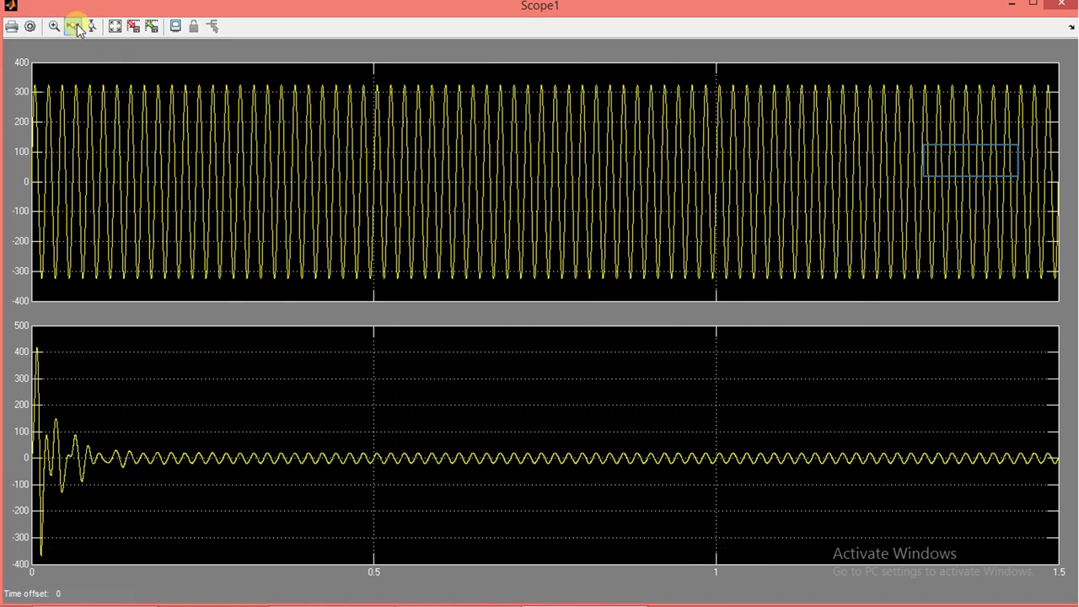
pyautogui.click(971, 160)
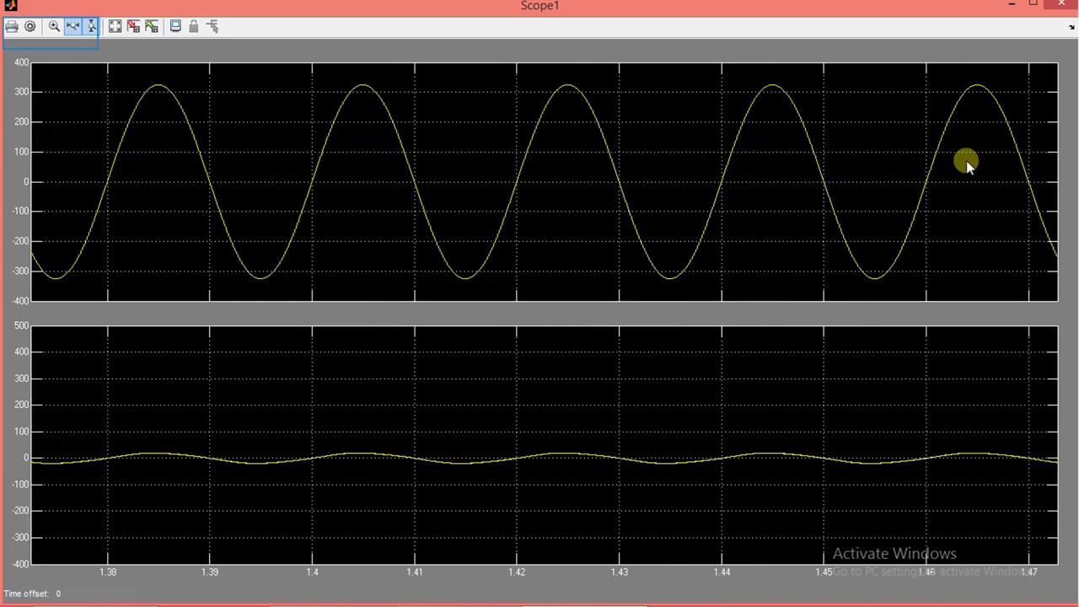
pyautogui.click(91, 27)
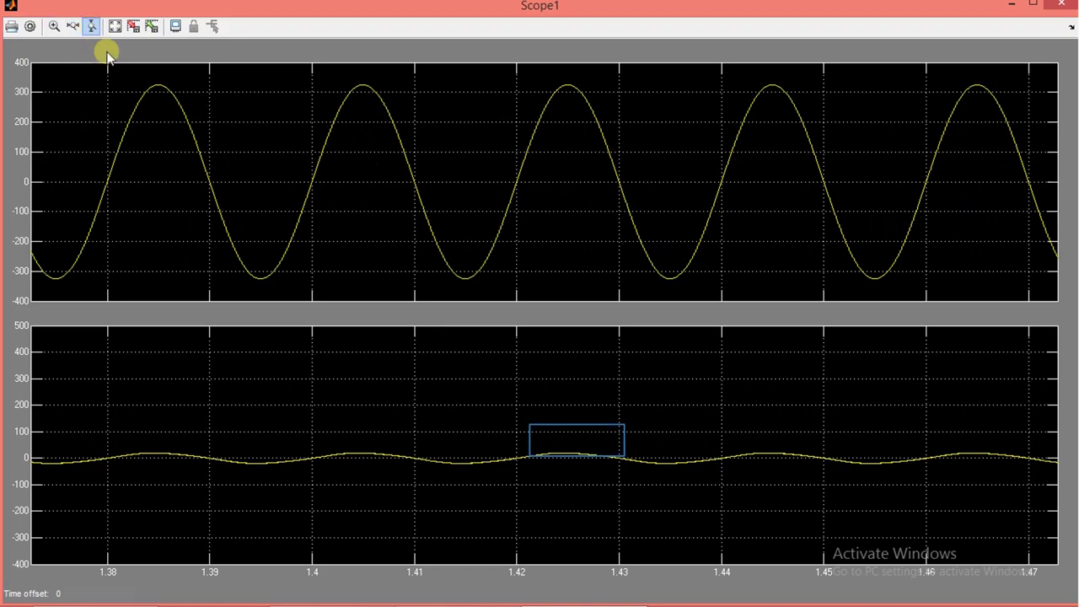
pyautogui.click(579, 447)
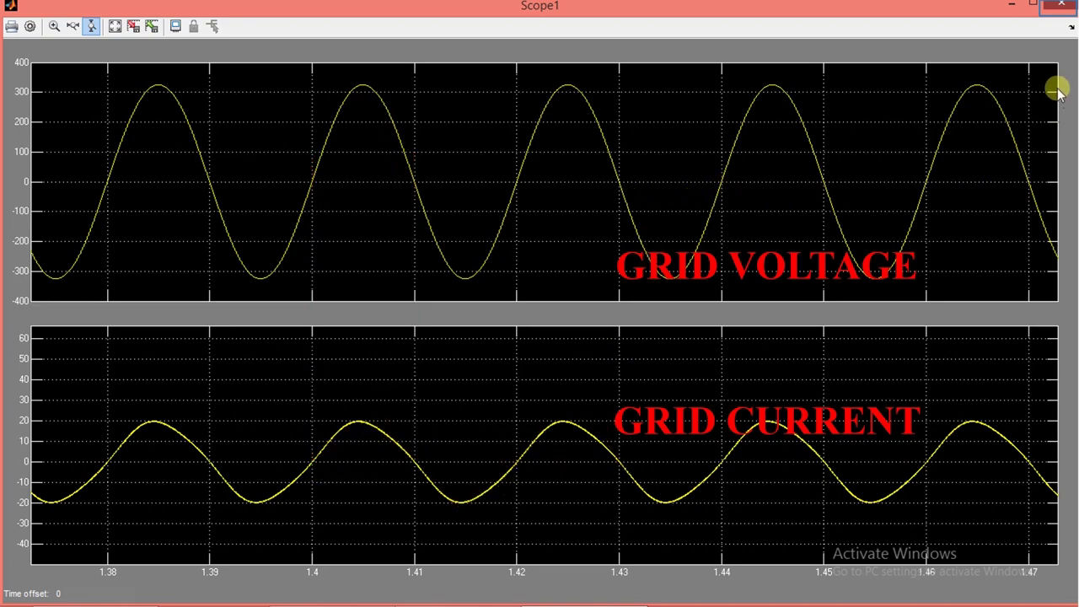
pyautogui.click(1052, 8)
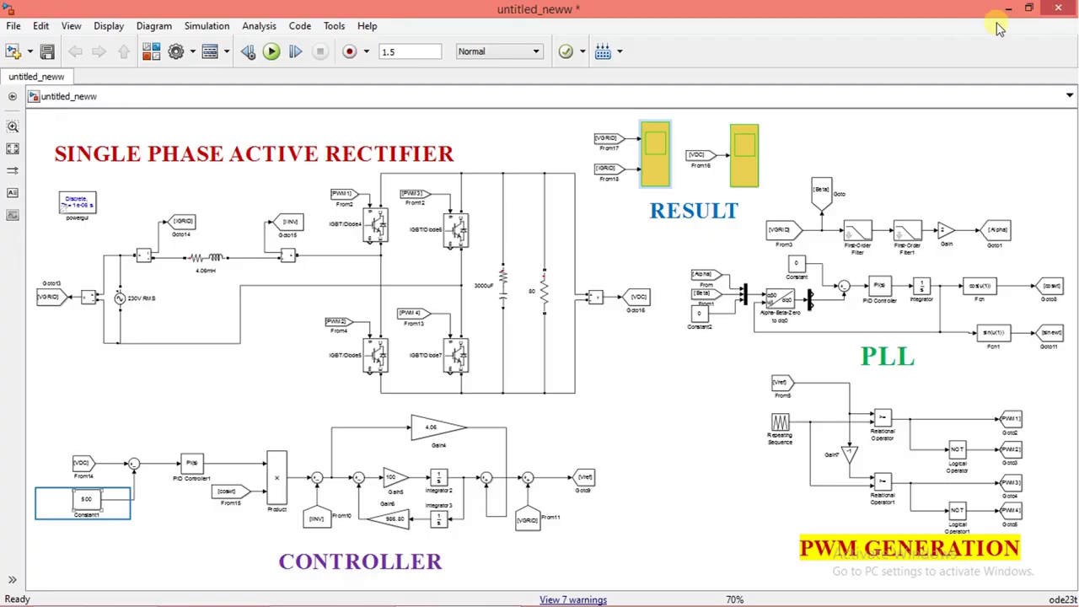
# Set the controller's DC voltage reference constant to 600.
pyautogui.doubleClick(85, 504)
pyautogui.write('6')
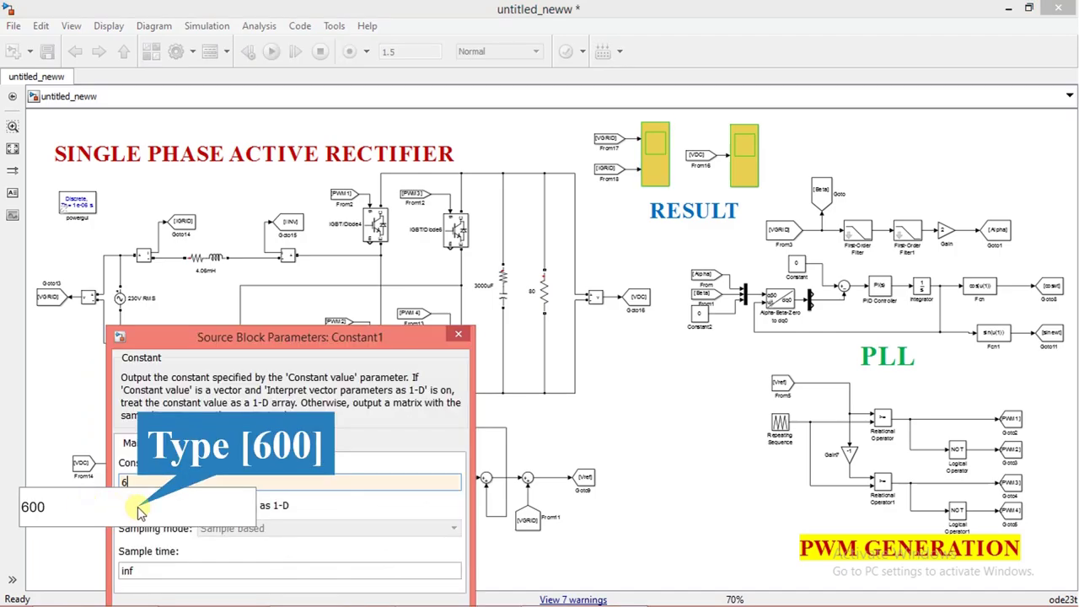
pyautogui.click(140, 510)
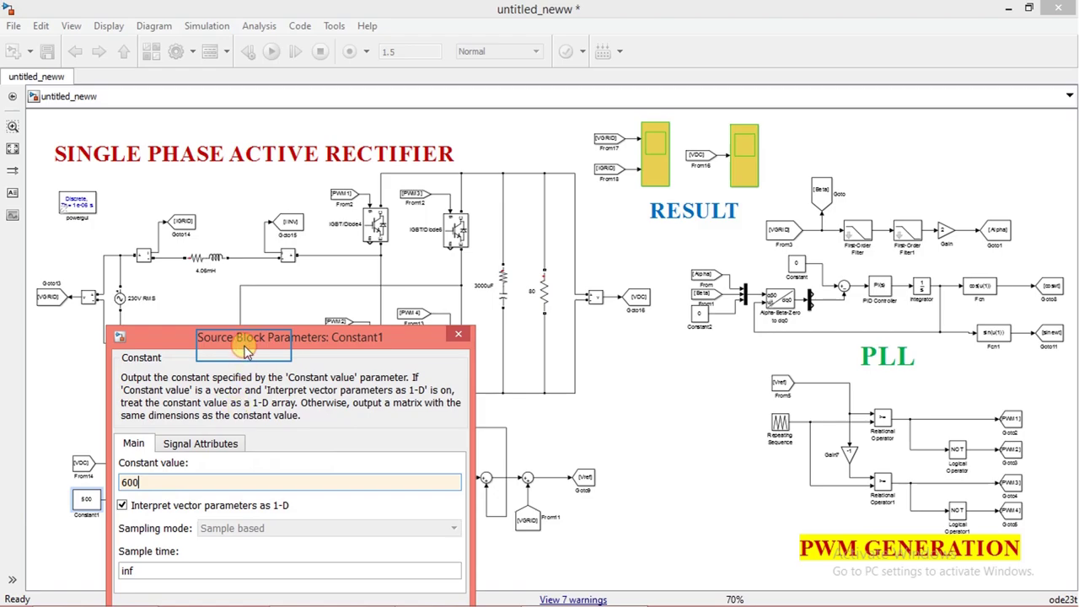
pyautogui.moveTo(246, 350); pyautogui.dragTo(283, 225)
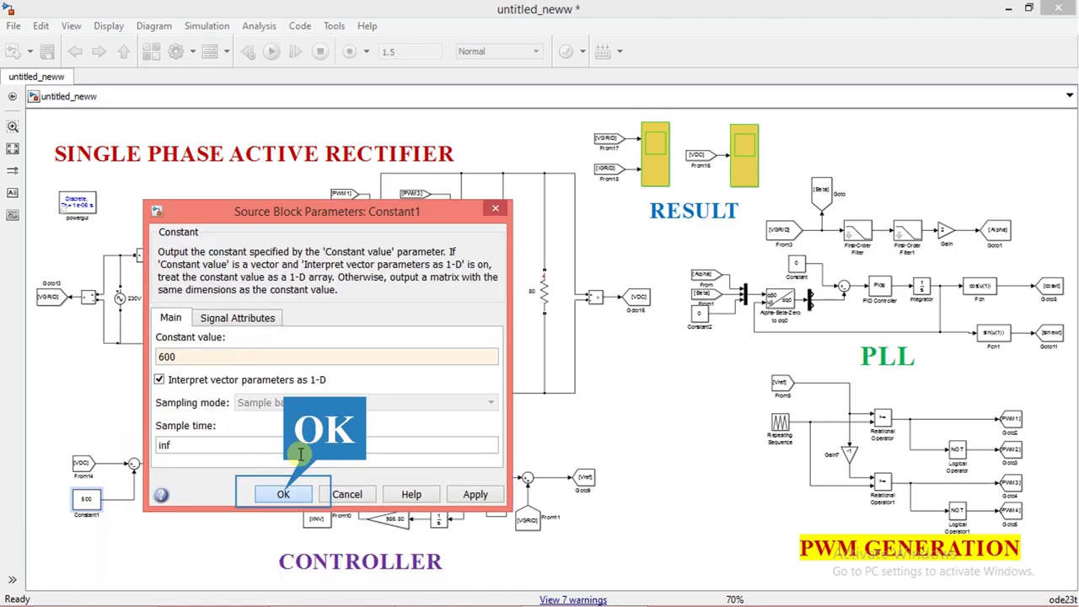
pyautogui.click(283, 494)
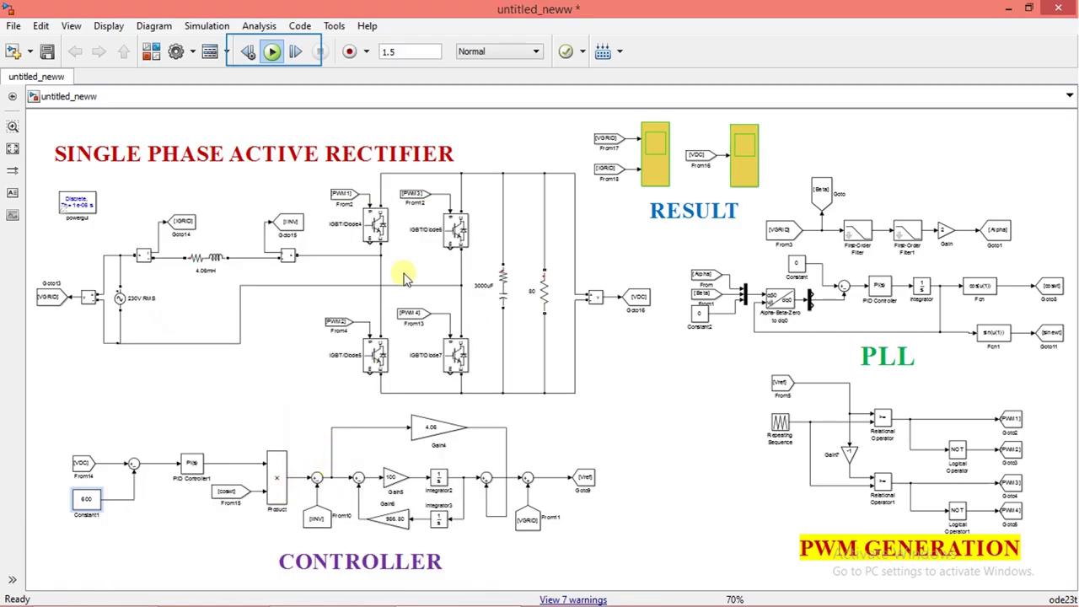
# Rerun the simulation and examine the DC output voltage waveform with the VDC scope autoscaled.
pyautogui.click(271, 51)
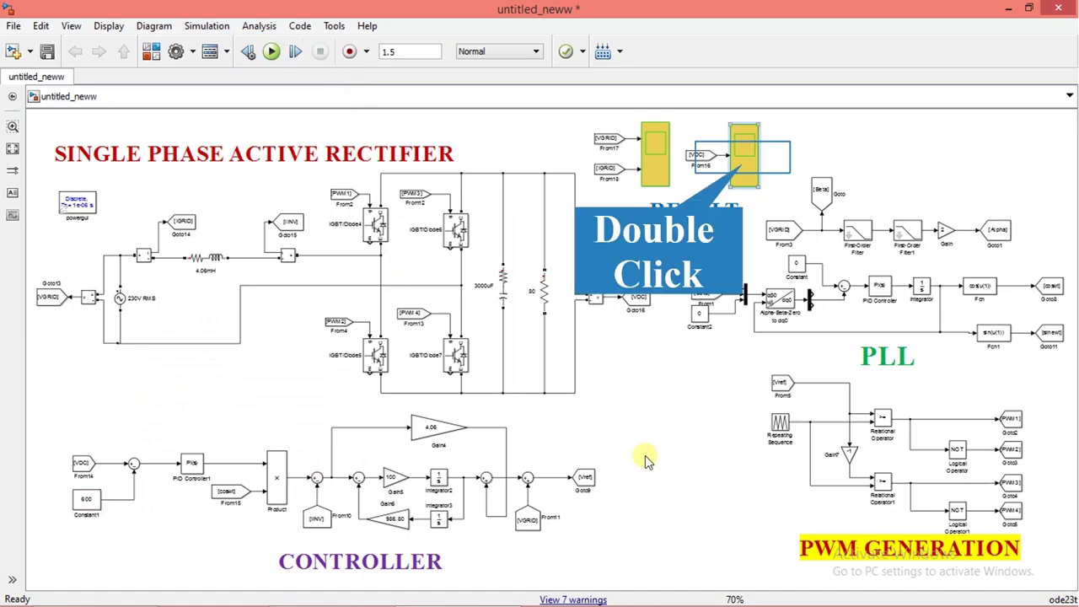
pyautogui.doubleClick(745, 162)
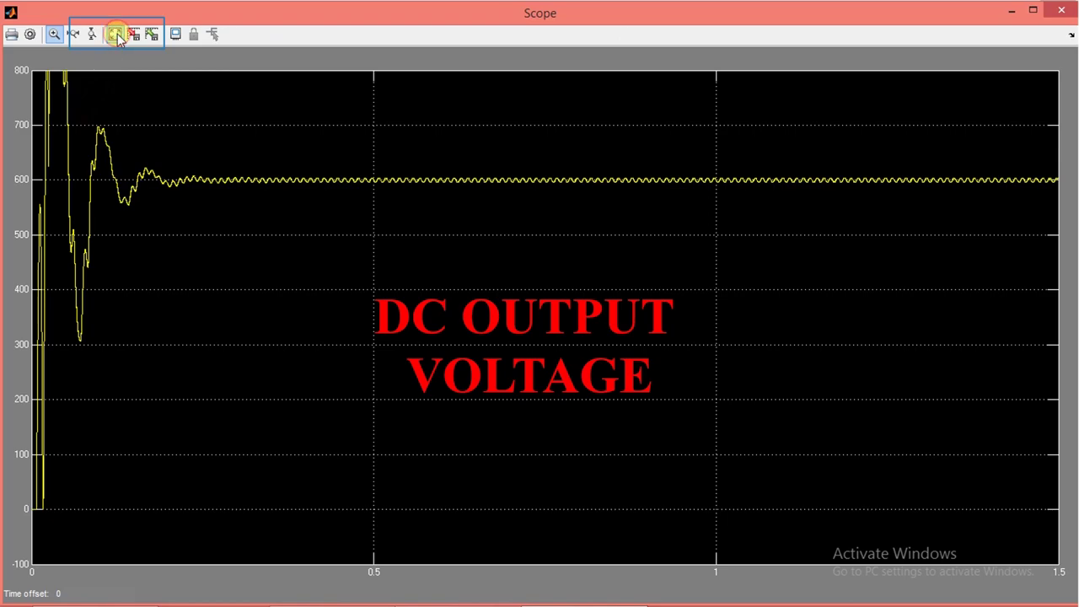
pyautogui.click(115, 35)
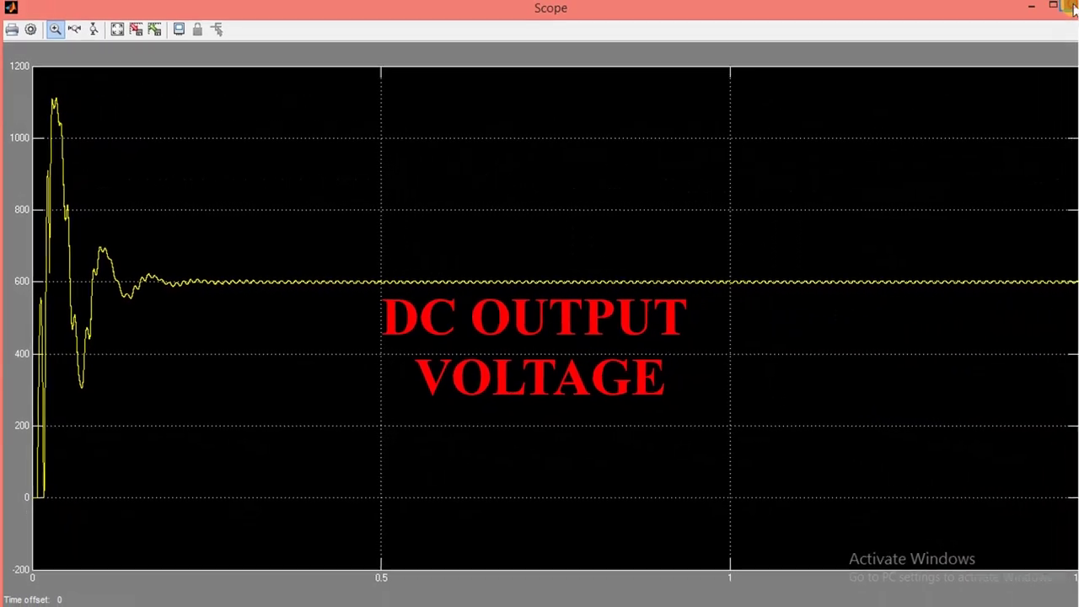
pyautogui.click(1069, 7)
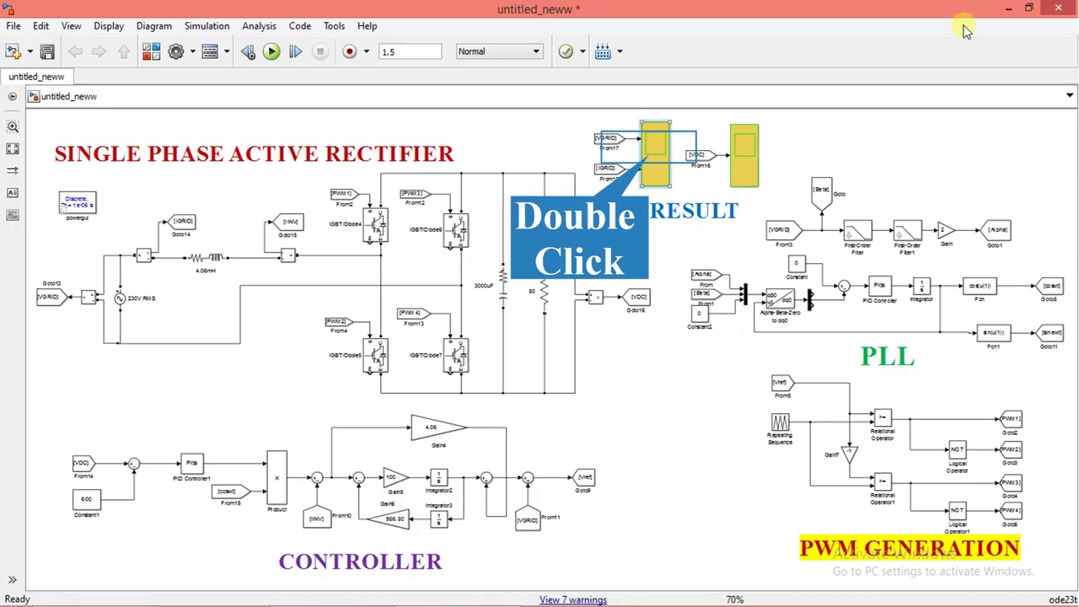
# Examine the grid voltage and current waveforms, autoscaled with the current plot enlarged vertically, then magnified to about 1.19–1.29 s.
pyautogui.doubleClick(651, 146)
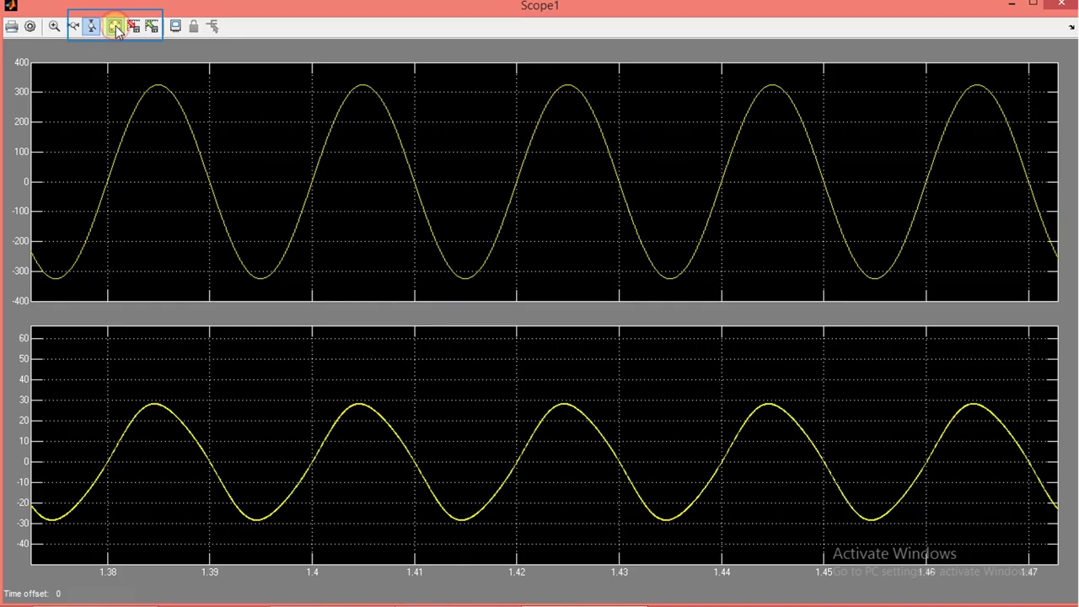
pyautogui.click(115, 26)
pyautogui.moveTo(986, 456); pyautogui.dragTo(985, 454)
pyautogui.click(73, 28)
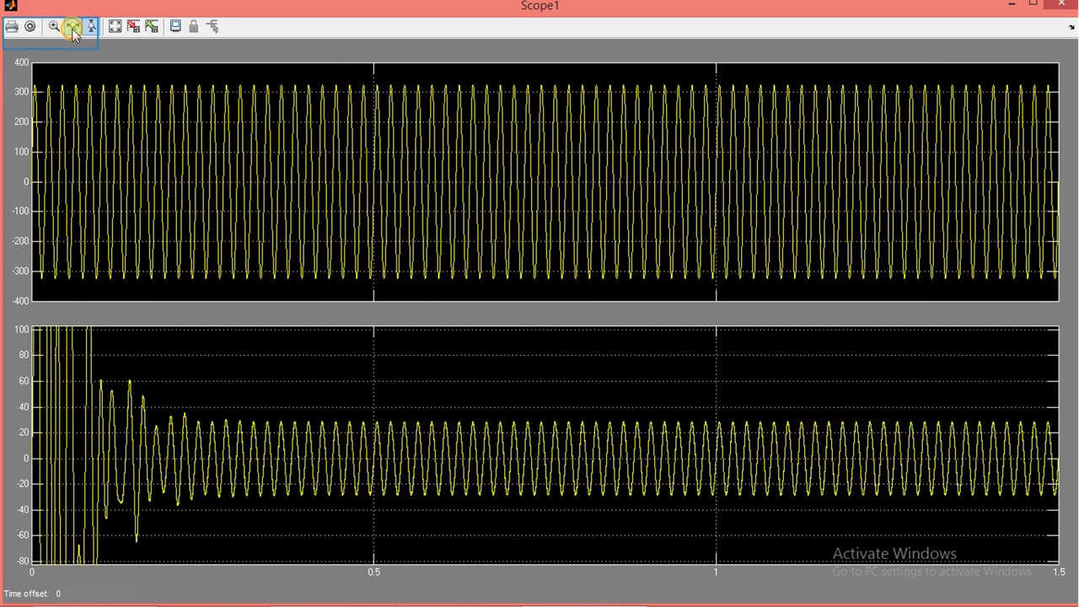
pyautogui.moveTo(869, 124); pyautogui.dragTo(917, 139)
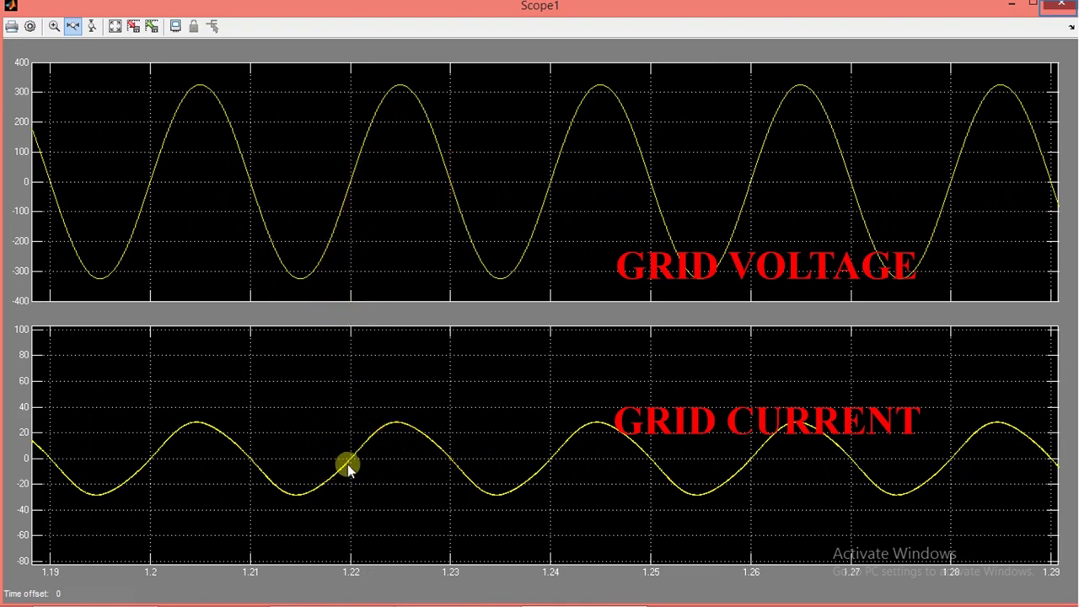
pyautogui.click(1054, 8)
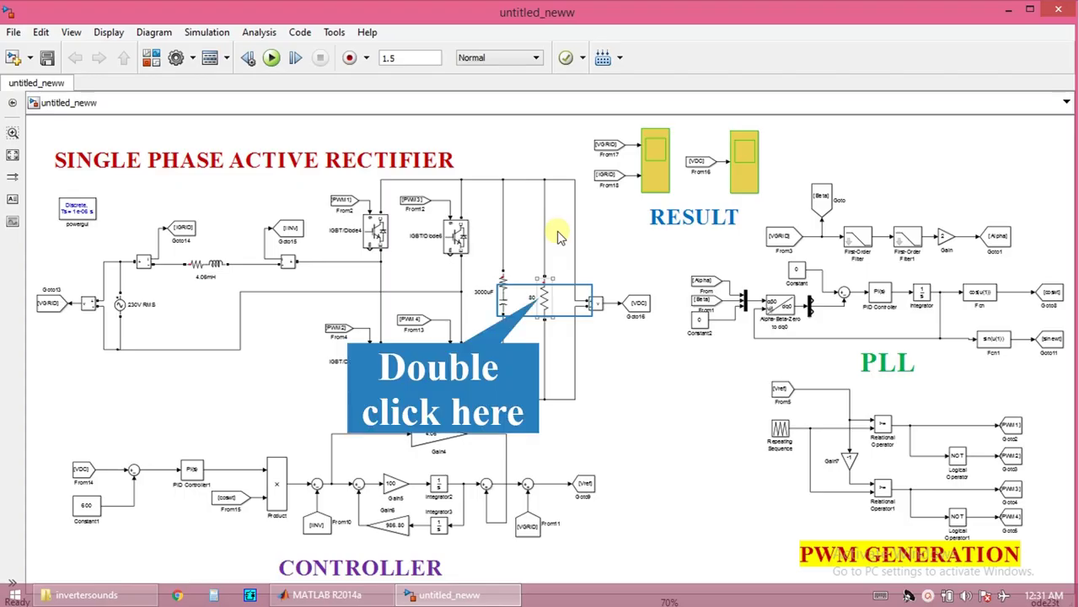
# Set the resistance of the rectifier's DC load resistor to 500 ohms.
pyautogui.doubleClick(544, 304)
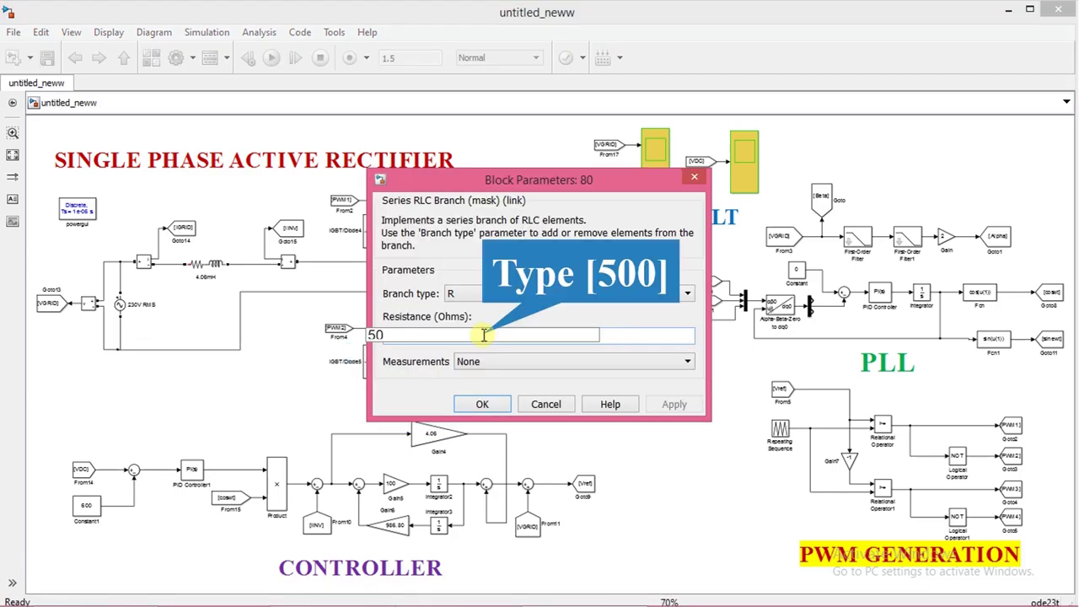
pyautogui.write('500')
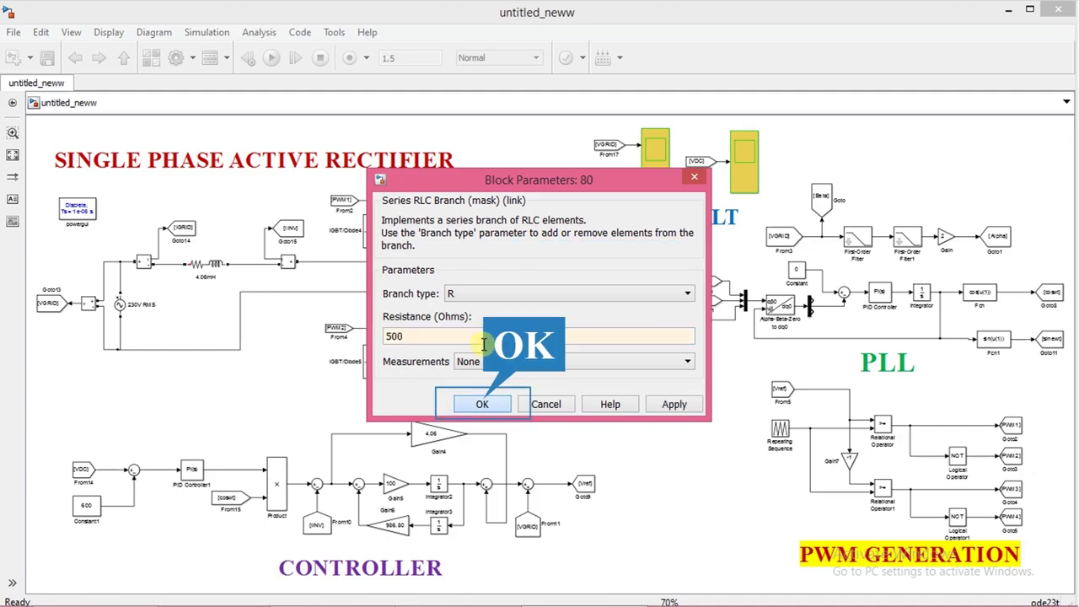
pyautogui.click(481, 404)
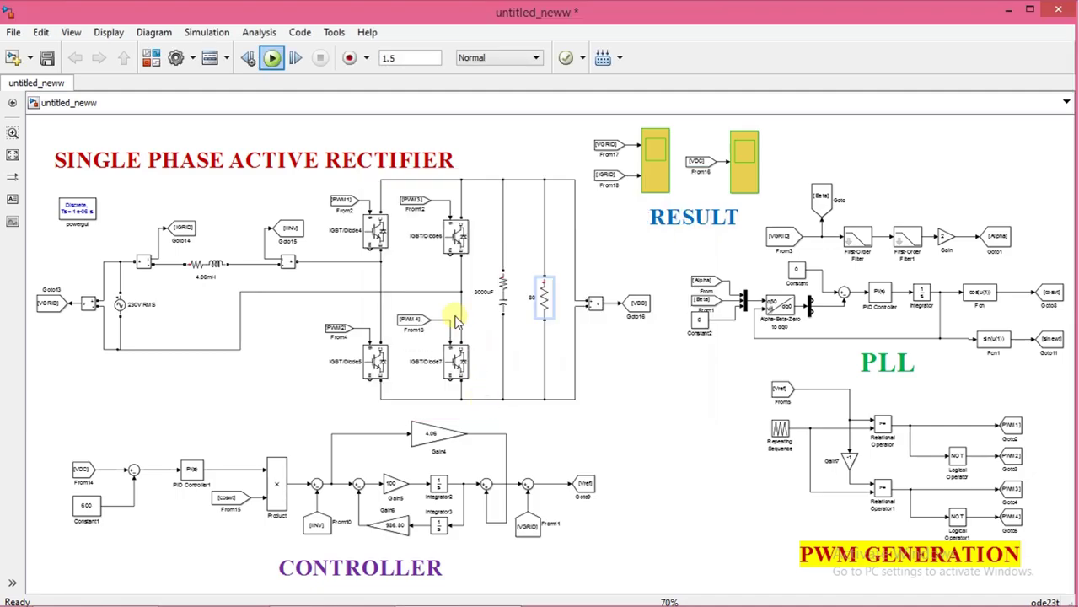
# Rerun the simulation with the changed load and examine the autoscaled DC output voltage waveform on the VDC scope.
pyautogui.click(273, 59)
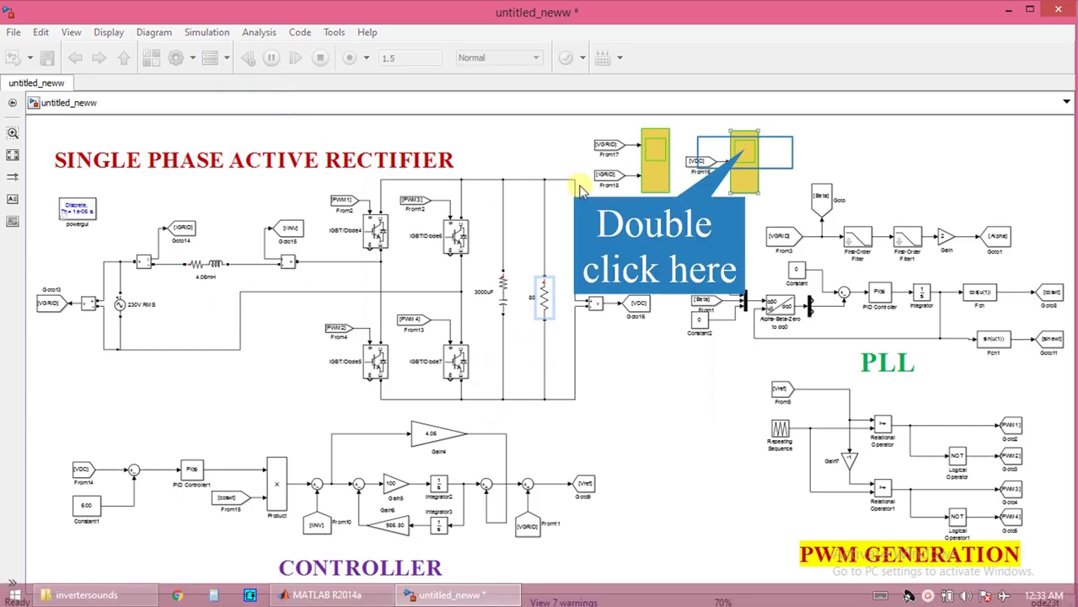
pyautogui.doubleClick(756, 143)
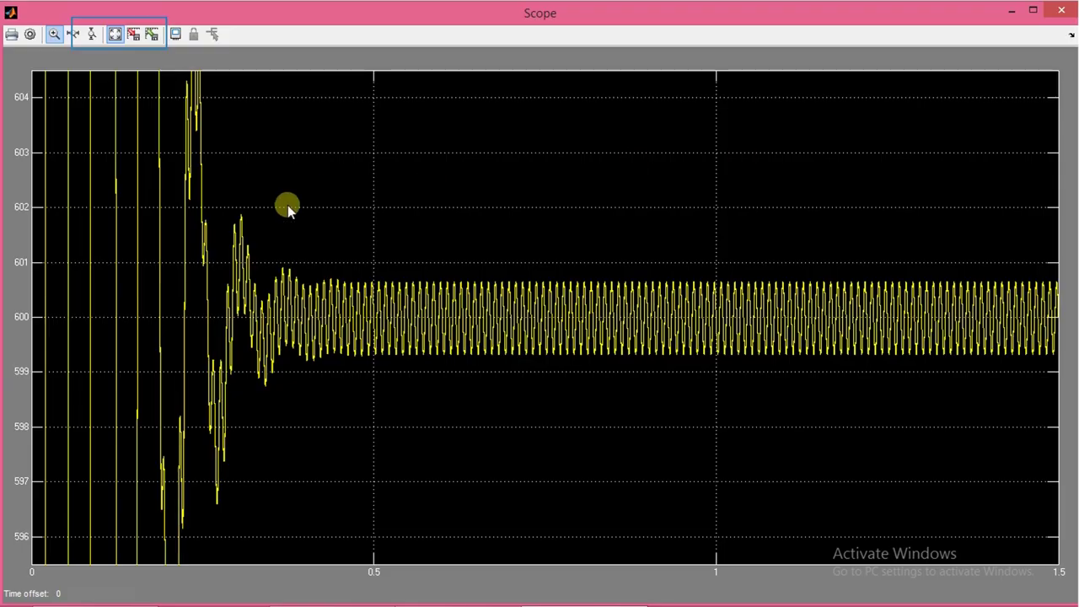
pyautogui.click(120, 39)
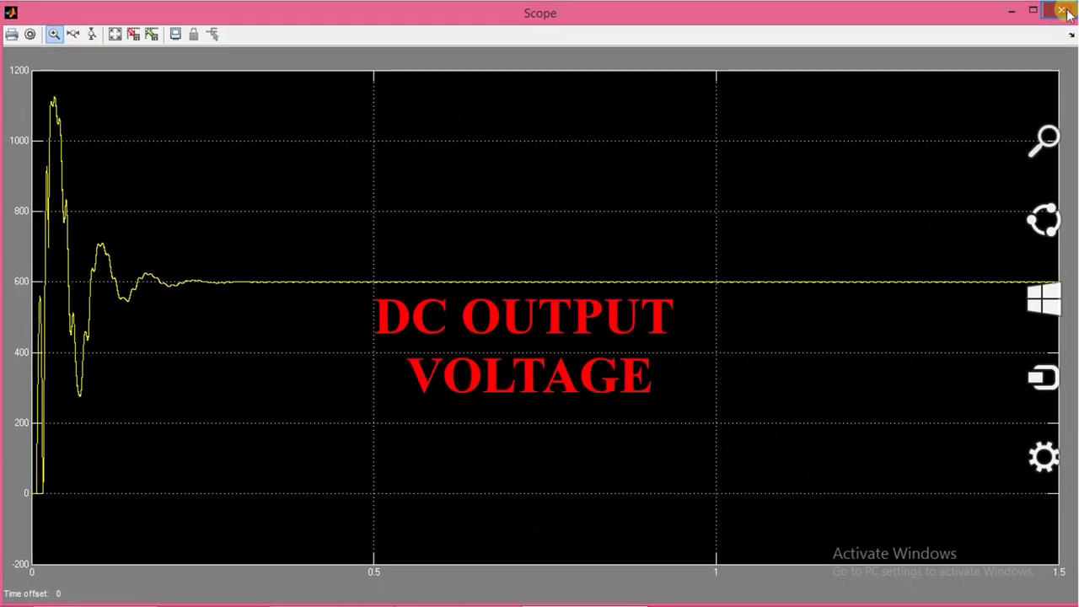
pyautogui.click(1064, 11)
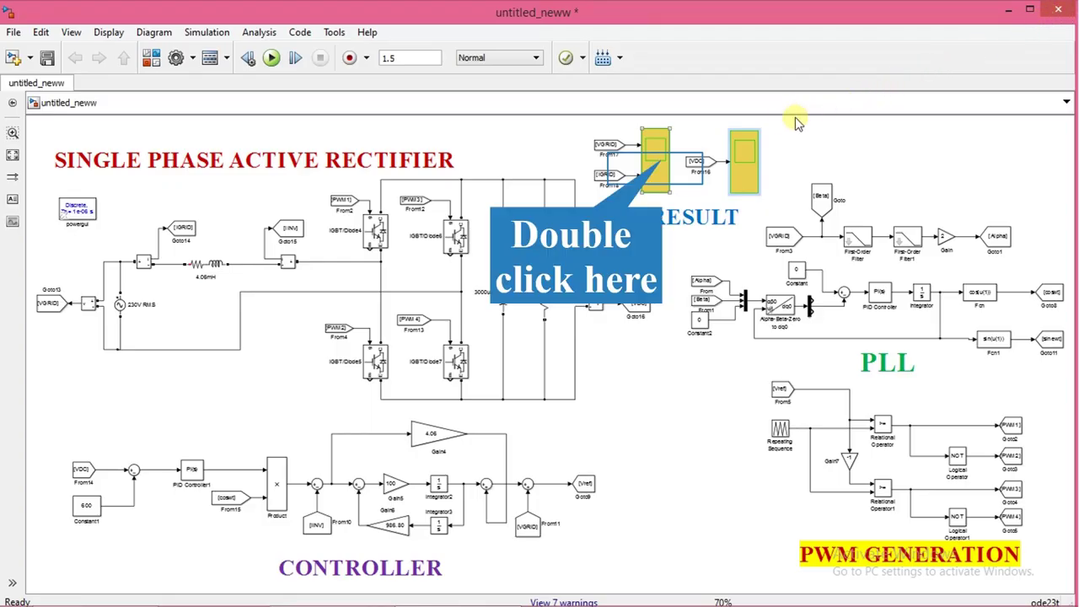
# Examine the grid voltage and current waveforms, autoscaled and magnified to about 1.13–1.26 s, with the current plot enlarged vertically to about ±10.
pyautogui.doubleClick(657, 173)
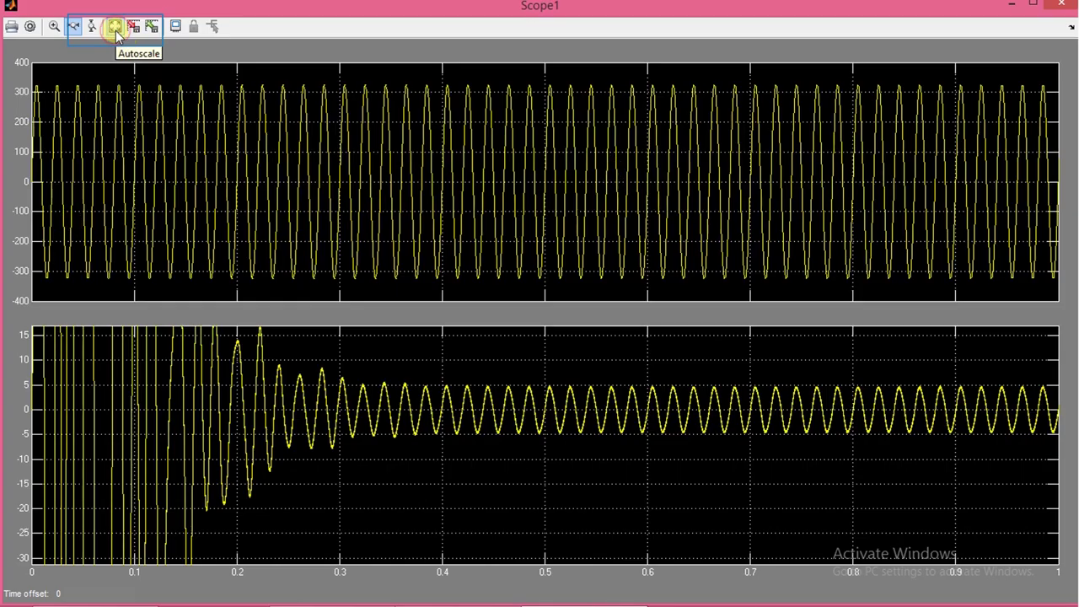
pyautogui.click(115, 28)
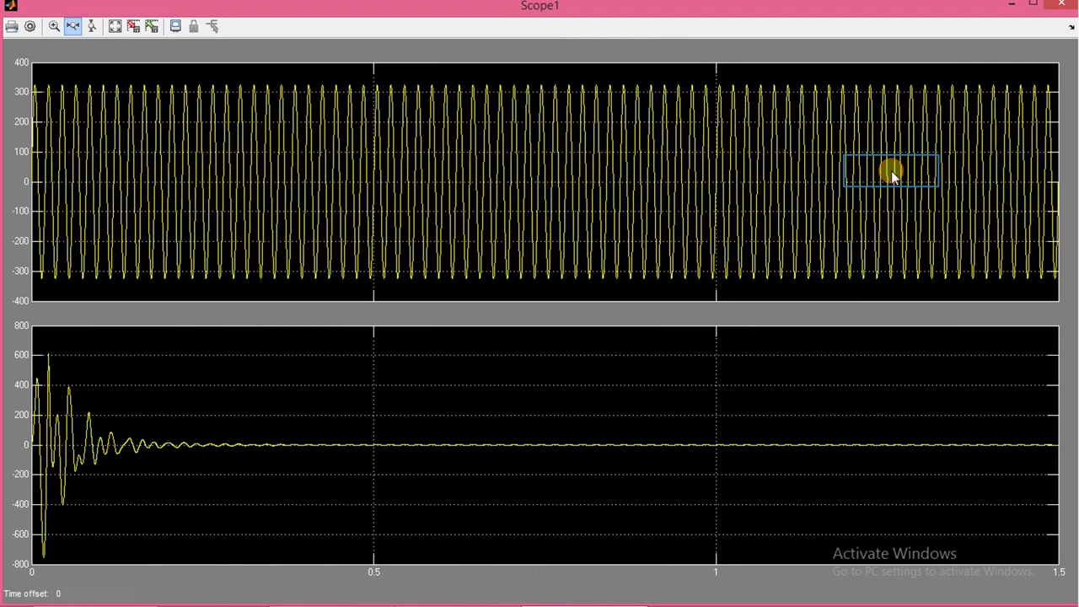
pyautogui.moveTo(891, 170); pyautogui.dragTo(806, 173)
pyautogui.click(92, 26)
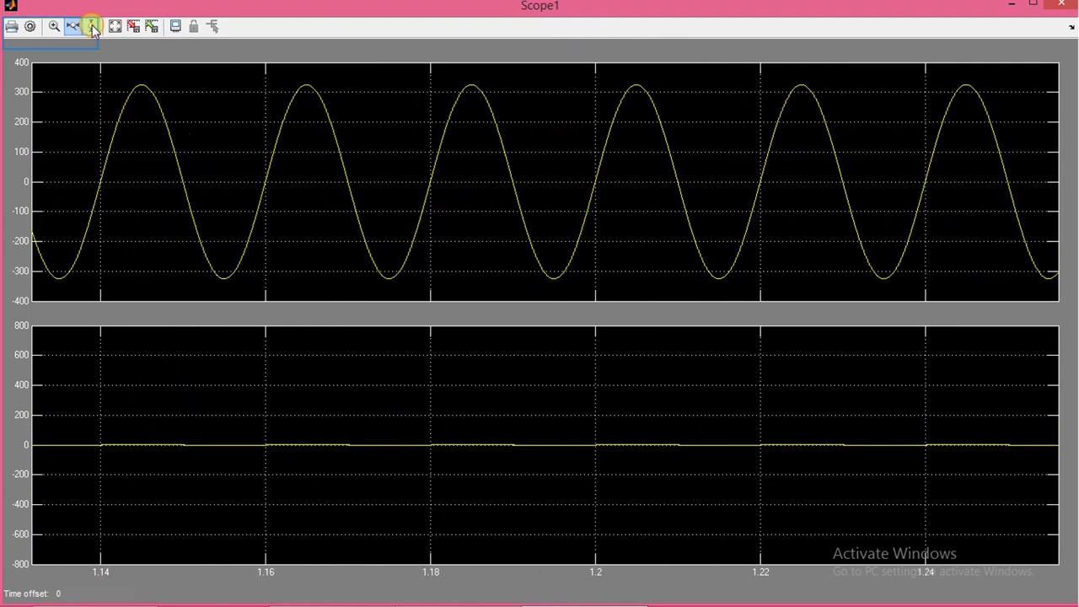
pyautogui.click(542, 434)
pyautogui.click(542, 434)
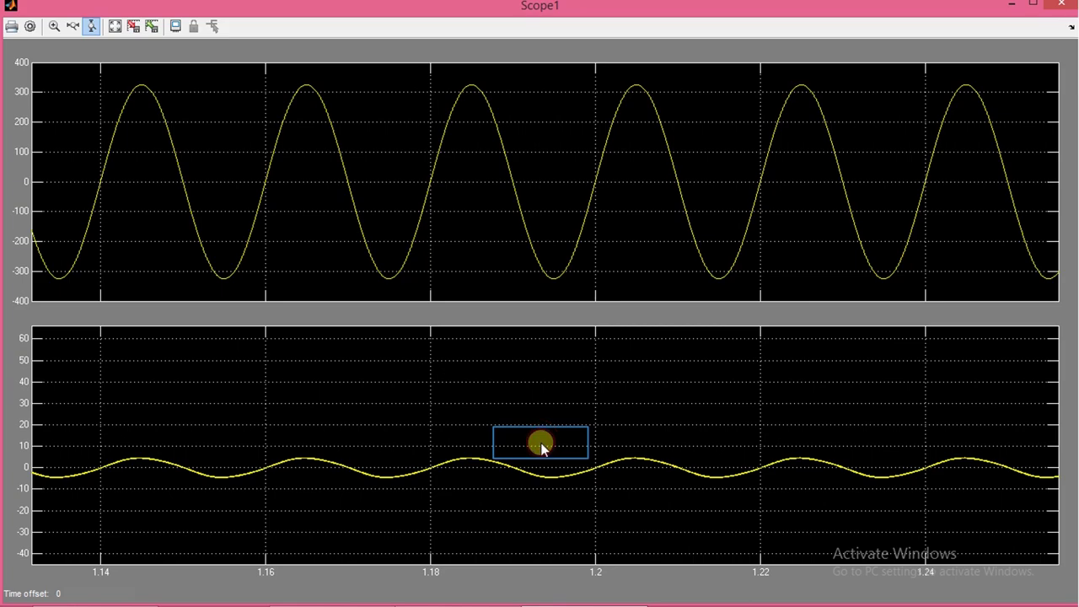
pyautogui.moveTo(541, 443); pyautogui.dragTo(533, 497)
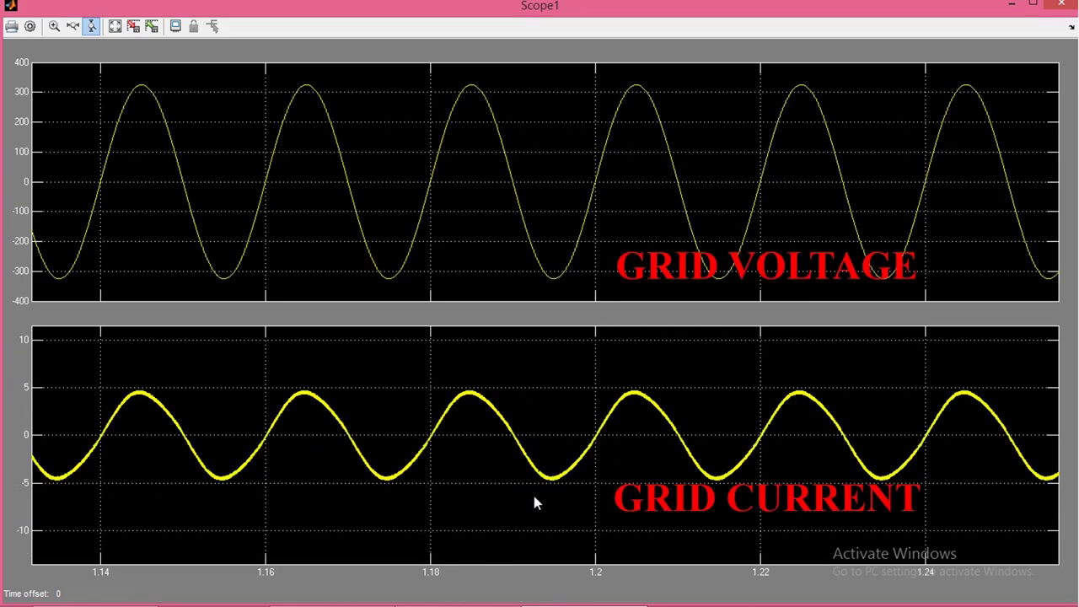